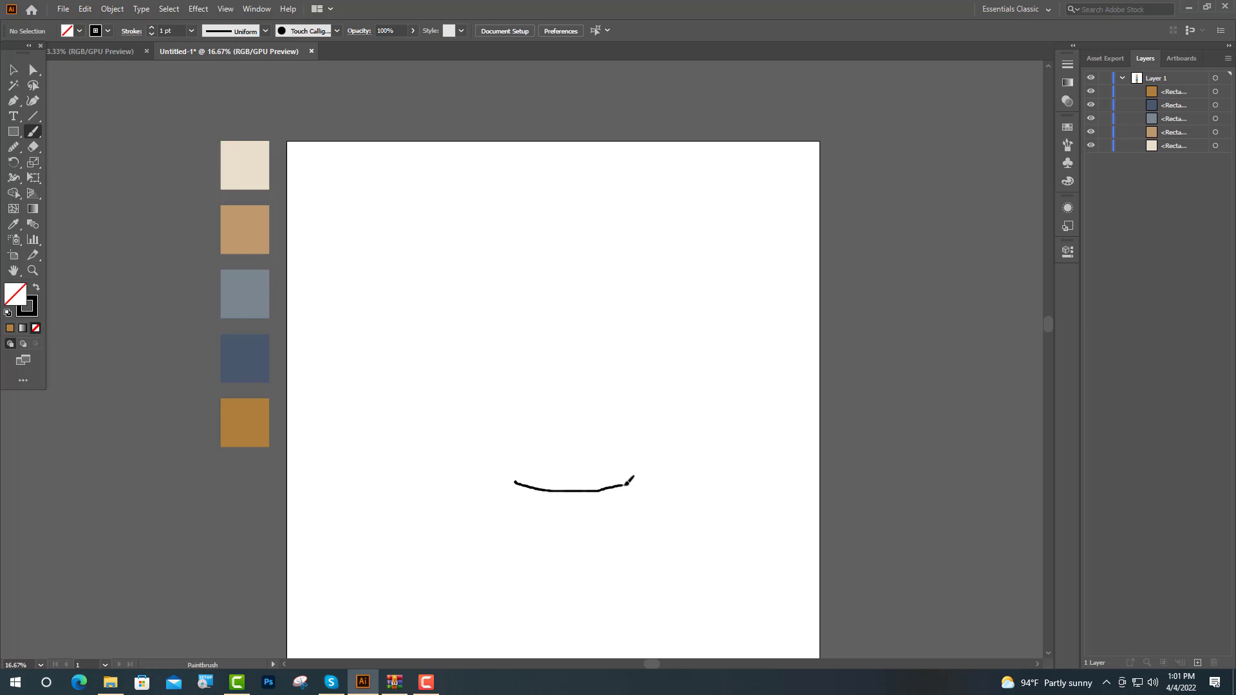
# - Paint a continuous one-line face on the artboard: lips, chin, jaw, ear, forehead and one eye, in a 1 pt black brush stroke
pyautogui.moveTo(625, 484); pyautogui.dragTo(617, 481)
pyautogui.moveTo(506, 481)
pyautogui.mouseDown()
pyautogui.moveTo(520, 501)
pyautogui.moveTo(573, 519)
pyautogui.moveTo(603, 516)
pyautogui.moveTo(616, 498)
pyautogui.moveTo(603, 495)
pyautogui.mouseUp()
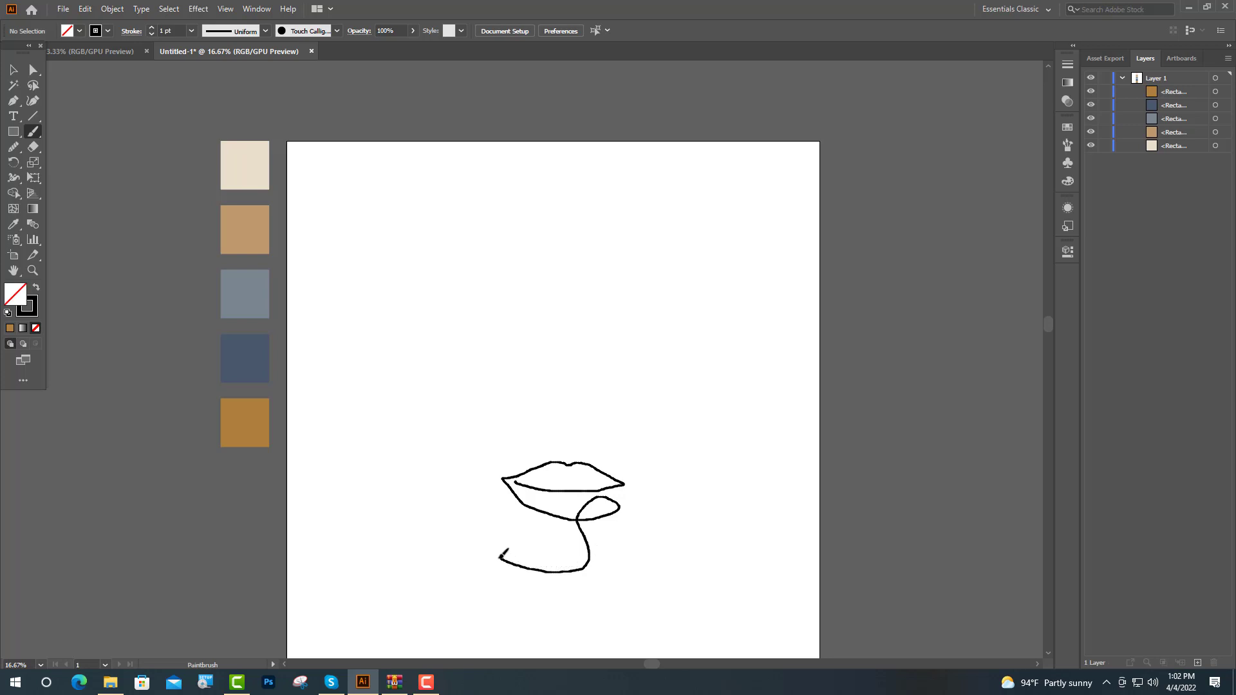
pyautogui.moveTo(502, 556)
pyautogui.mouseDown()
pyautogui.moveTo(458, 506)
pyautogui.moveTo(434, 433)
pyautogui.mouseUp()
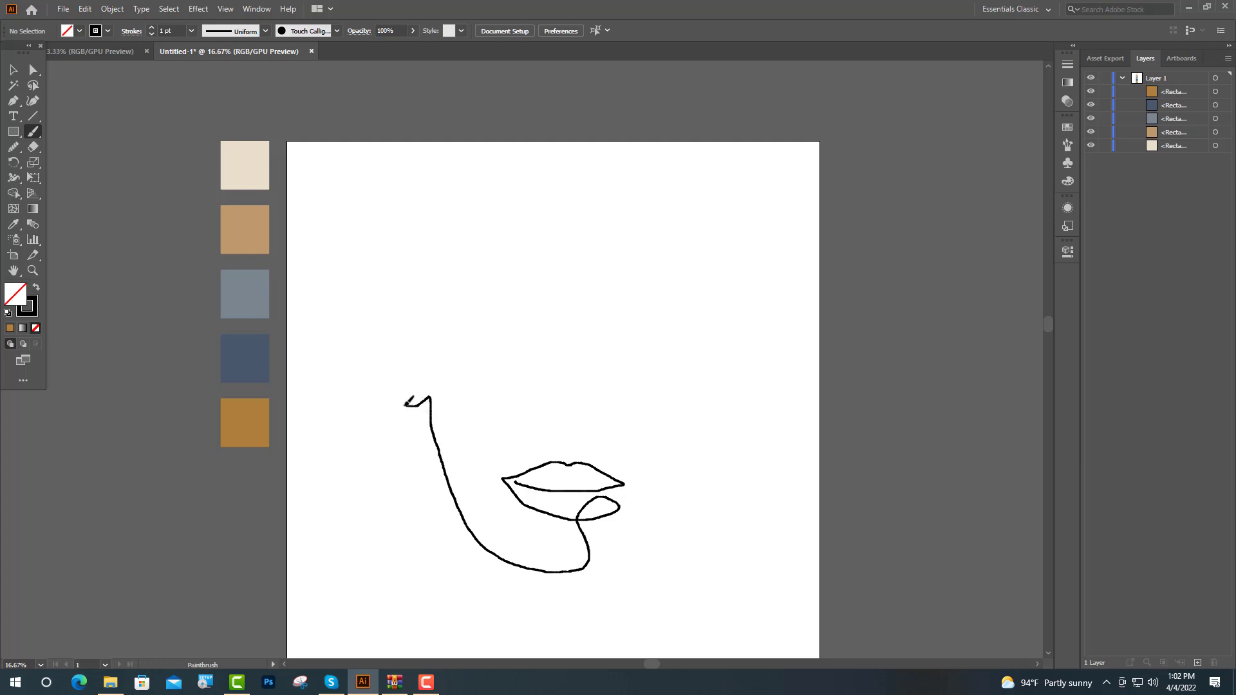
pyautogui.moveTo(405, 404)
pyautogui.mouseDown()
pyautogui.moveTo(383, 364)
pyautogui.moveTo(397, 314)
pyautogui.mouseUp()
pyautogui.moveTo(441, 323)
pyautogui.mouseDown()
pyautogui.moveTo(456, 277)
pyautogui.moveTo(481, 255)
pyautogui.mouseUp()
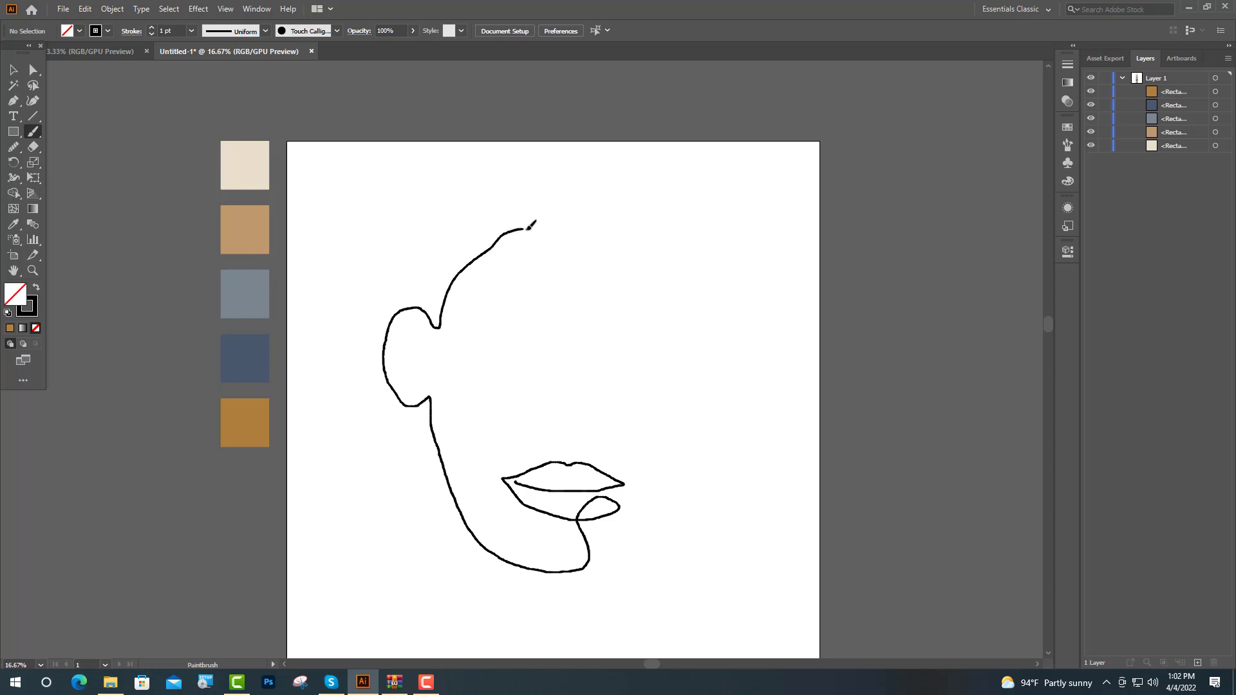
pyautogui.moveTo(533, 227); pyautogui.dragTo(542, 230)
pyautogui.moveTo(556, 269)
pyautogui.mouseDown()
pyautogui.moveTo(560, 288)
pyautogui.moveTo(526, 283)
pyautogui.mouseUp()
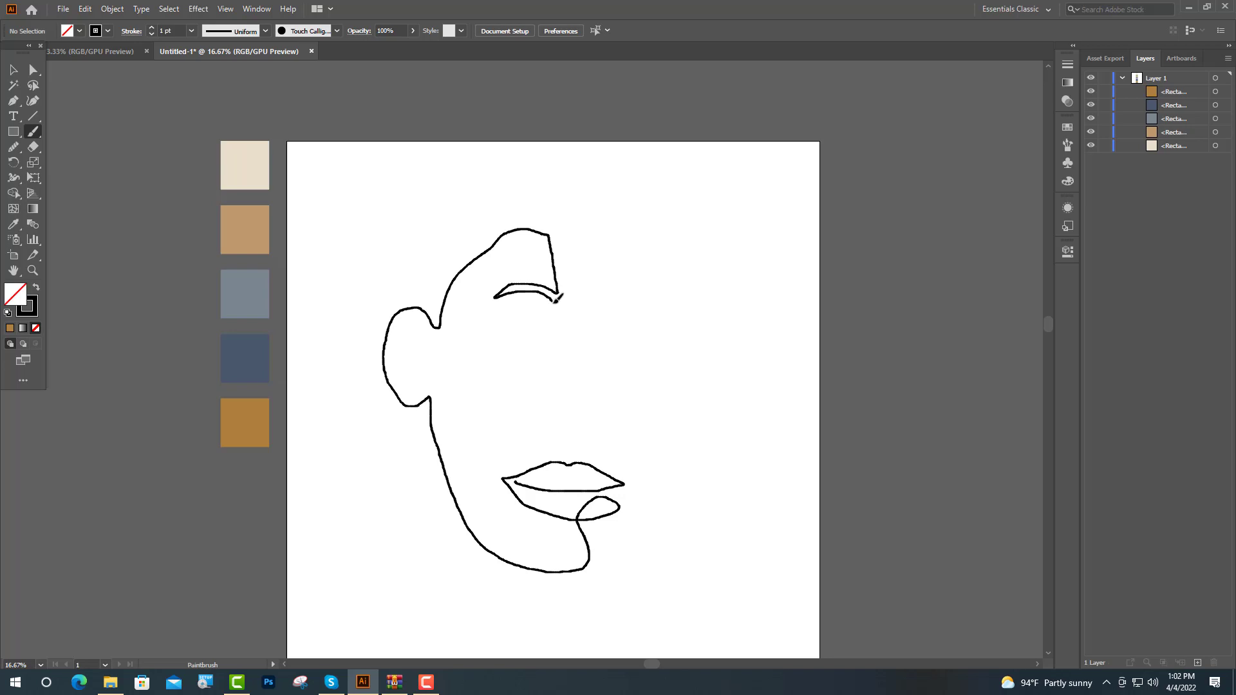
pyautogui.moveTo(556, 305); pyautogui.dragTo(495, 300)
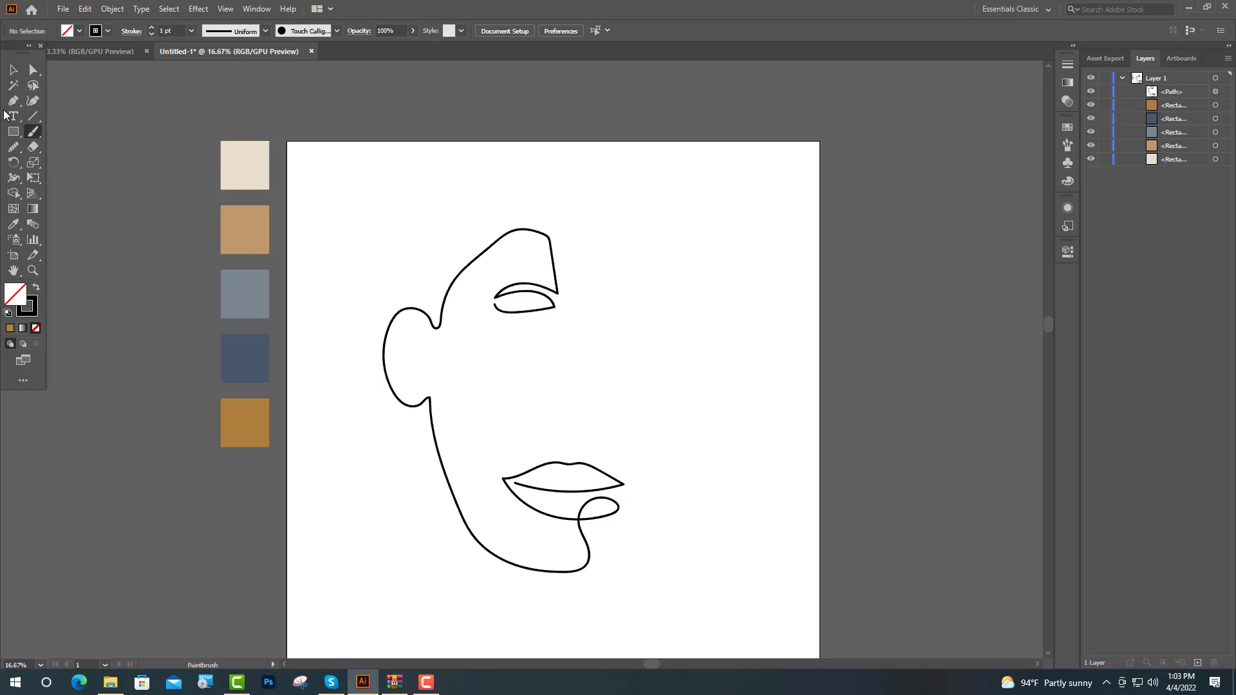
# - Reshape the lower eyelid's anchor points into a shallow curve with a pointed inner corner, giving the eye an almond shape
pyautogui.click(11, 69)
pyautogui.scroll(3, 541, 311)
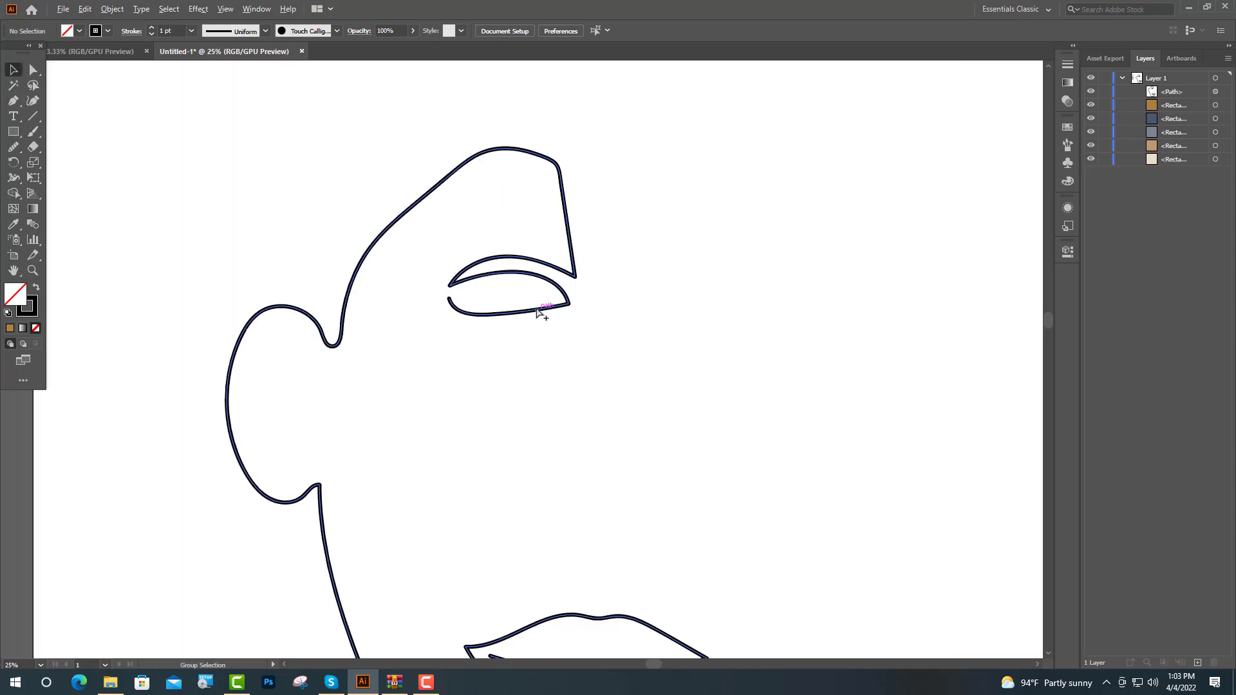
pyautogui.click(34, 71)
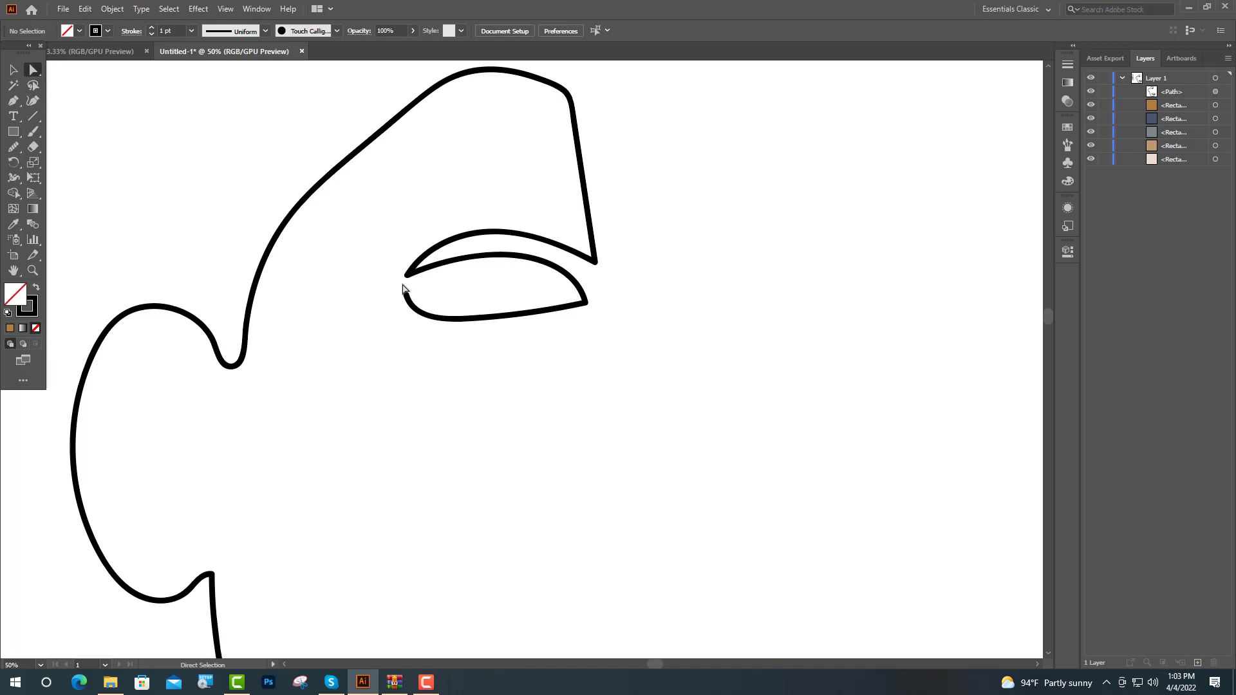
pyautogui.moveTo(404, 278); pyautogui.dragTo(483, 329)
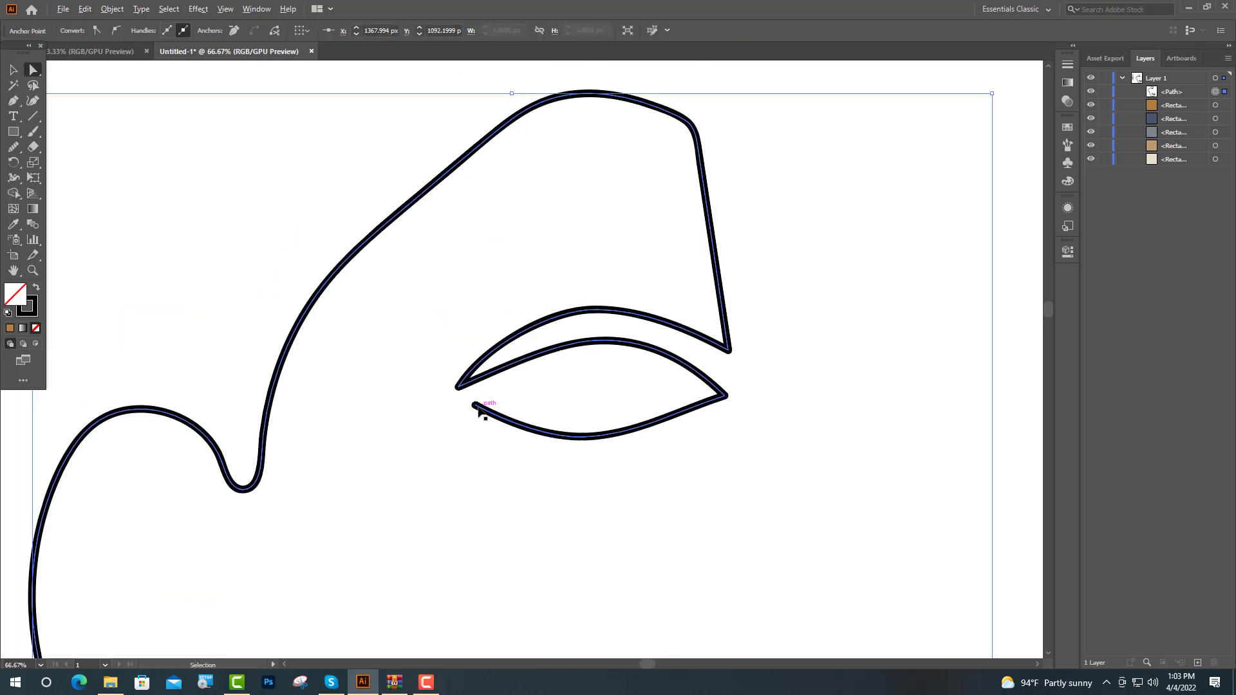
# - Move the anchor points on the forehead outline outward to give the head a rounder curve
pyautogui.scroll(-3, 478, 407)
pyautogui.scroll(-2, 533, 437)
pyautogui.scroll(1, 564, 442)
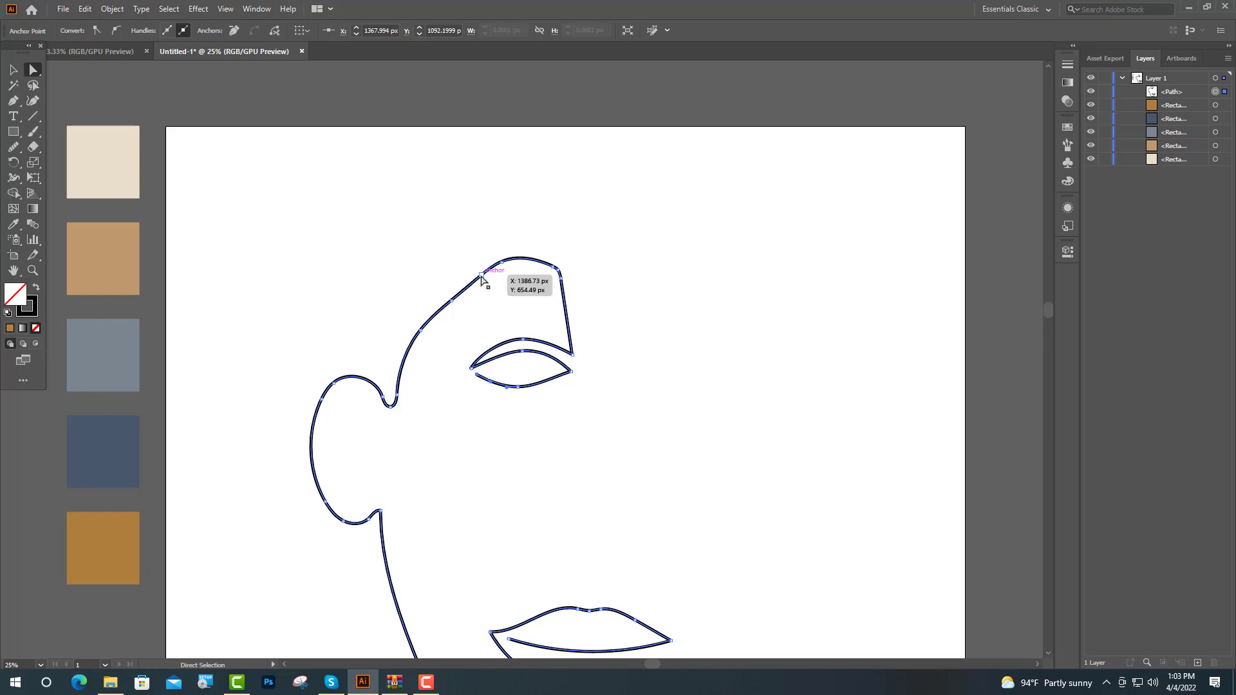
pyautogui.moveTo(482, 276); pyautogui.dragTo(448, 286)
# - Reshape the loop under the lower lip into a rounder form touching the mouth line, and shift the chin line's crossing point slightly
pyautogui.scroll(-2, 450, 333)
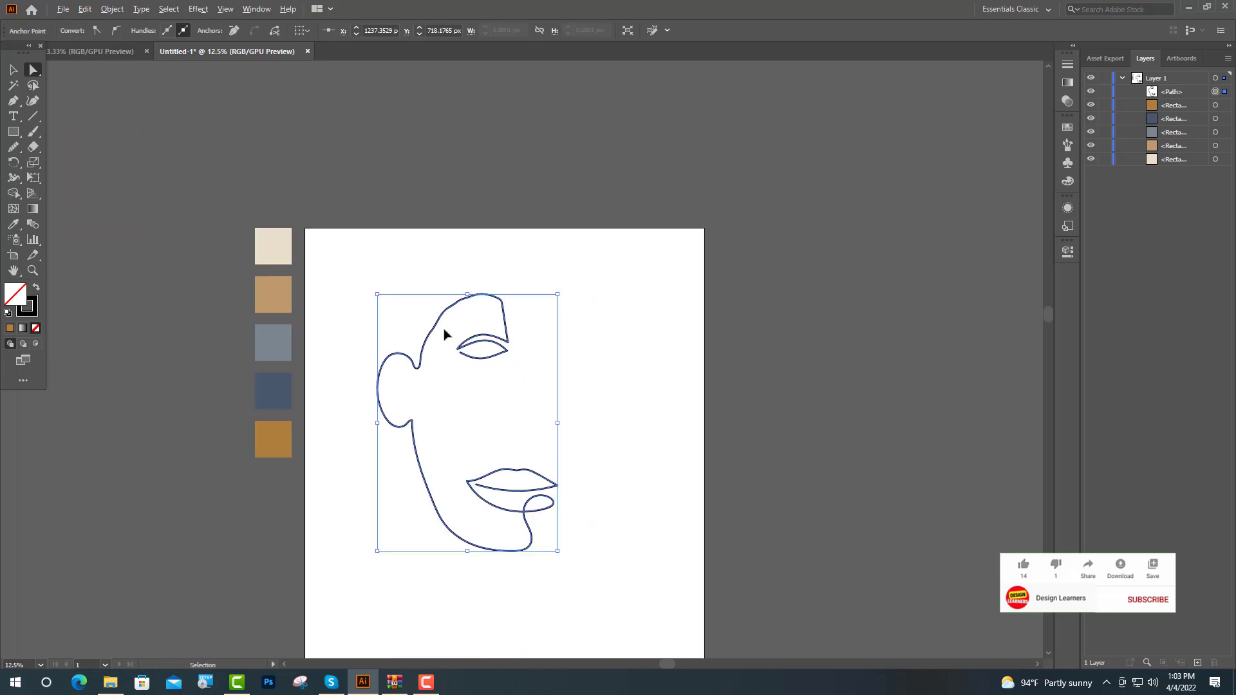
pyautogui.scroll(4, 527, 529)
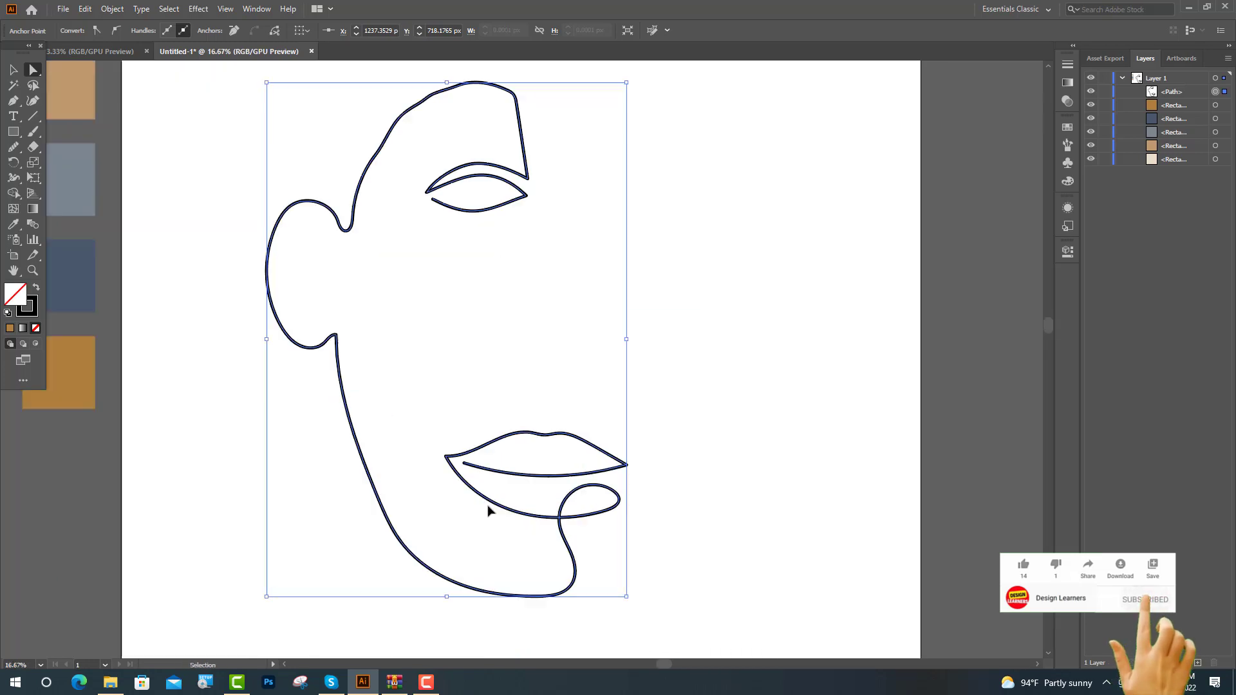
pyautogui.moveTo(749, 490)
pyautogui.mouseDown()
pyautogui.moveTo(755, 477)
pyautogui.moveTo(759, 496)
pyautogui.moveTo(753, 468)
pyautogui.mouseUp()
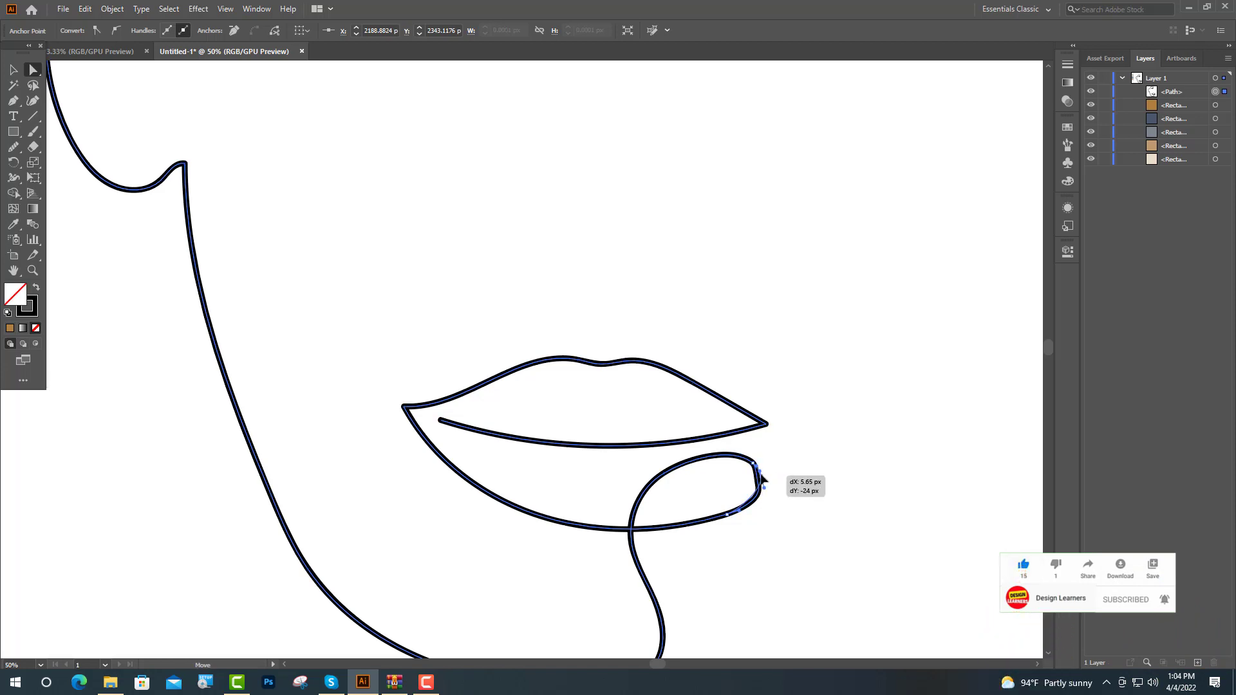
pyautogui.moveTo(760, 490); pyautogui.dragTo(664, 536)
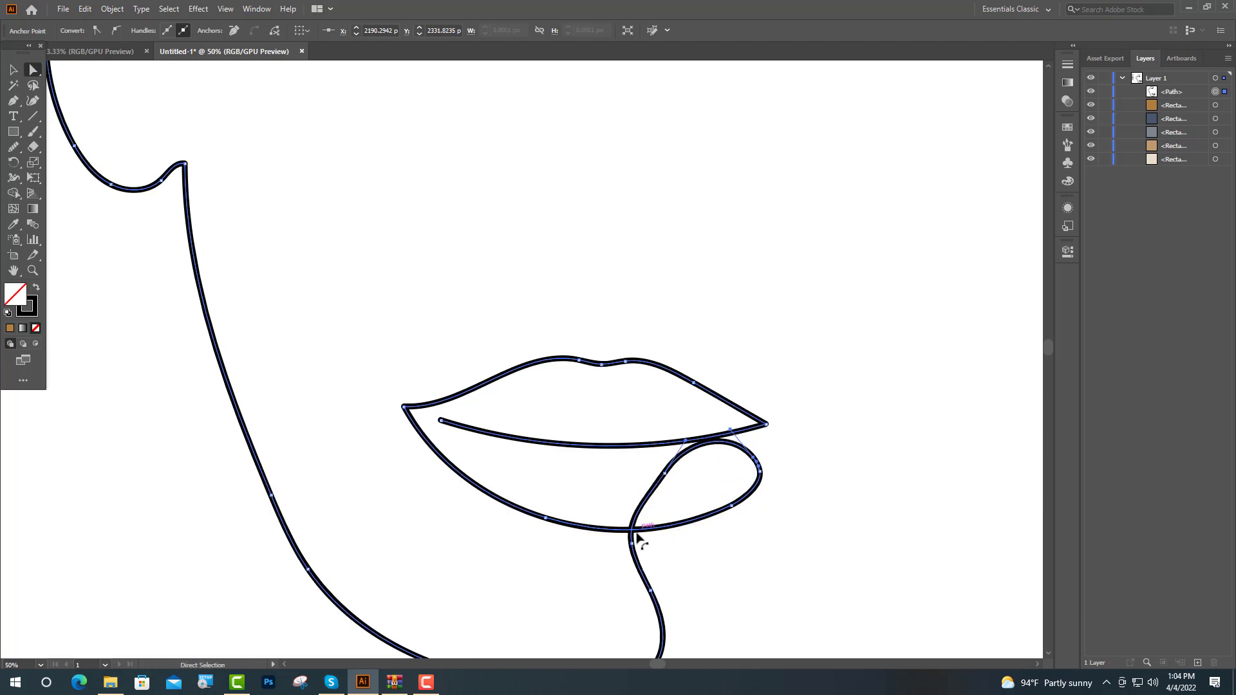
pyautogui.moveTo(633, 543); pyautogui.dragTo(641, 545)
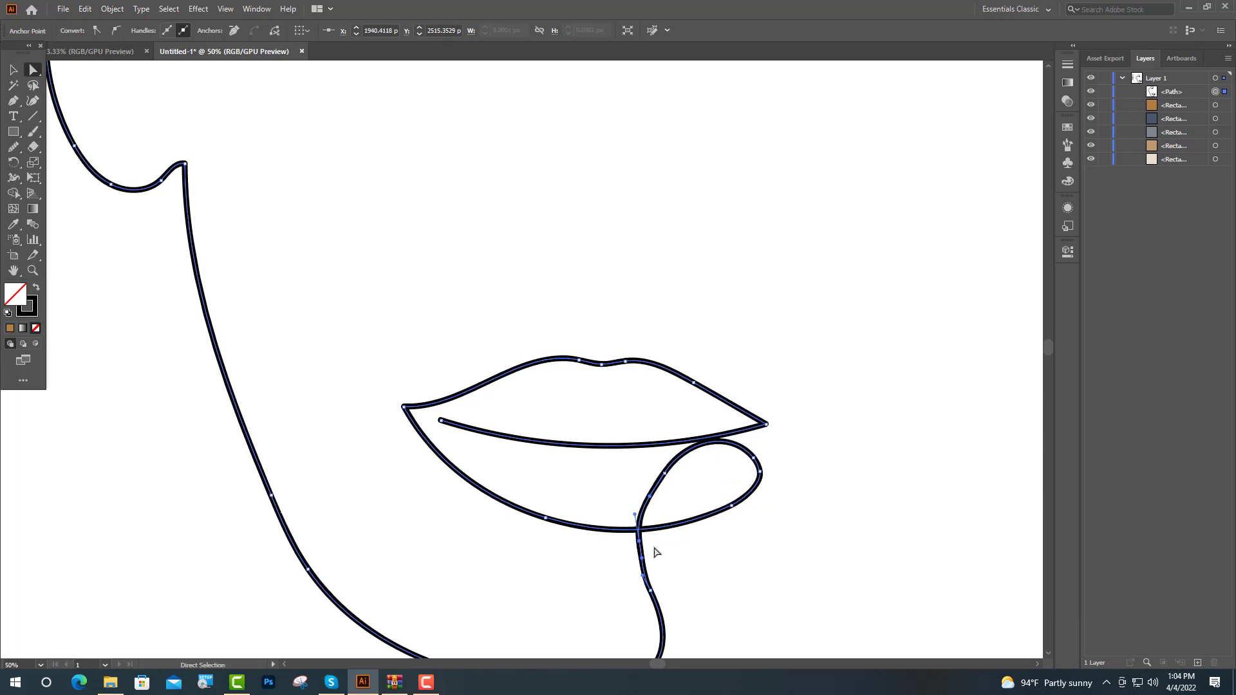
# - Adjust the mouth corner nearest the ear and extend the centre lip line's open end to meet it
pyautogui.hotkey('ctrl', '0')
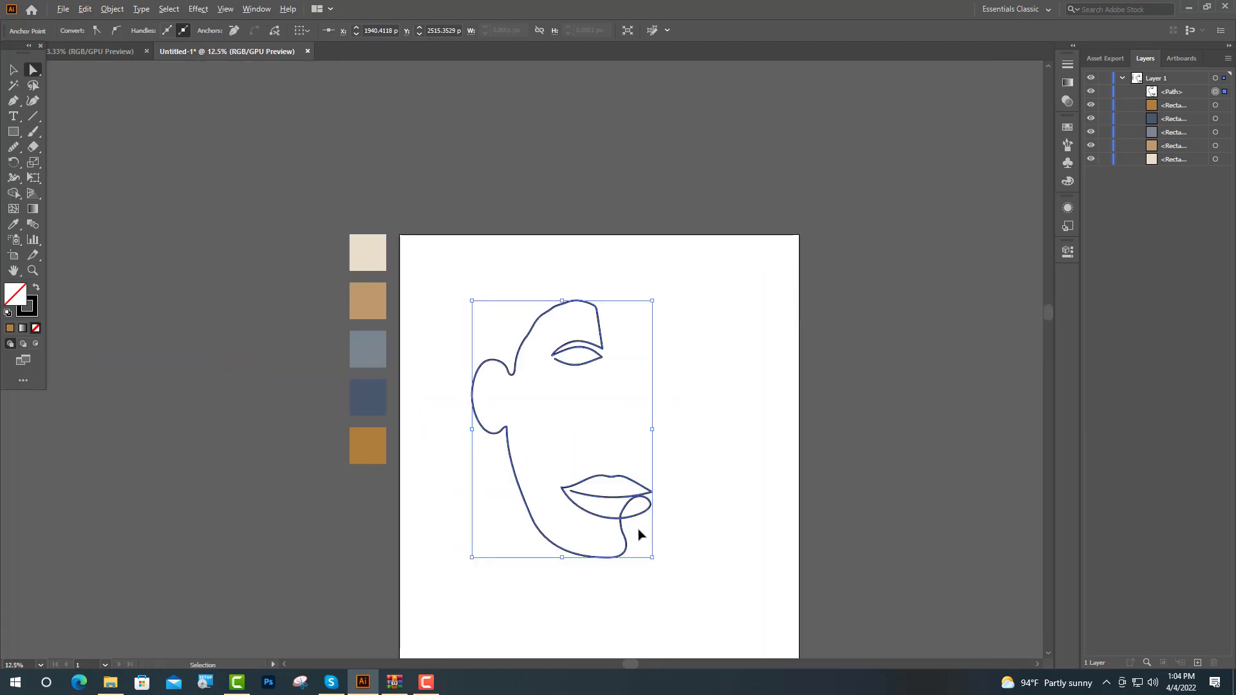
pyautogui.hotkey('ctrl', '=')
pyautogui.hotkey('ctrl', '=')
pyautogui.hotkey('ctrl', '=')
pyautogui.hotkey('ctrl', '=')
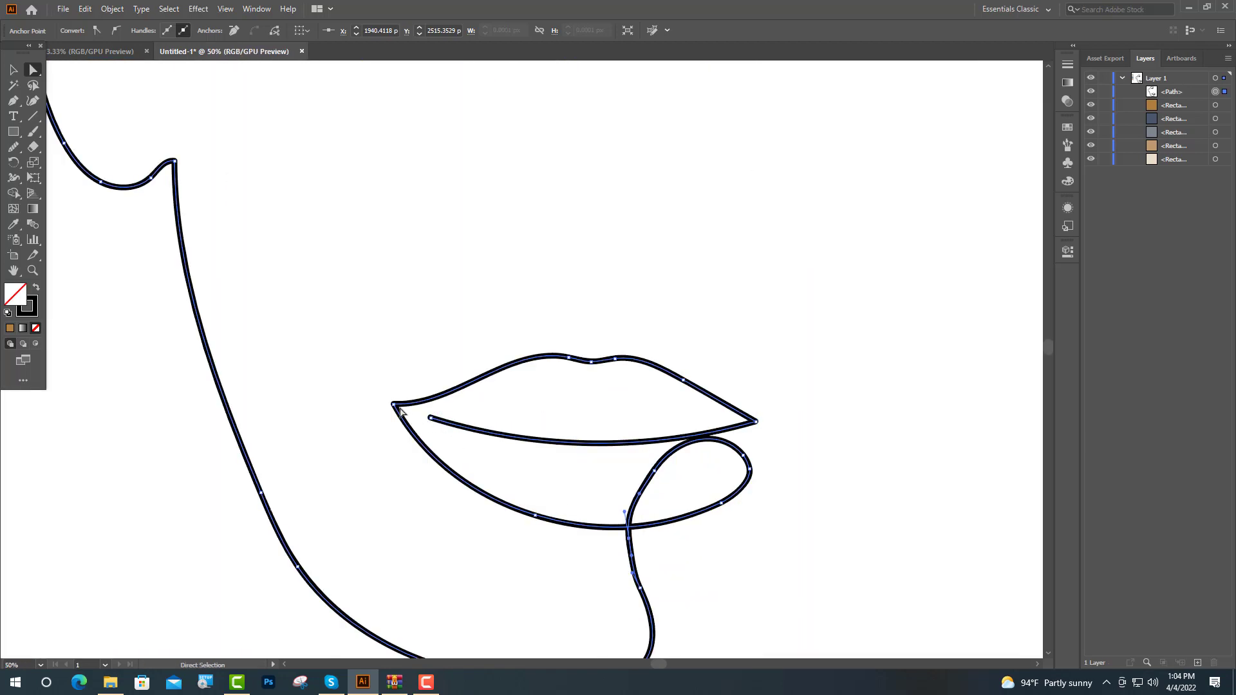
pyautogui.click(394, 405)
pyautogui.moveTo(394, 405)
pyautogui.mouseDown()
pyautogui.moveTo(434, 419)
pyautogui.moveTo(396, 416)
pyautogui.mouseUp()
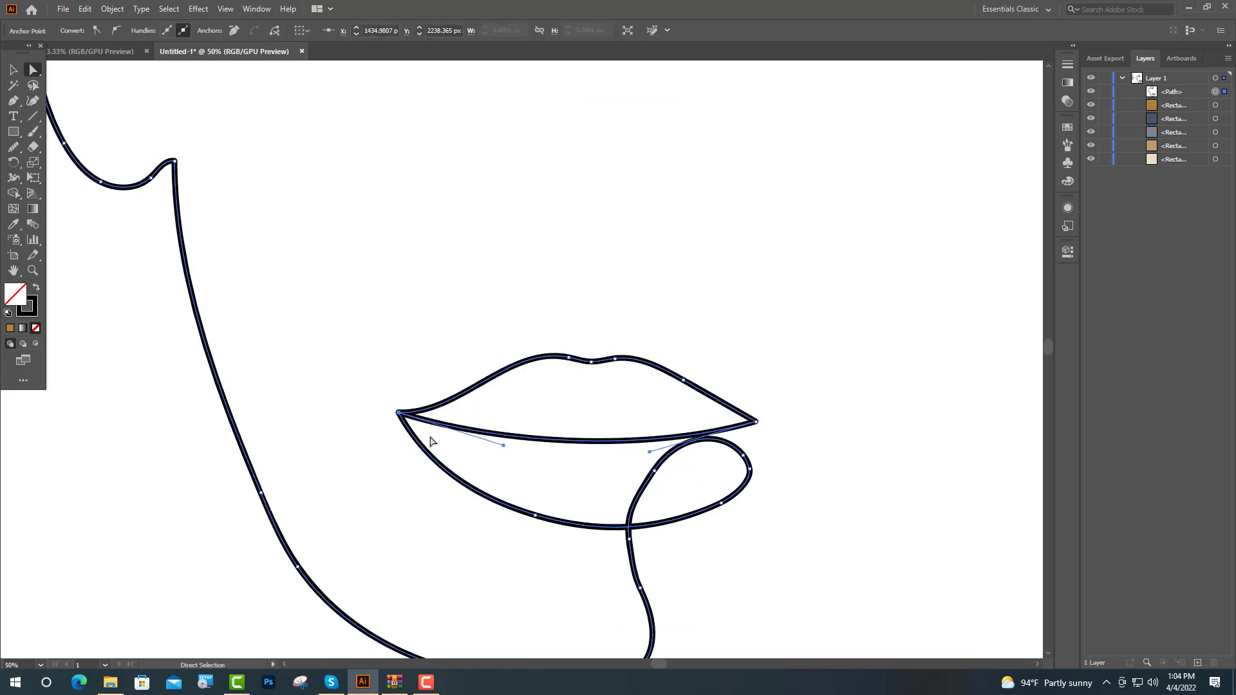
# - Draw five separate straight lashes fanning downward from the lower eyelid with the Pen tool
pyautogui.scroll(-4, 535, 469)
pyautogui.scroll(1, 621, 509)
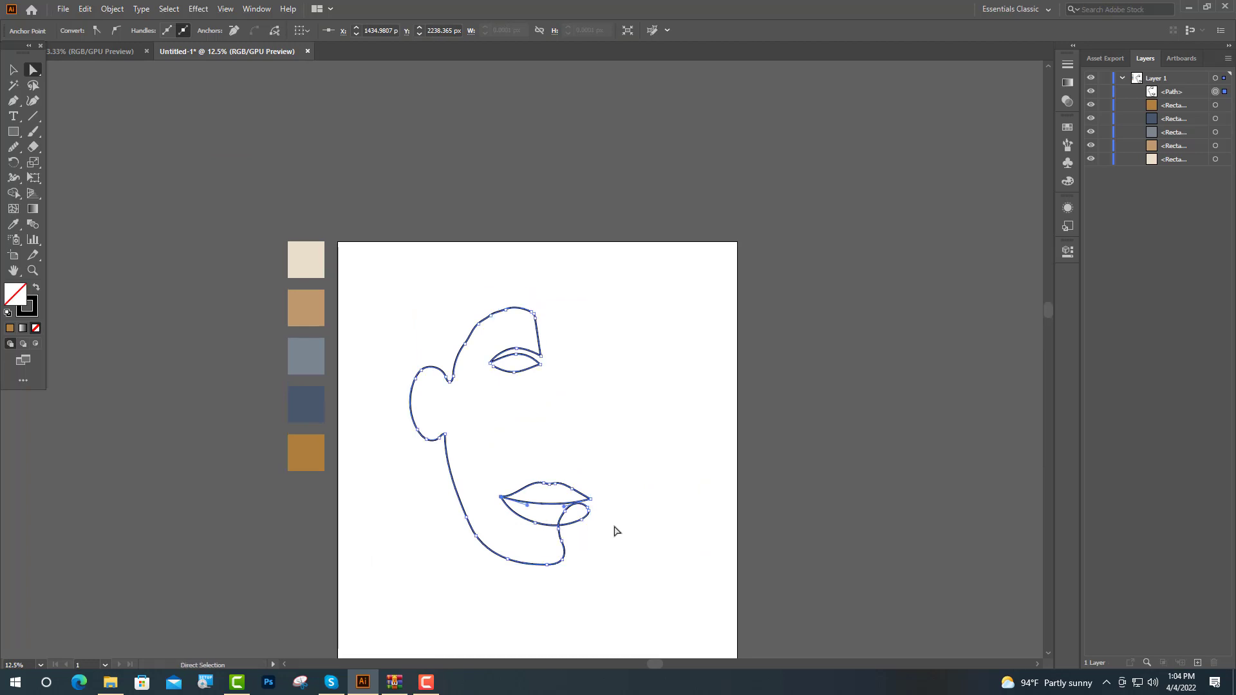
pyautogui.scroll(2, 590, 512)
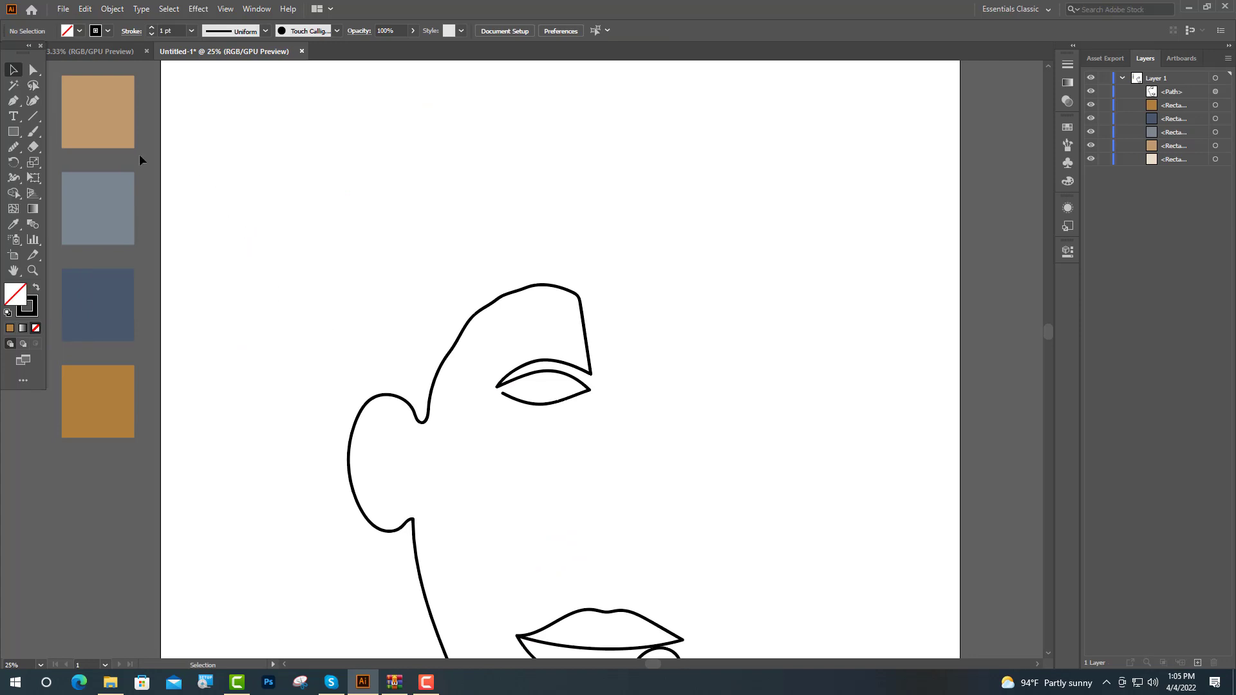
pyautogui.click(14, 100)
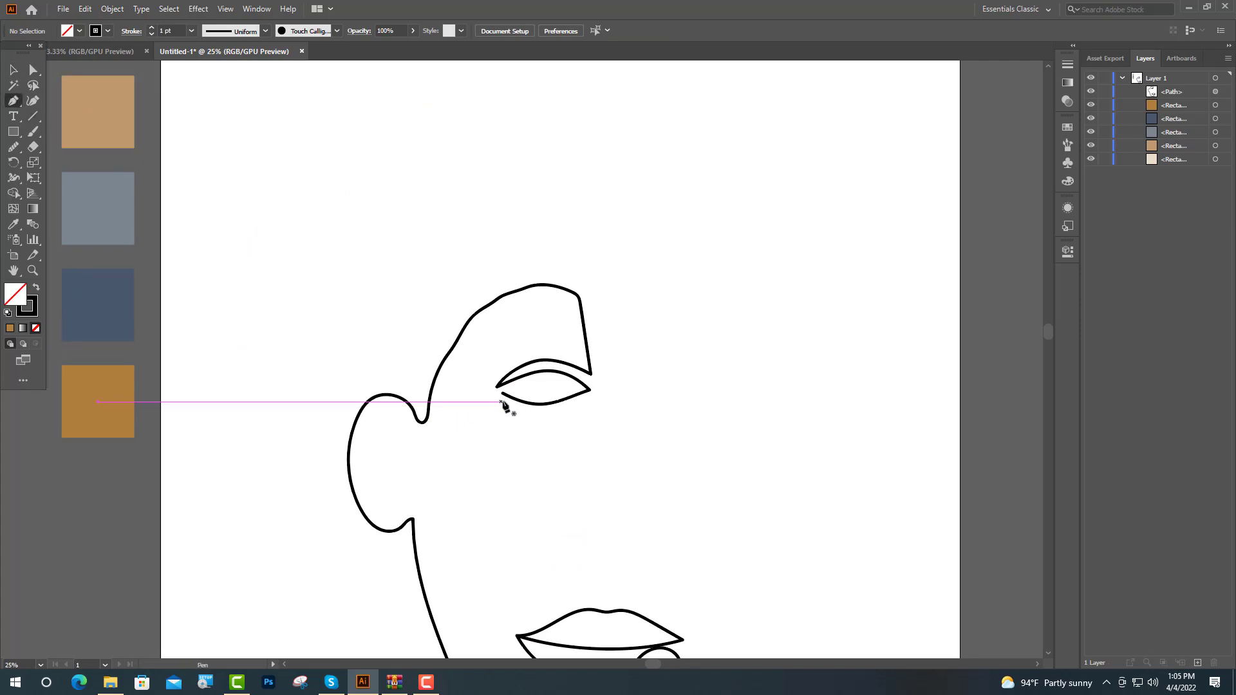
pyautogui.click(504, 394)
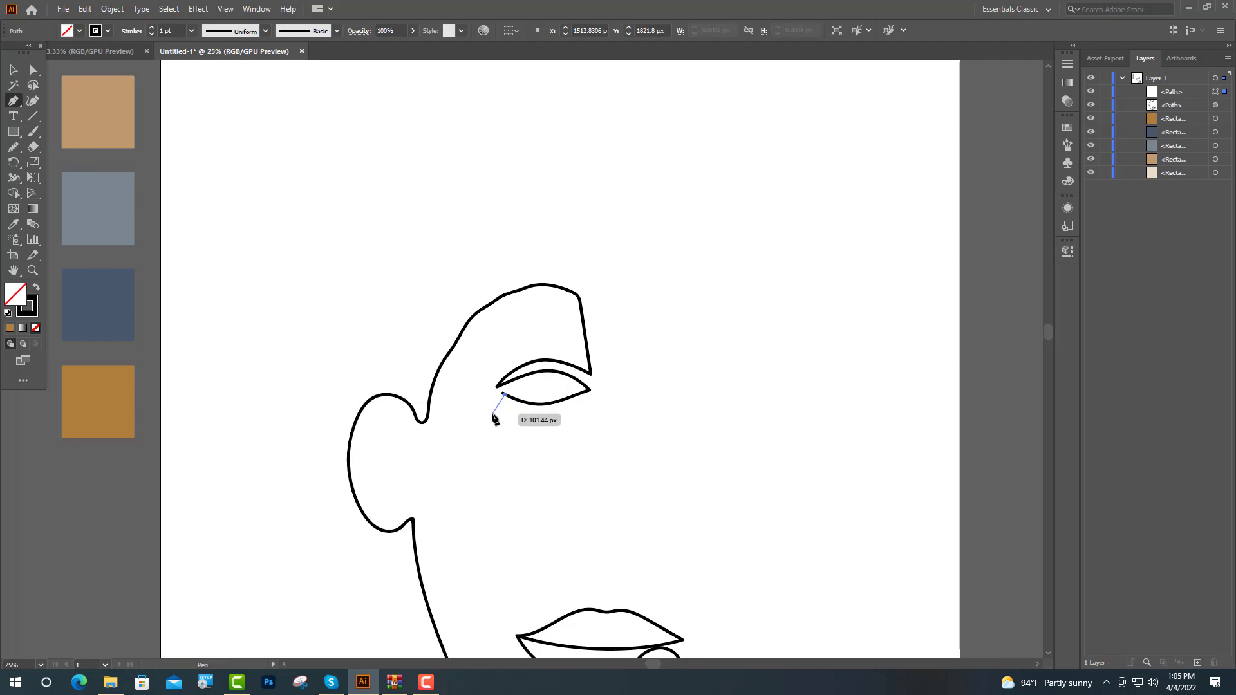
pyautogui.moveTo(495, 419); pyautogui.dragTo(497, 417)
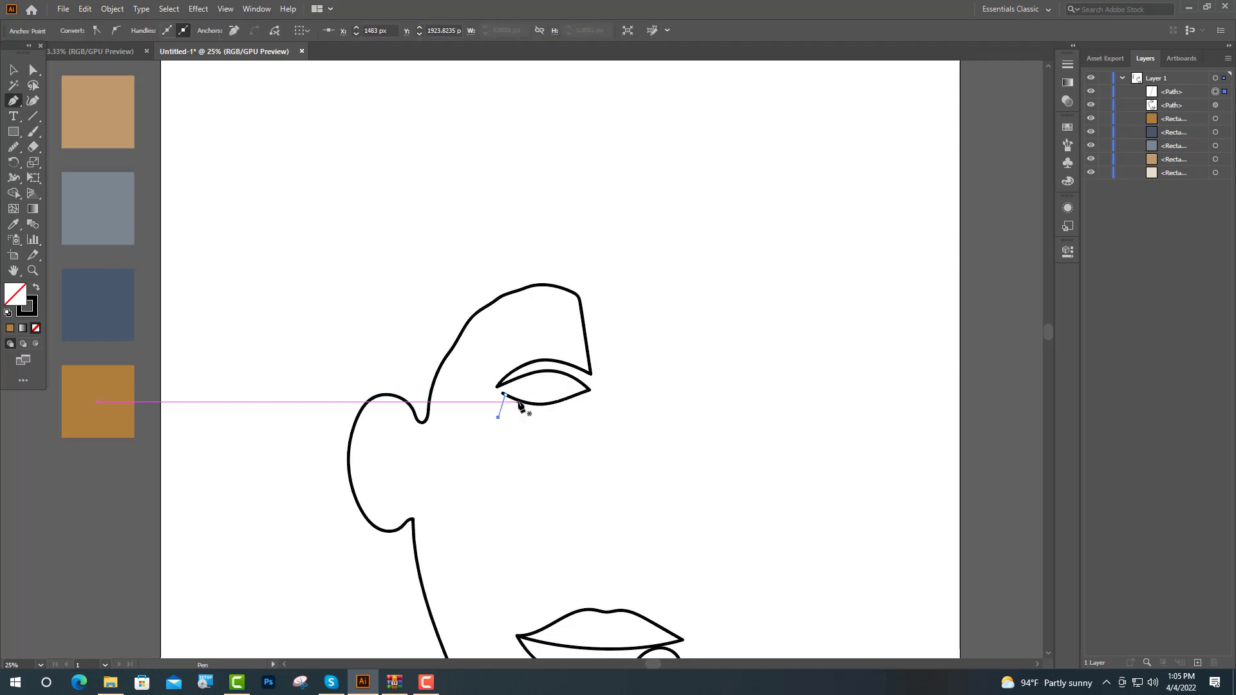
pyautogui.moveTo(522, 402); pyautogui.dragTo(541, 423)
pyautogui.scroll(6, 542, 423)
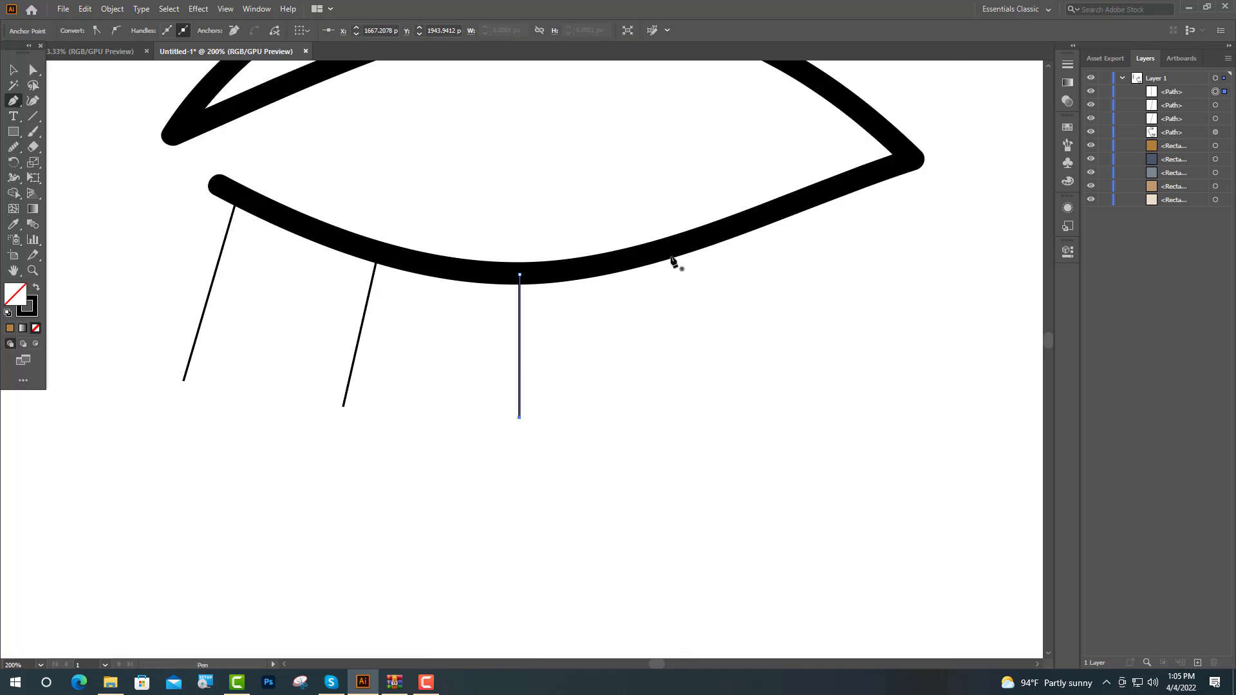
pyautogui.click(673, 256)
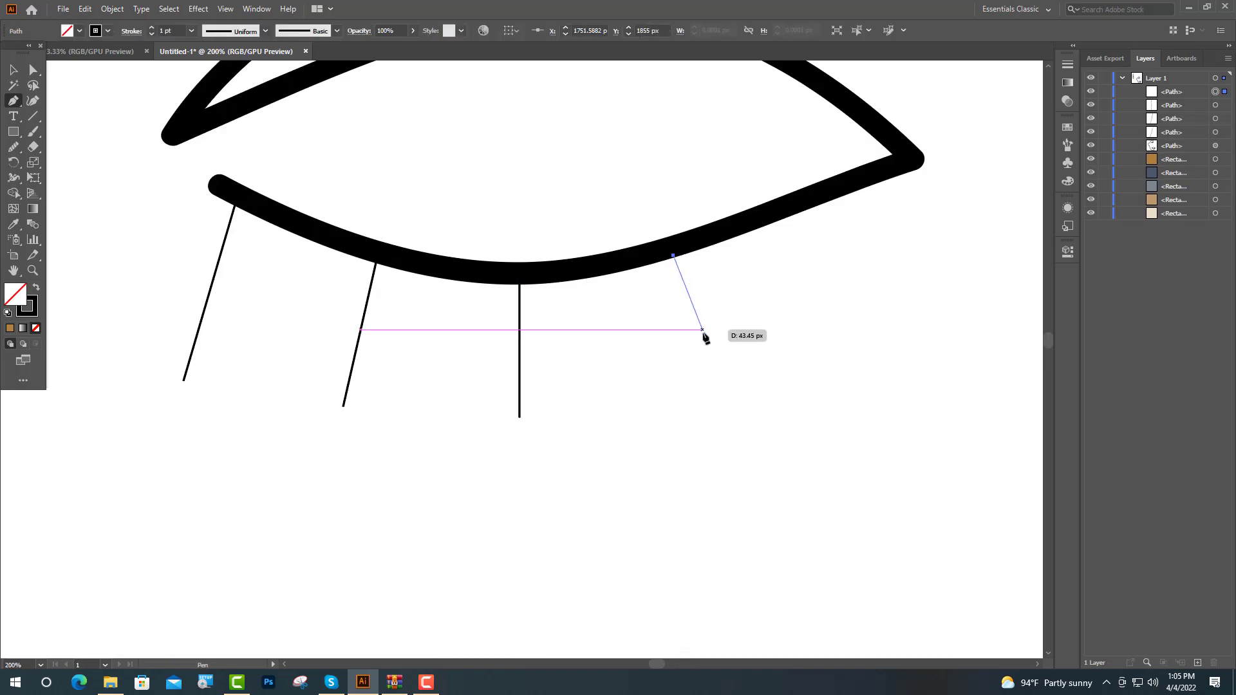
pyautogui.click(719, 386)
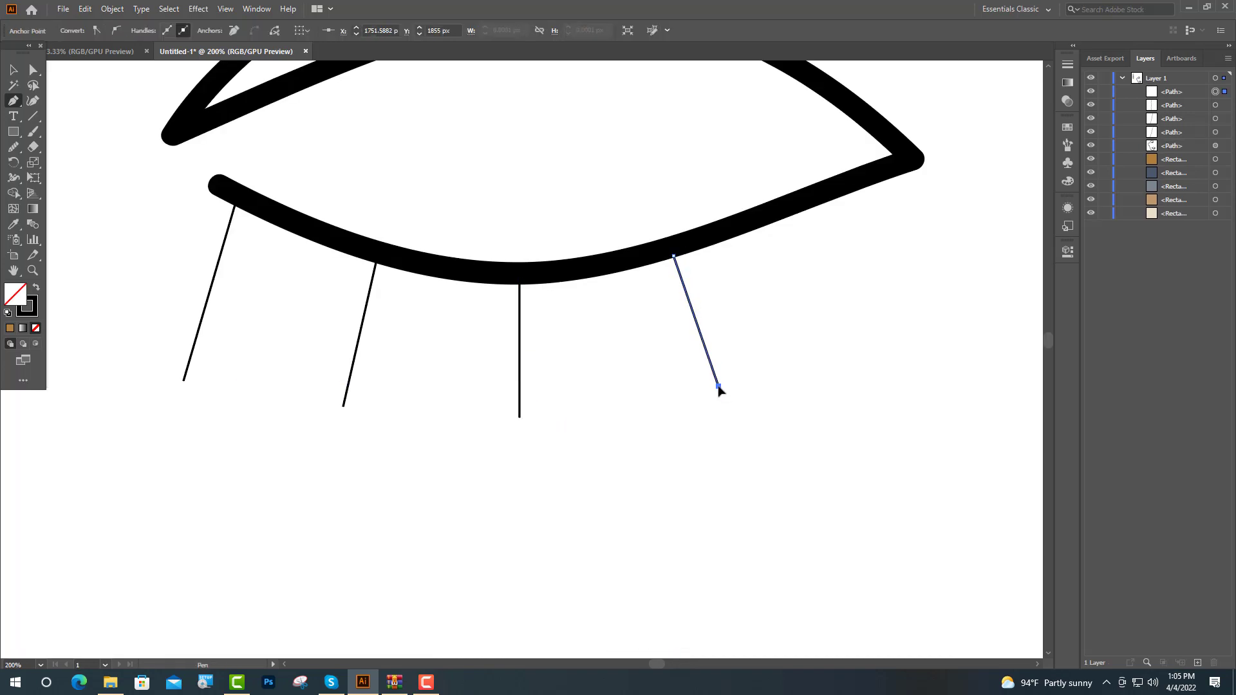
pyautogui.click(838, 190)
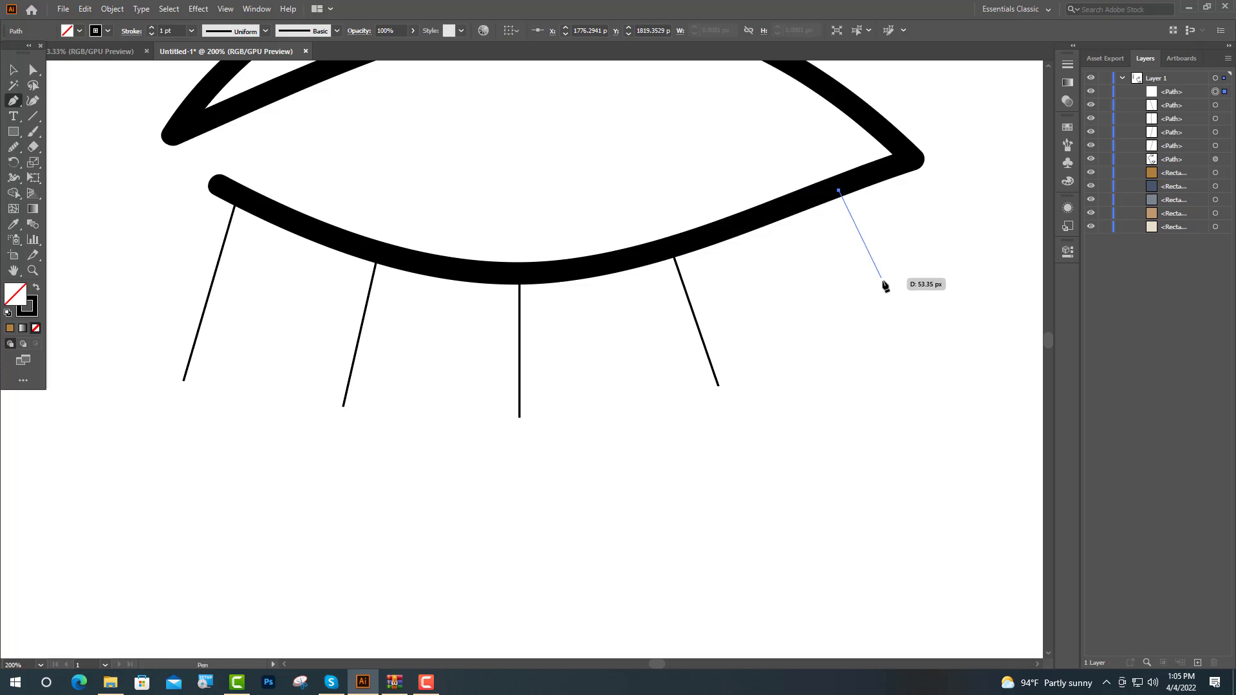
pyautogui.click(907, 330)
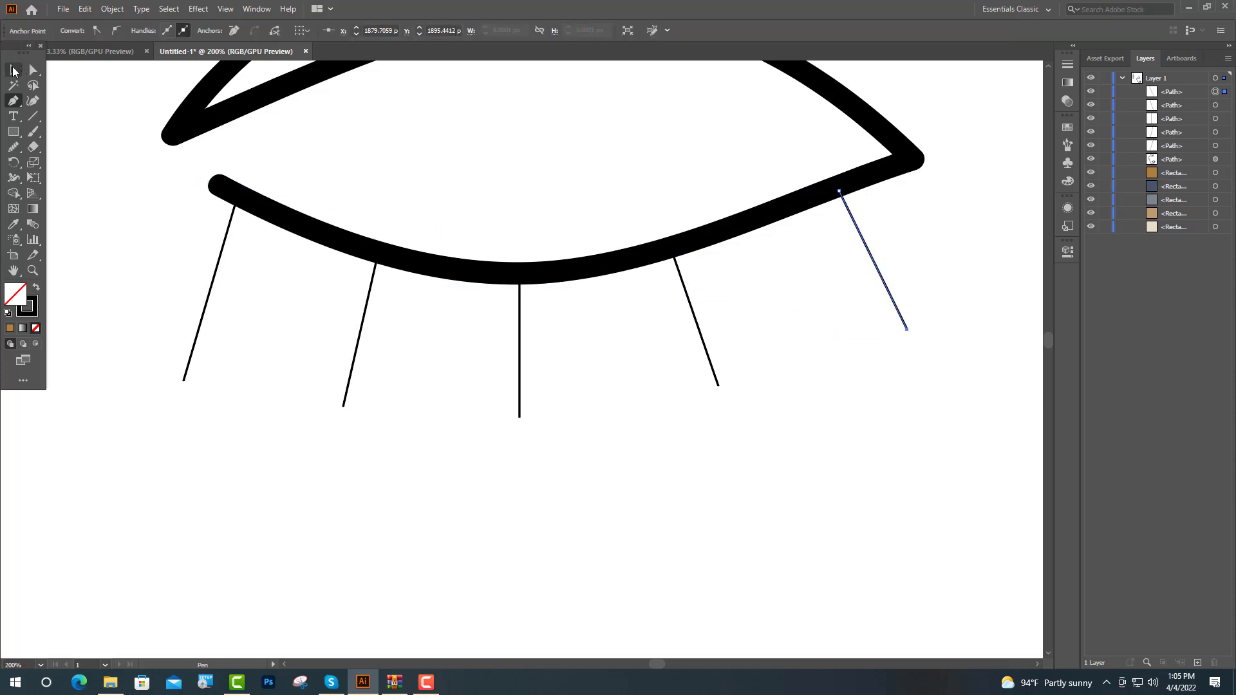
# - Lengthen the second and middle eyelashes slightly downward, then deselect them
pyautogui.click(14, 69)
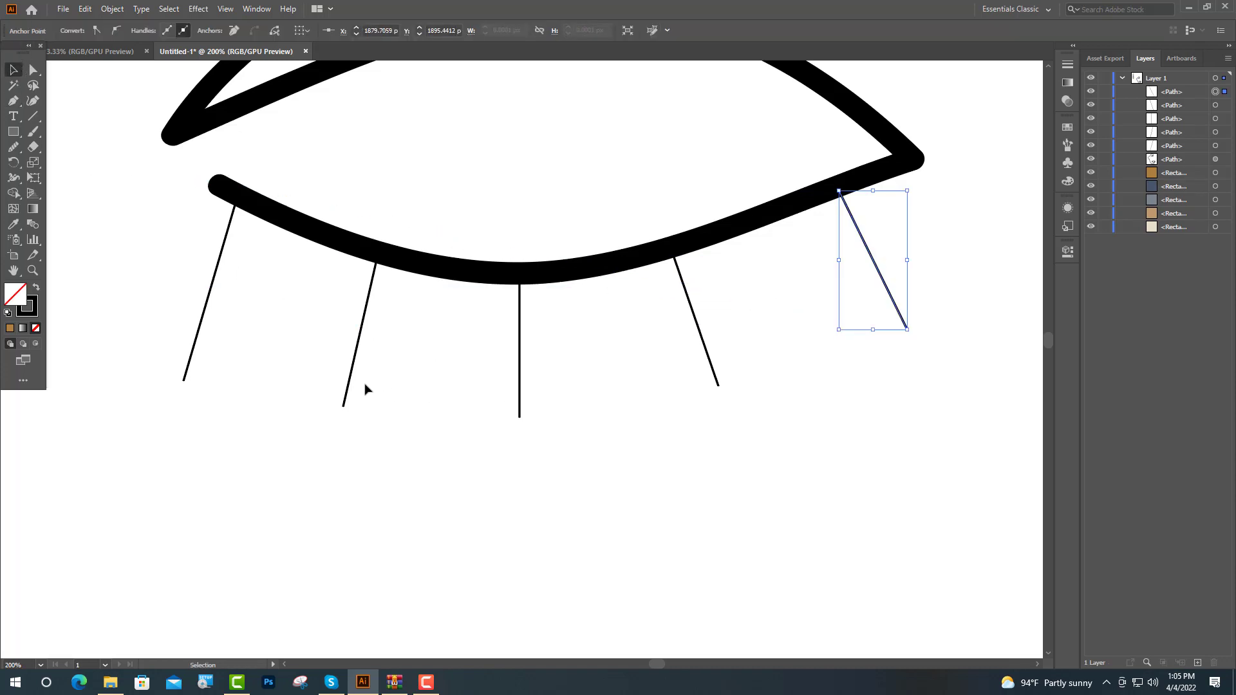
pyautogui.click(346, 394)
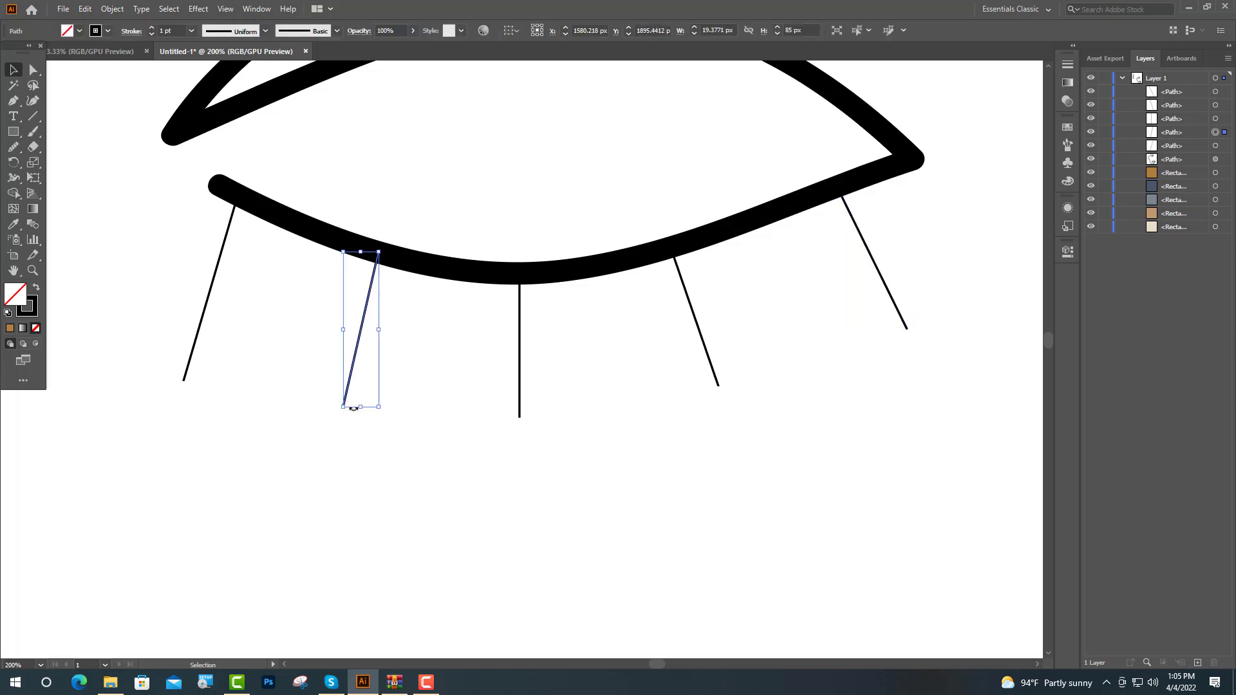
pyautogui.moveTo(349, 410); pyautogui.dragTo(346, 421)
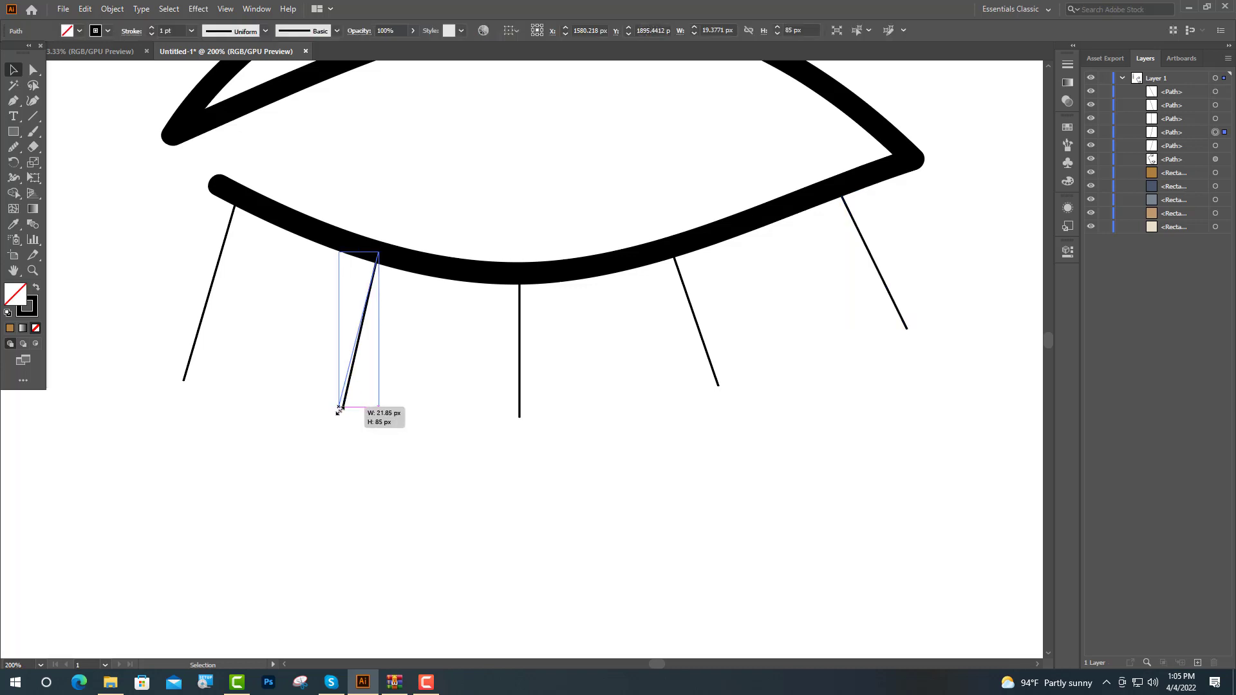
pyautogui.click(520, 415)
pyautogui.moveTo(520, 418); pyautogui.dragTo(515, 439)
pyautogui.hotkey('ctrl', '-')
pyautogui.hotkey('ctrl', '-')
pyautogui.hotkey('ctrl', '-')
pyautogui.hotkey('ctrl', '-')
pyautogui.hotkey('ctrl', '-')
pyautogui.hotkey('ctrl', '-')
pyautogui.click(469, 421)
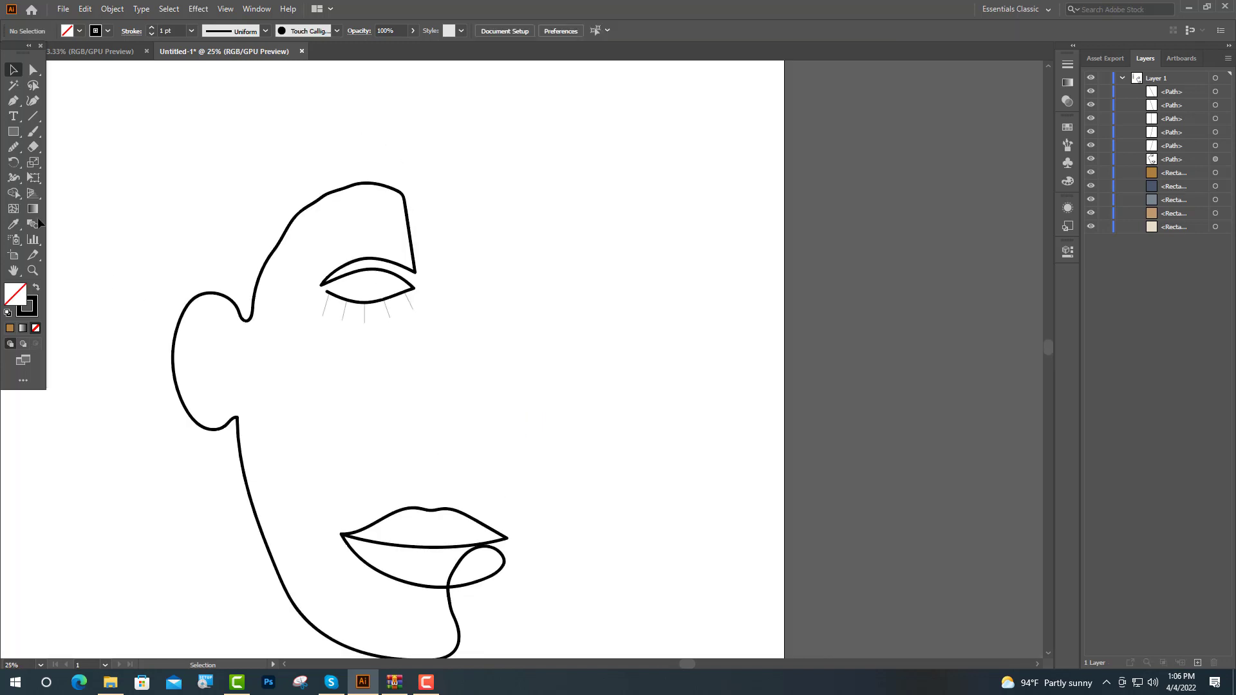
# - Select all five eyelashes and apply the Touch Calligraphic brush to their strokes
pyautogui.click(323, 309)
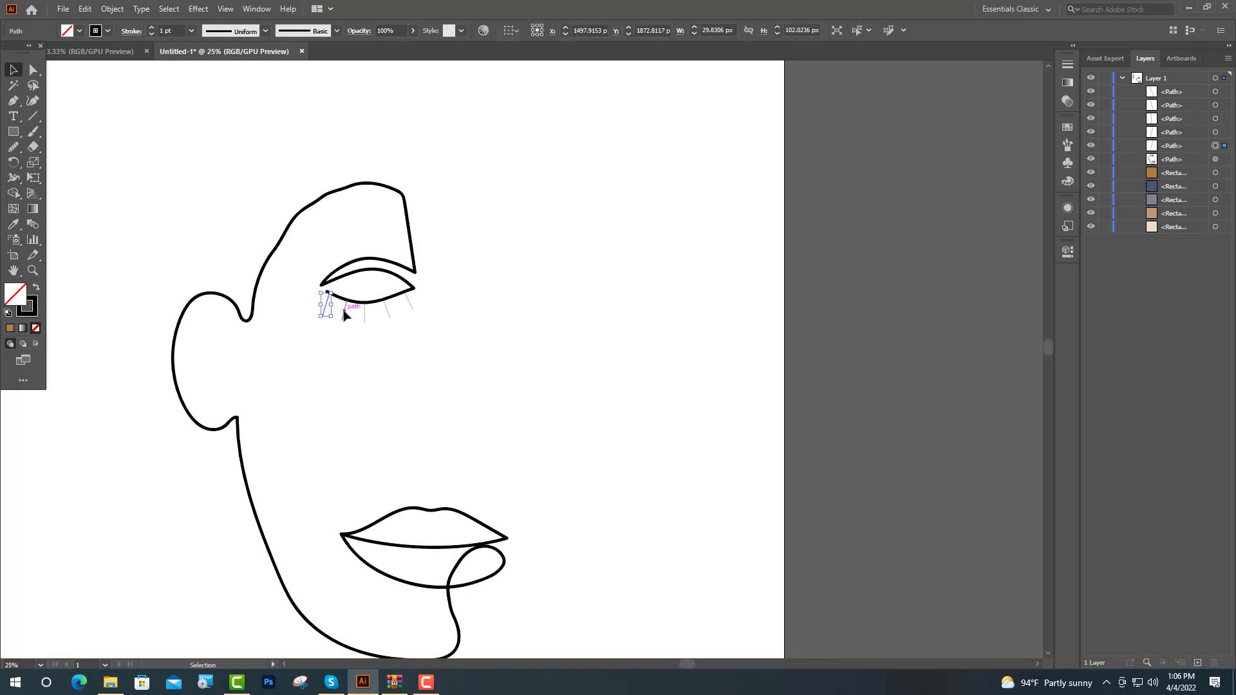
pyautogui.keyDown('shift'); pyautogui.click(345, 312); pyautogui.keyUp('shift')
pyautogui.keyDown('shift'); pyautogui.click(364, 316); pyautogui.keyUp('shift')
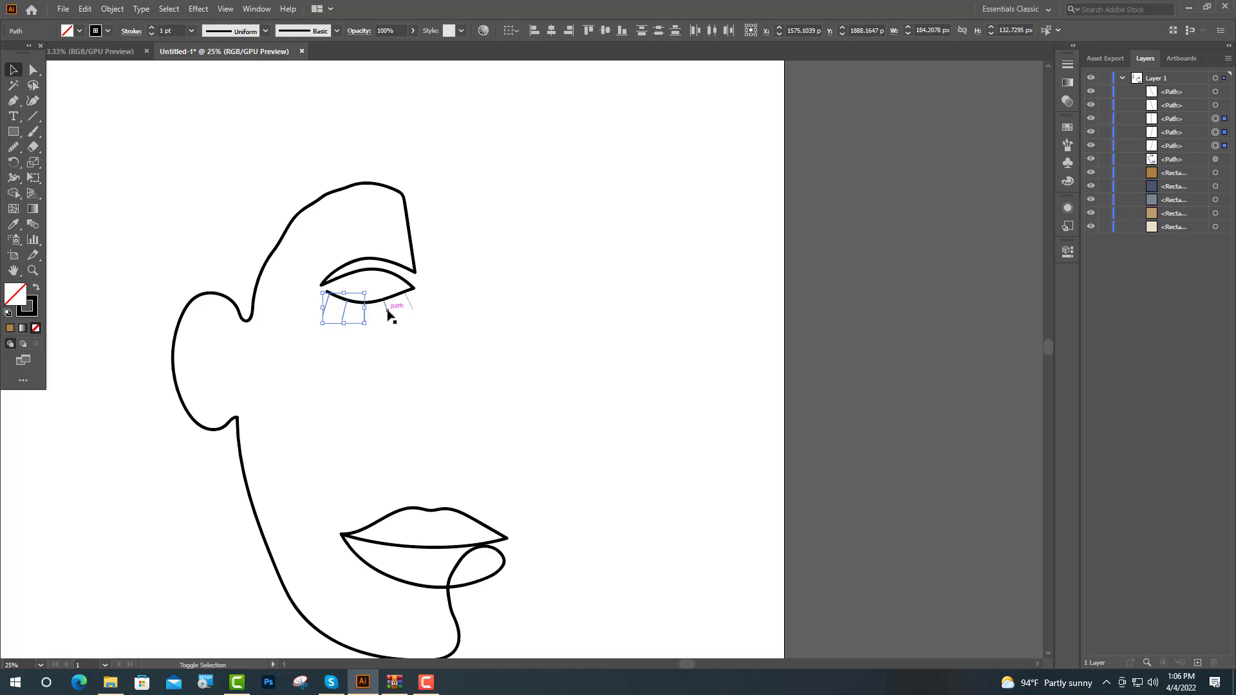
pyautogui.keyDown('shift'); pyautogui.click(387, 312); pyautogui.keyUp('shift')
pyautogui.keyDown('shift'); pyautogui.click(409, 302); pyautogui.keyUp('shift')
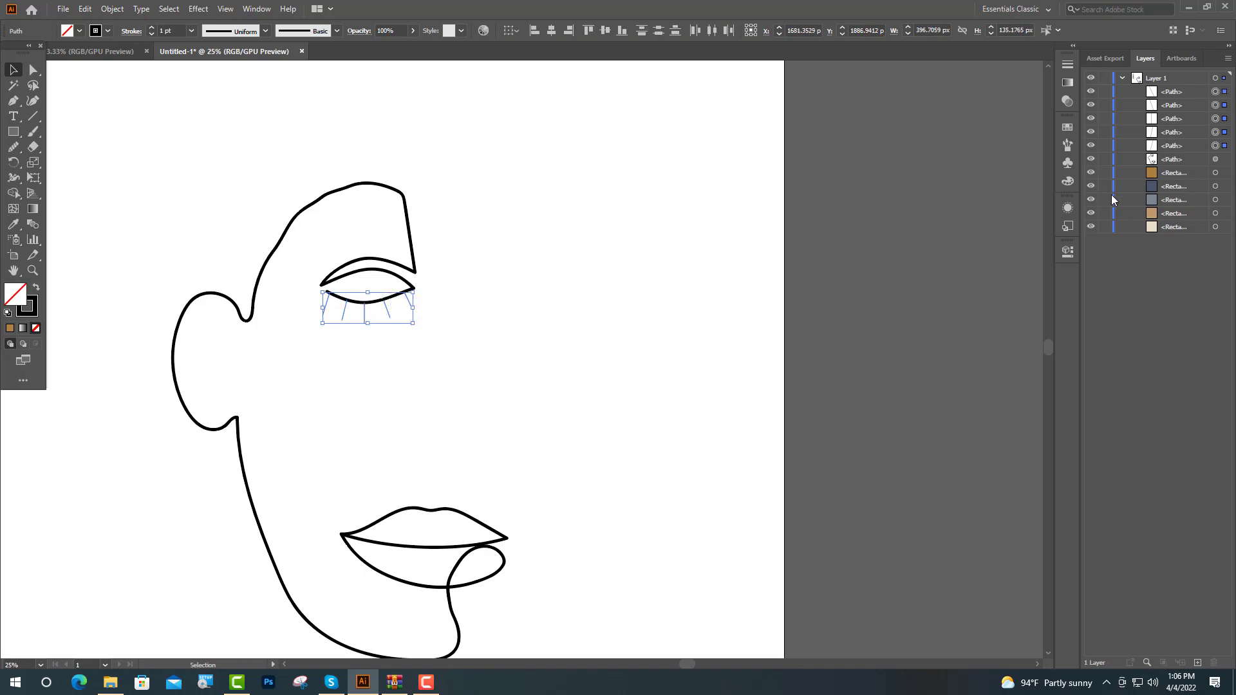
pyautogui.click(1068, 143)
pyautogui.click(978, 145)
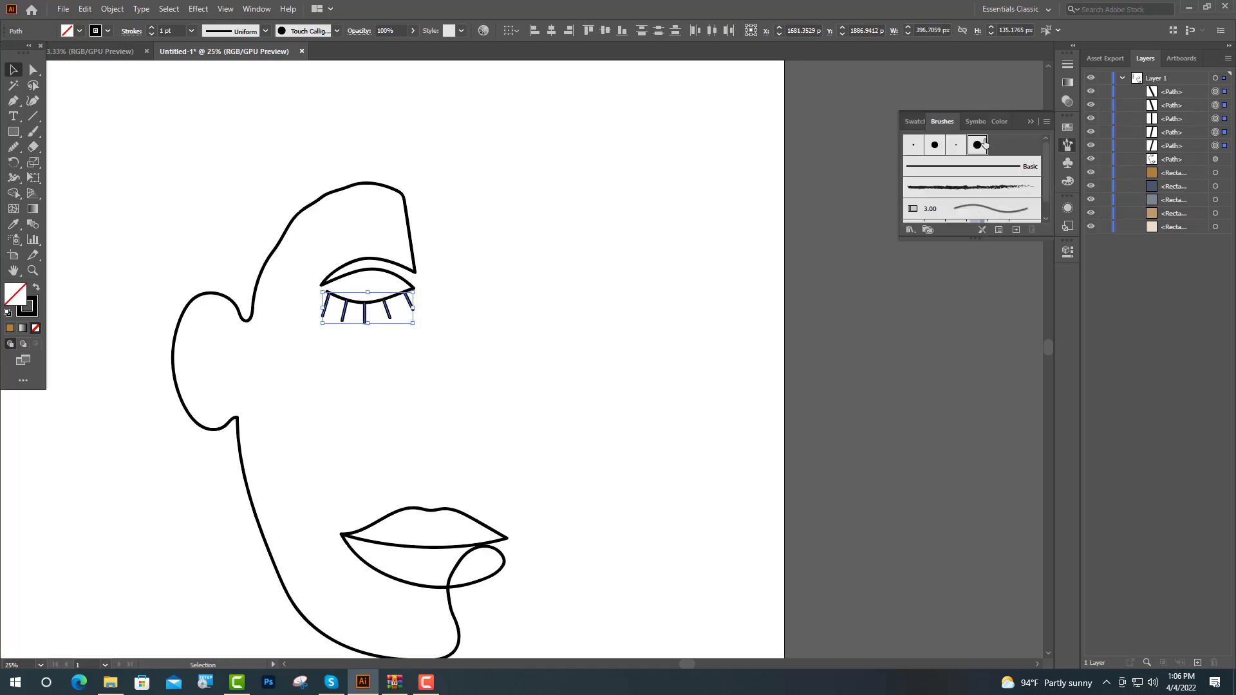
# - Deselect the eyelashes, then even out the forehead curve and the lip lines of the face outline with the Smooth tool
pyautogui.click(1029, 121)
pyautogui.click(641, 231)
pyautogui.hotkey('ctrl', '-')
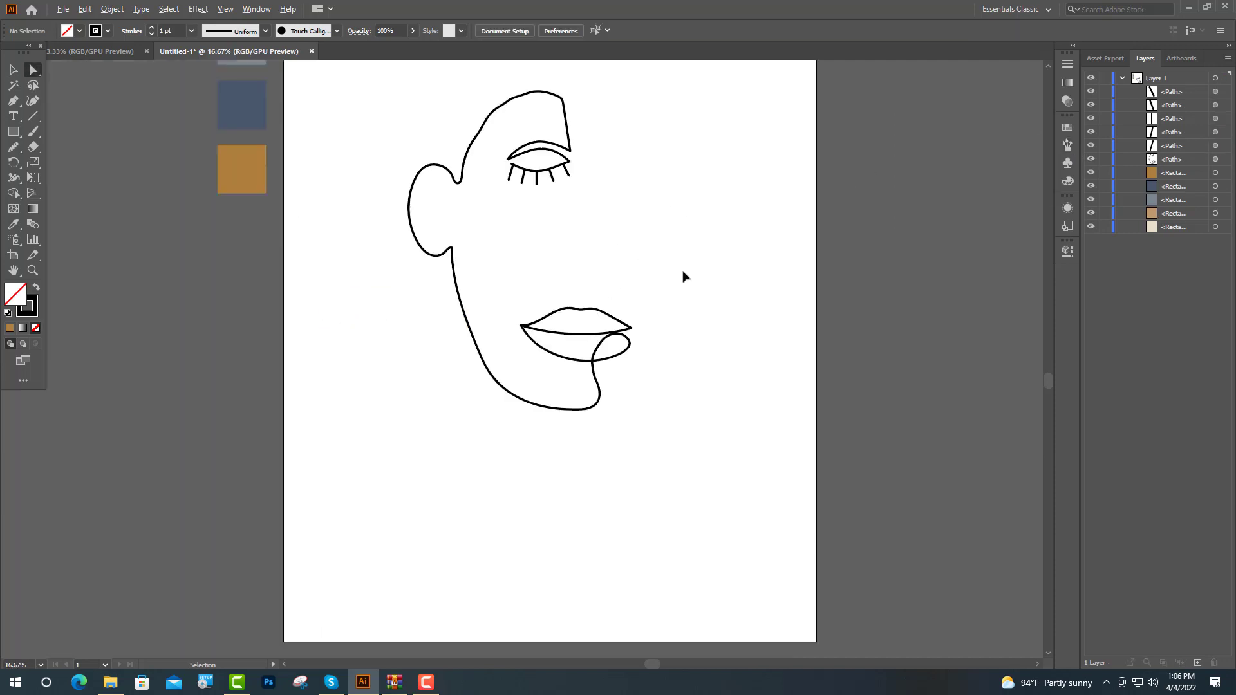
pyautogui.scroll(2, 683, 276)
pyautogui.scroll(1, 651, 348)
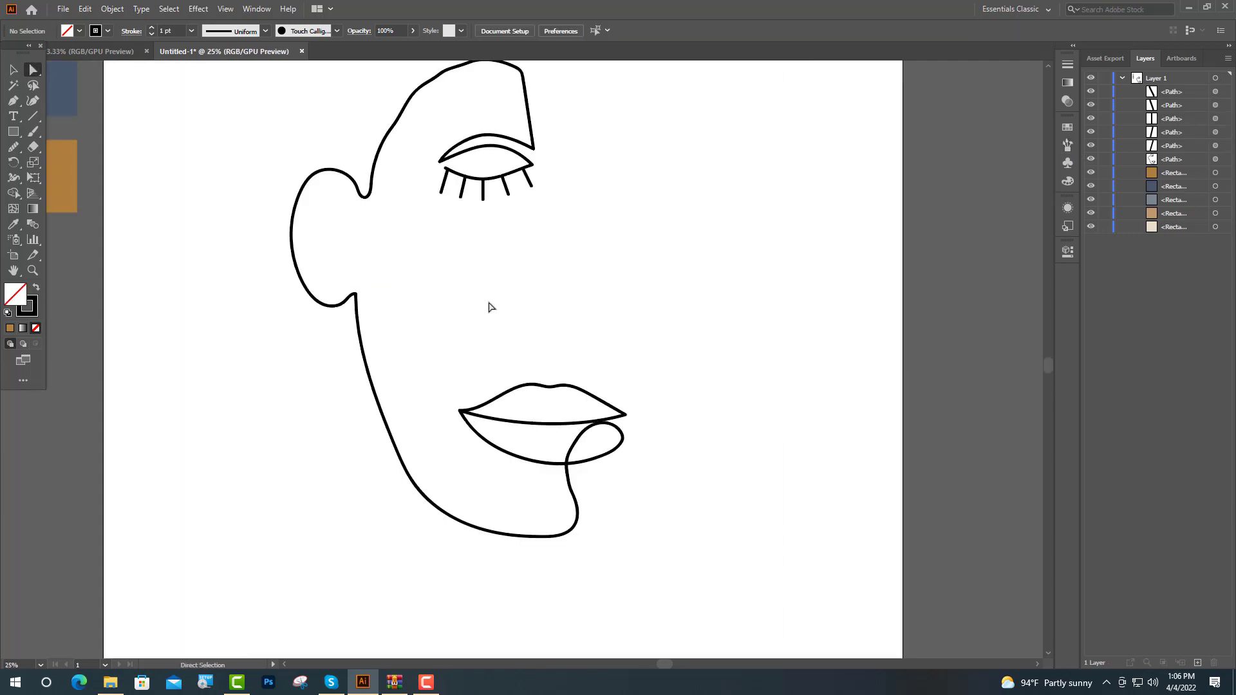
pyautogui.click(373, 164)
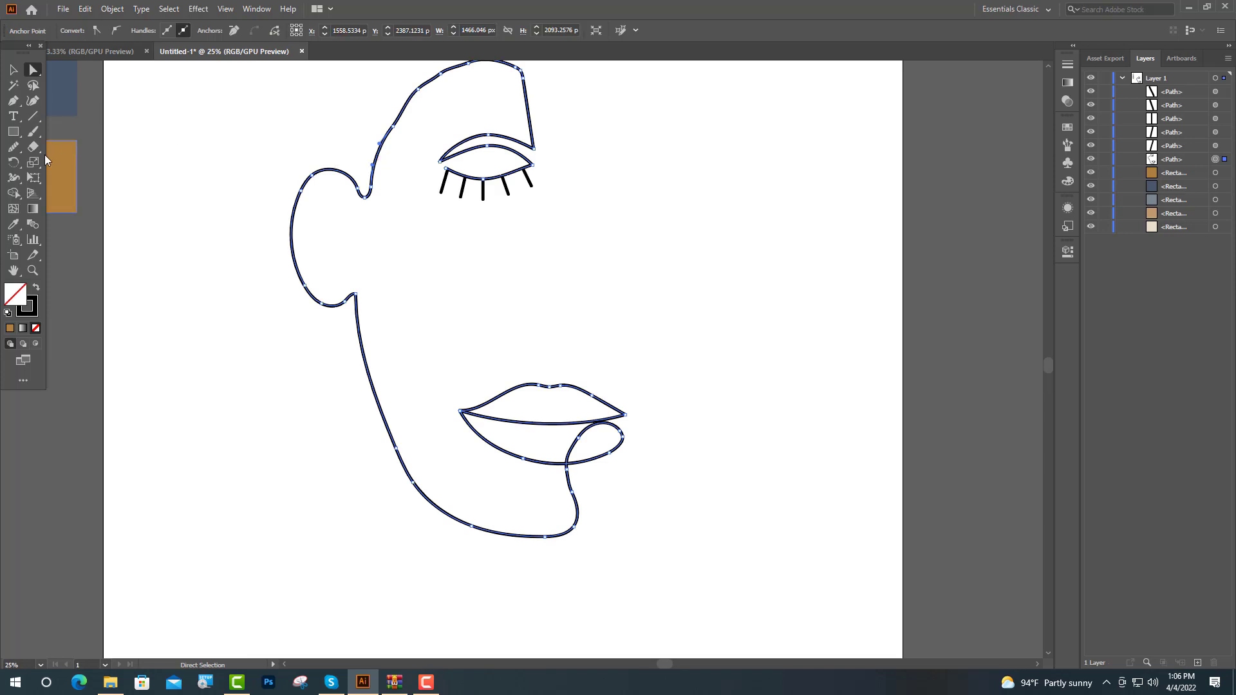
pyautogui.click(13, 146)
pyautogui.moveTo(420, 81)
pyautogui.mouseDown()
pyautogui.moveTo(385, 118)
pyautogui.moveTo(412, 110)
pyautogui.moveTo(391, 118)
pyautogui.moveTo(424, 72)
pyautogui.moveTo(506, 62)
pyautogui.mouseUp()
pyautogui.scroll(4, 515, 88)
pyautogui.moveTo(517, 124)
pyautogui.mouseDown()
pyautogui.moveTo(456, 126)
pyautogui.moveTo(386, 178)
pyautogui.mouseUp()
pyautogui.moveTo(395, 182); pyautogui.dragTo(405, 190)
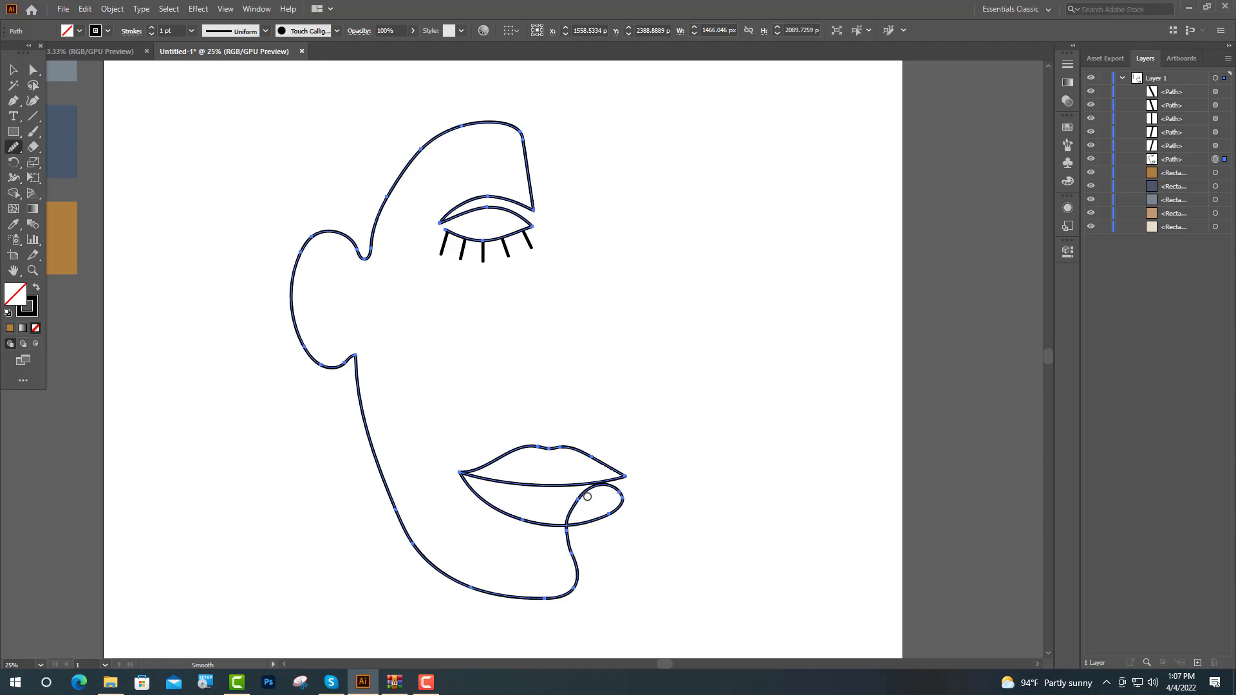
pyautogui.moveTo(578, 498); pyautogui.dragTo(492, 484)
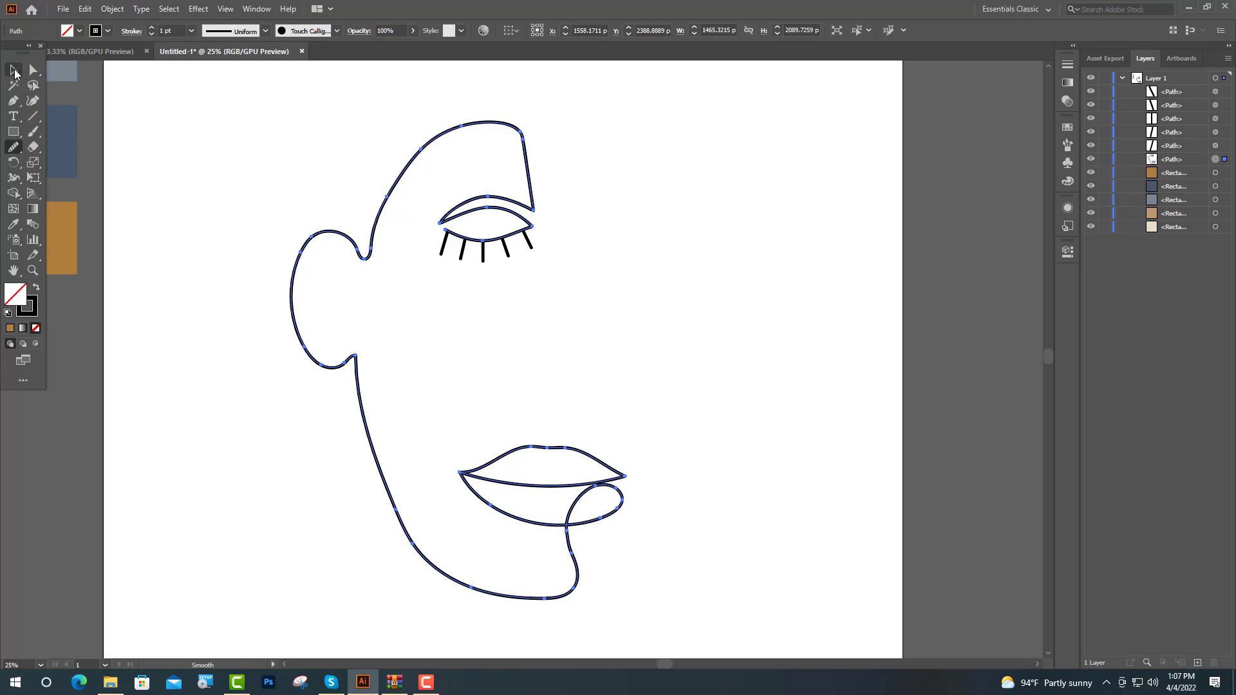
# - Lower the middle anchor of the upper lip slightly to restore the cupid's bow dip, then deselect the outline
pyautogui.click(13, 69)
pyautogui.click(34, 69)
pyautogui.scroll(2, 618, 556)
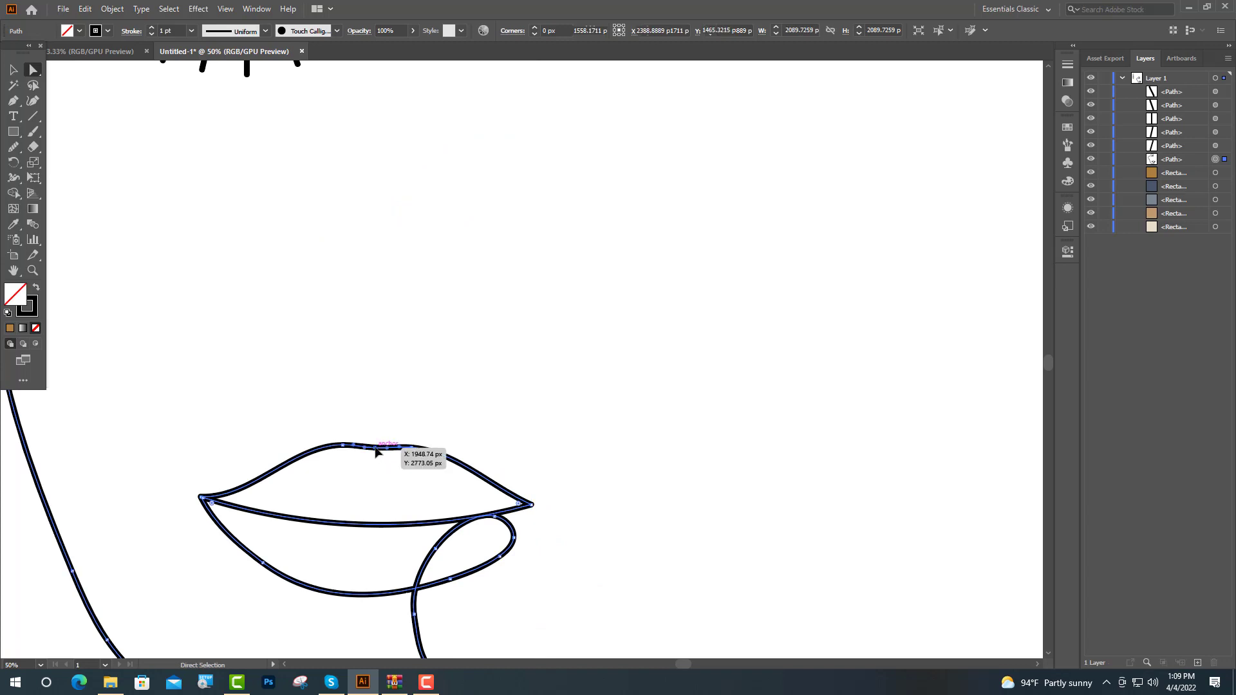
pyautogui.click(376, 448)
pyautogui.moveTo(375, 448); pyautogui.dragTo(373, 450)
pyautogui.click(13, 70)
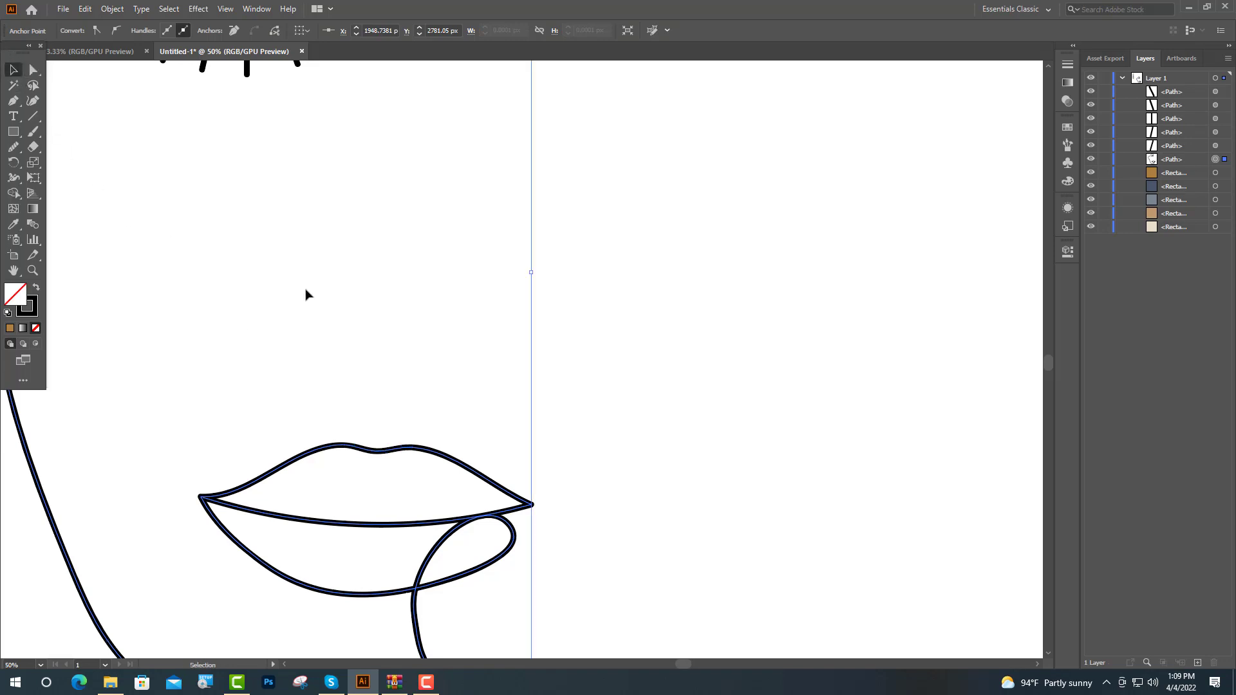
pyautogui.click(572, 381)
pyautogui.scroll(-3, 570, 367)
pyautogui.scroll(2, 571, 372)
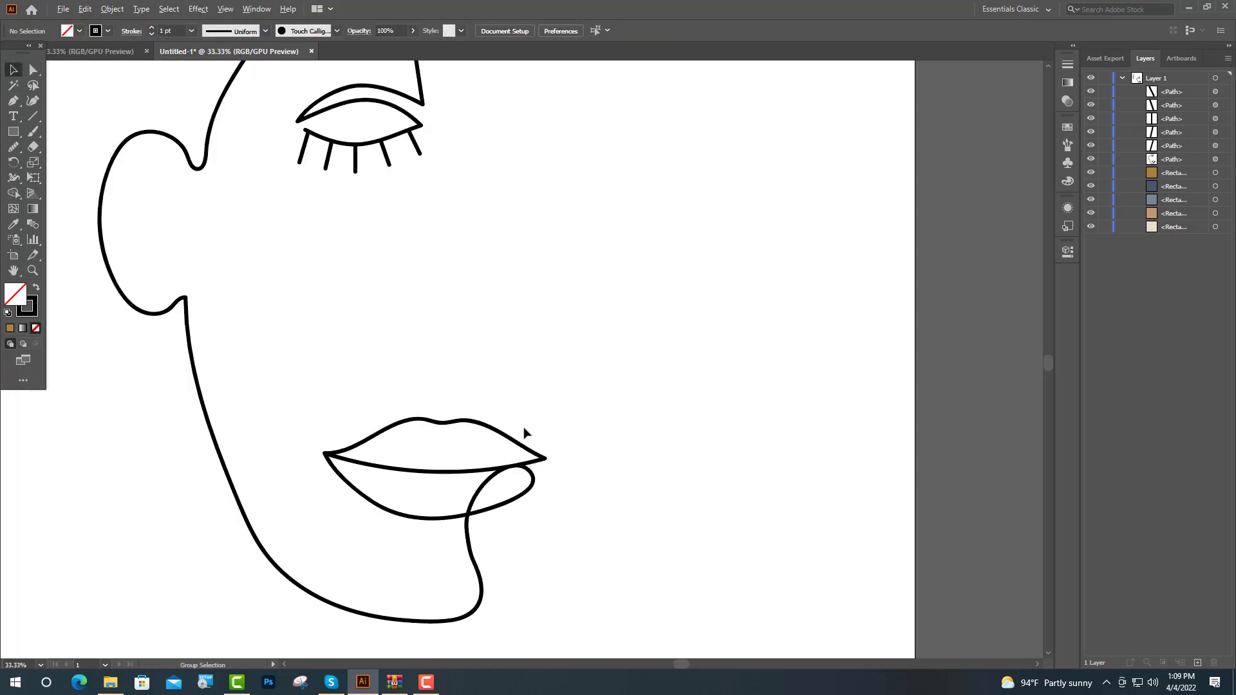
# - Paint one continuous Paintbrush line from the nostrils up the nose bridge, across the second brow and around the second eye
pyautogui.scroll(5, 524, 430)
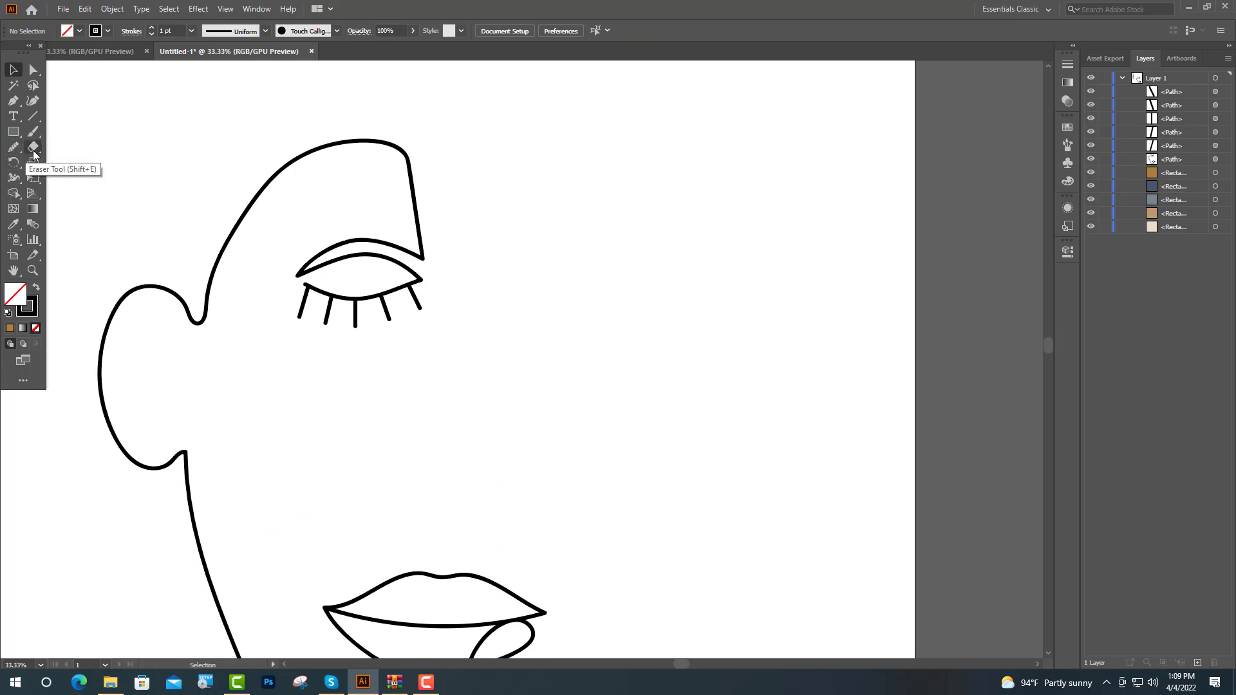
pyautogui.click(32, 132)
pyautogui.scroll(1, 464, 519)
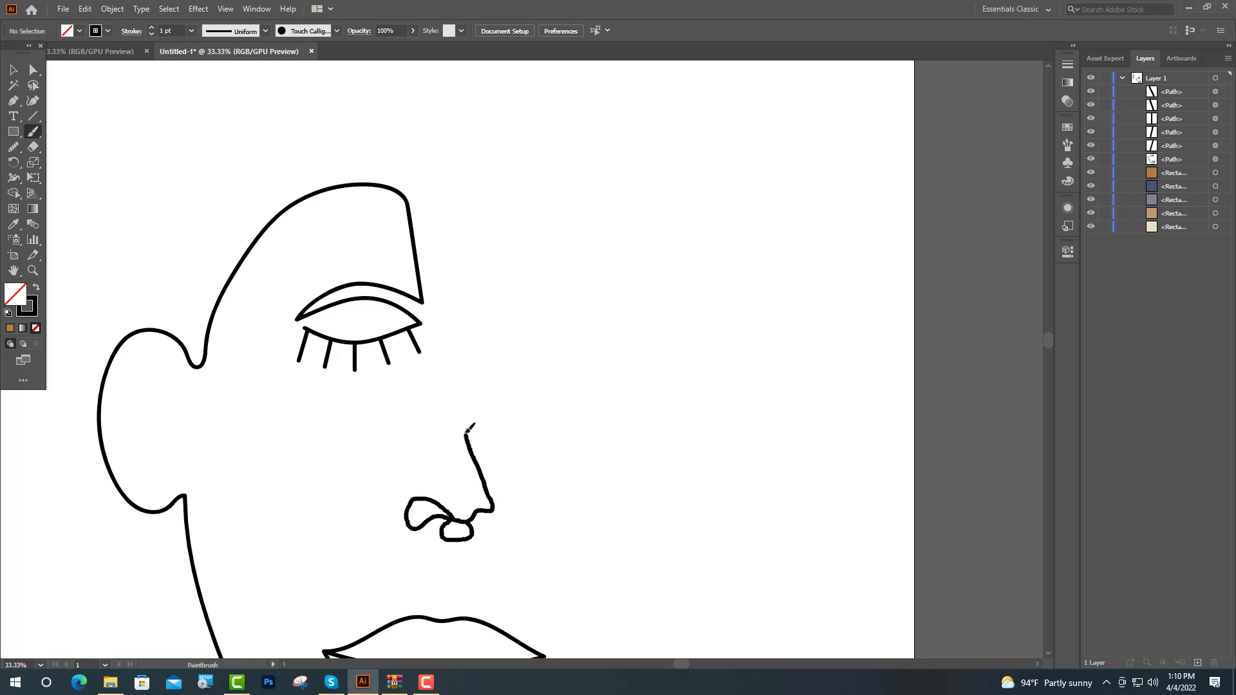
pyautogui.moveTo(465, 434); pyautogui.dragTo(466, 268)
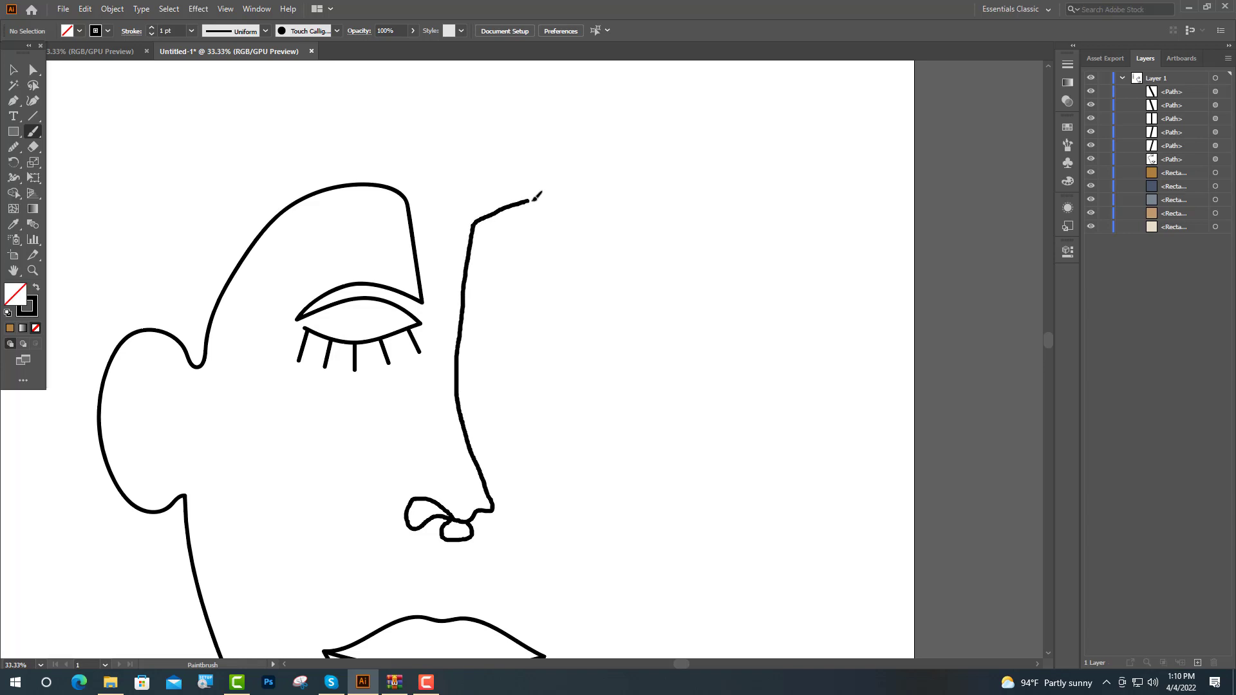
pyautogui.moveTo(532, 200)
pyautogui.mouseDown()
pyautogui.moveTo(601, 188)
pyautogui.moveTo(621, 208)
pyautogui.moveTo(623, 278)
pyautogui.mouseUp()
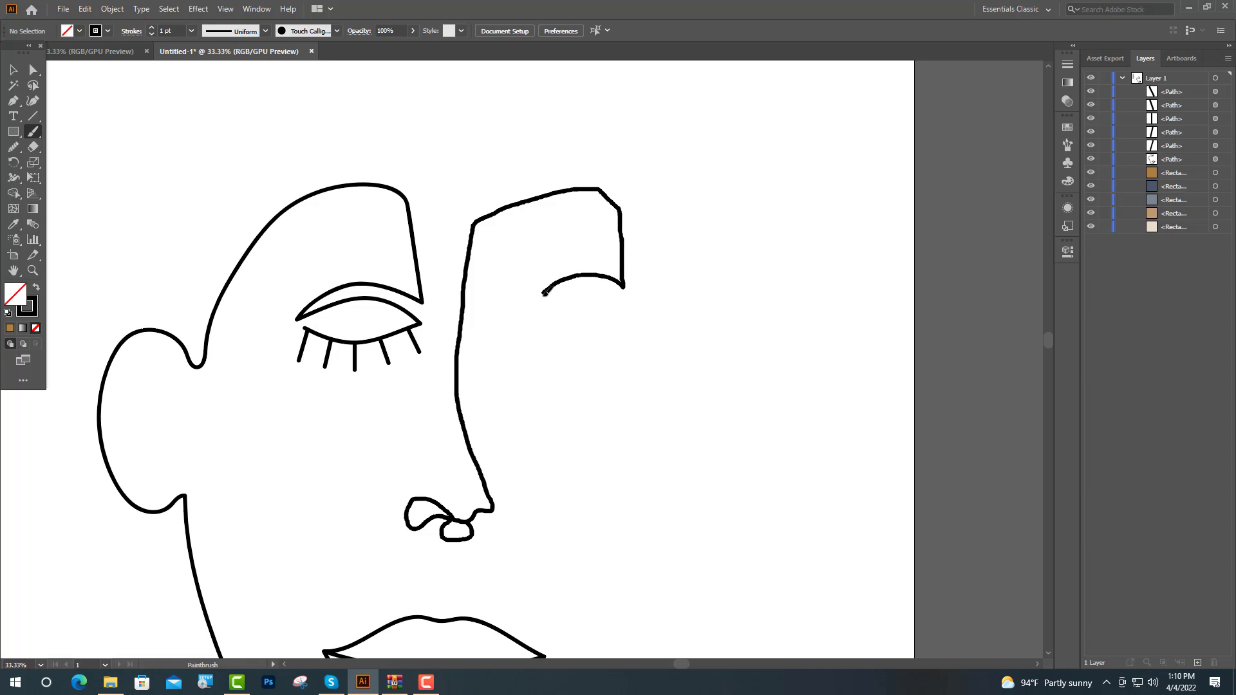
pyautogui.moveTo(544, 292)
pyautogui.mouseDown()
pyautogui.moveTo(590, 311)
pyautogui.moveTo(623, 297)
pyautogui.mouseUp()
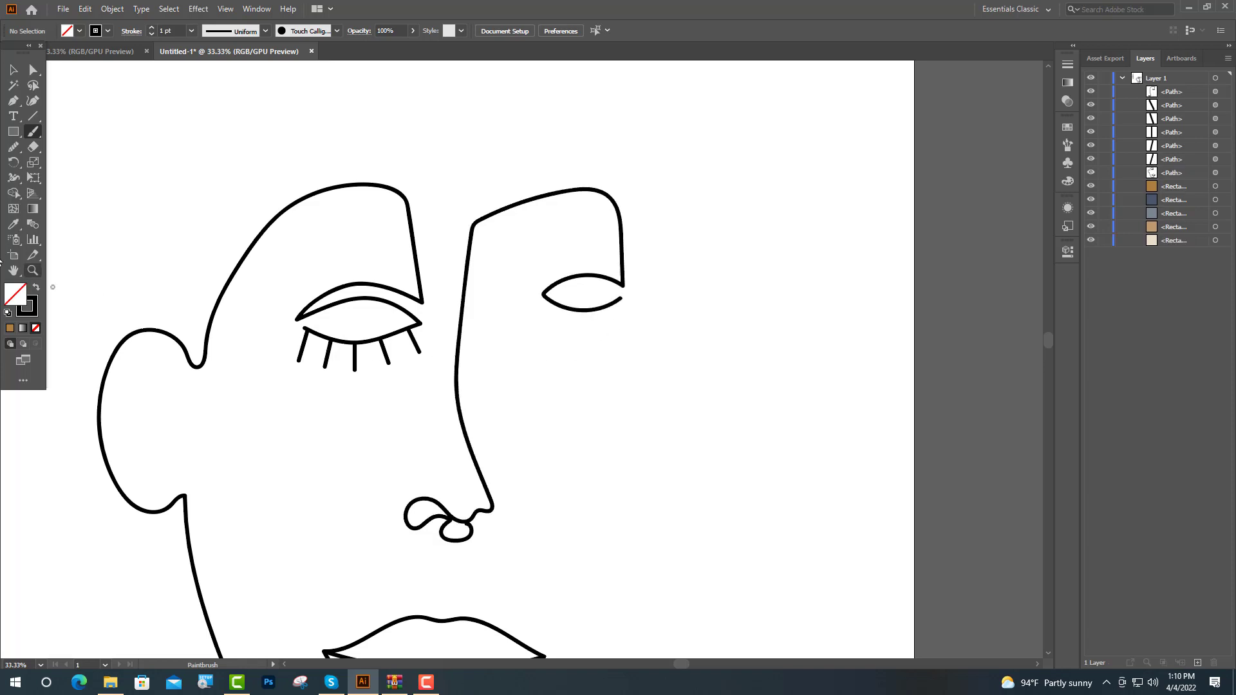
# - Move the second eye's outer upper corner anchor slightly down toward the lower lid's open end
pyautogui.click(12, 70)
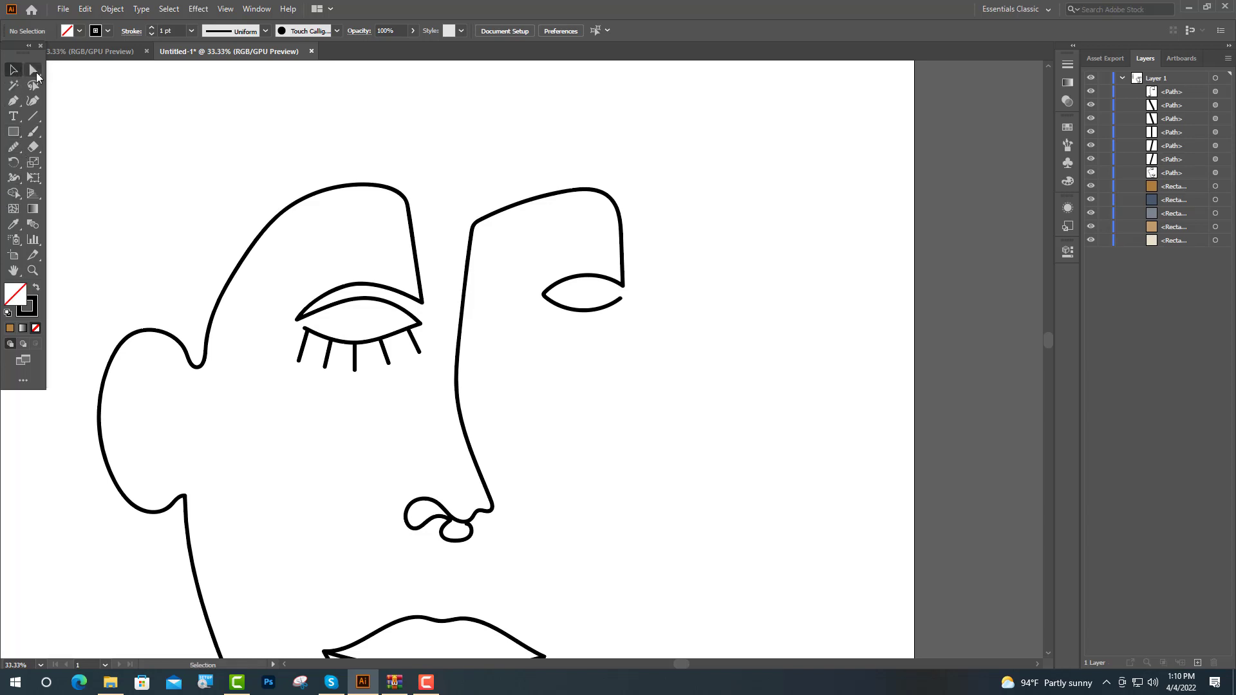
pyautogui.click(33, 69)
pyautogui.scroll(4, 642, 290)
pyautogui.scroll(1, 598, 277)
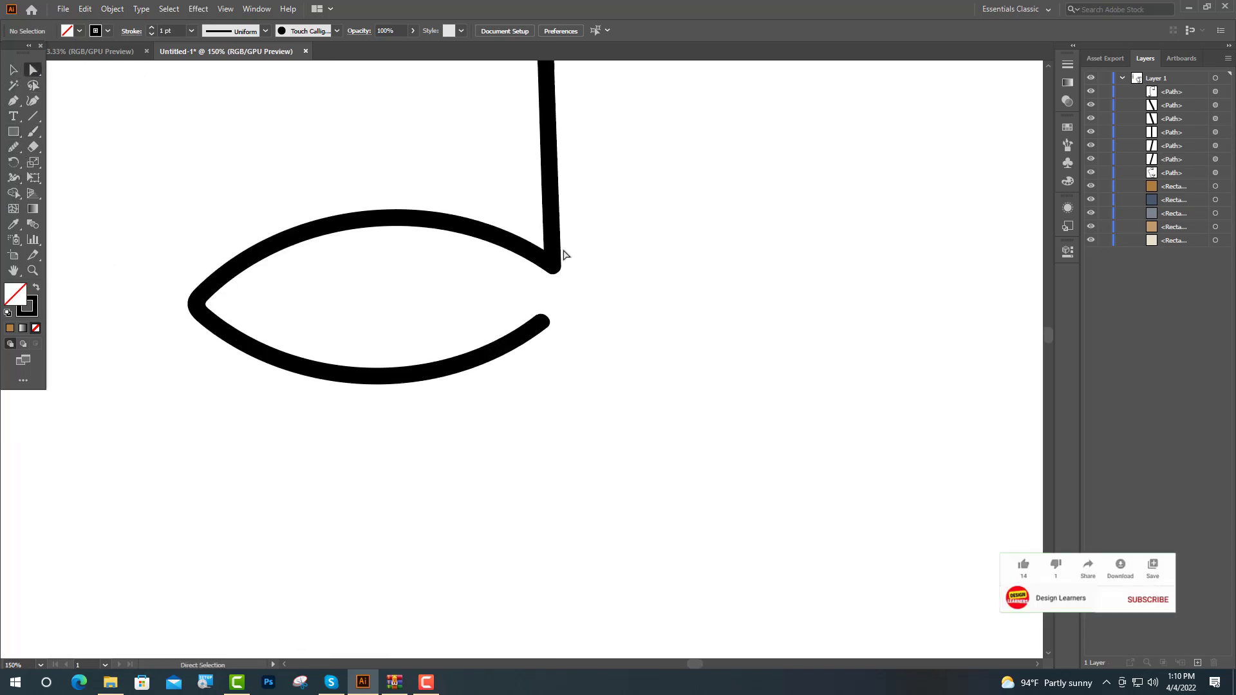
pyautogui.moveTo(555, 269); pyautogui.dragTo(559, 291)
pyautogui.scroll(-3, 558, 293)
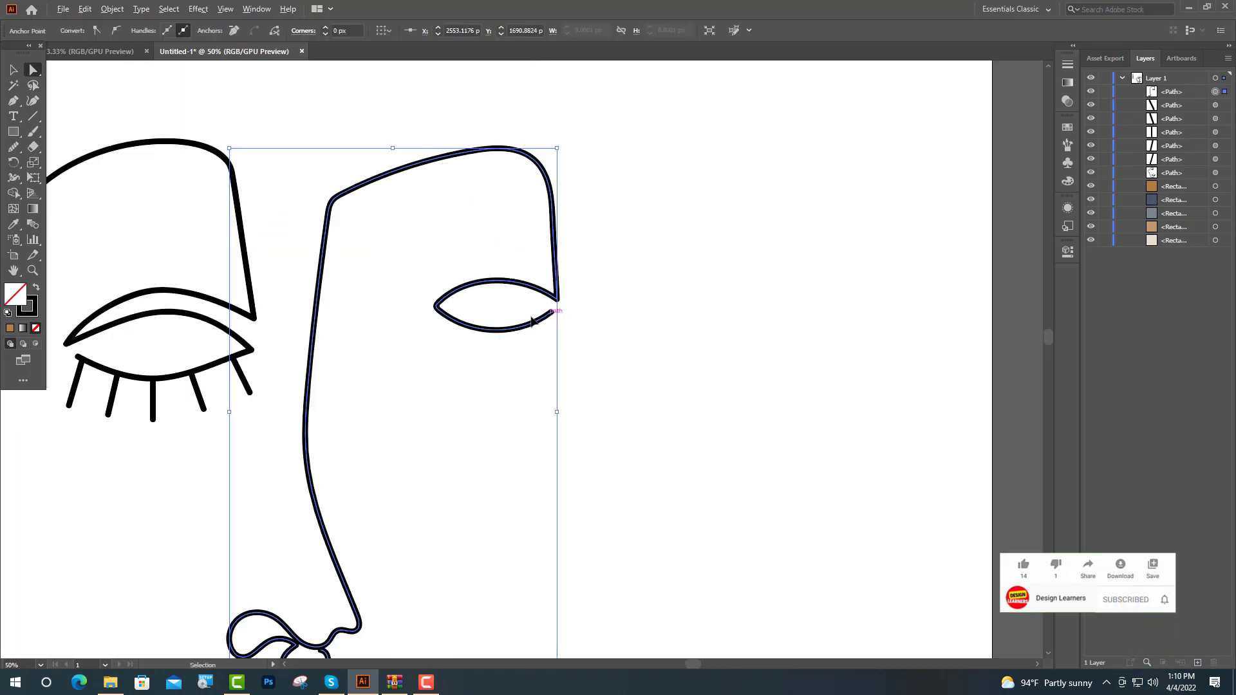
# - Reshape the second eye's inner corner into a sharper point by adjusting its anchors, then deselect the line
pyautogui.scroll(2, 437, 322)
pyautogui.moveTo(450, 294); pyautogui.dragTo(454, 325)
pyautogui.click(453, 290)
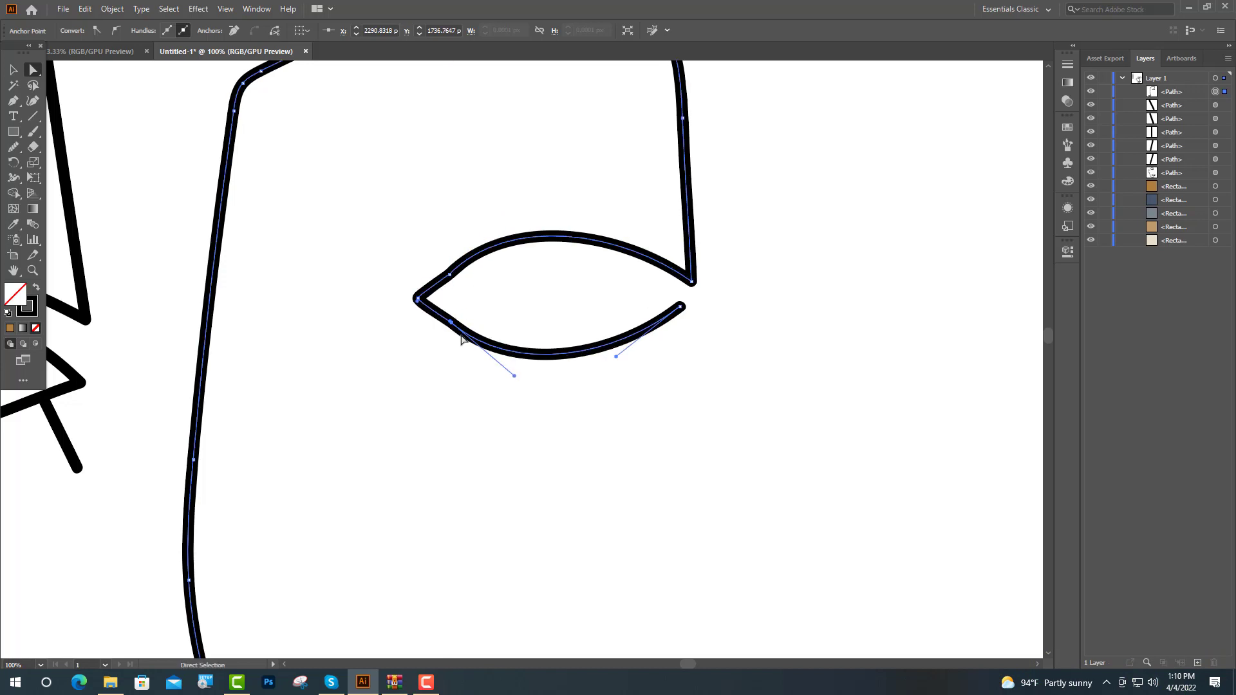
pyautogui.press('v')
pyautogui.scroll(-4, 490, 358)
pyautogui.scroll(2, 449, 351)
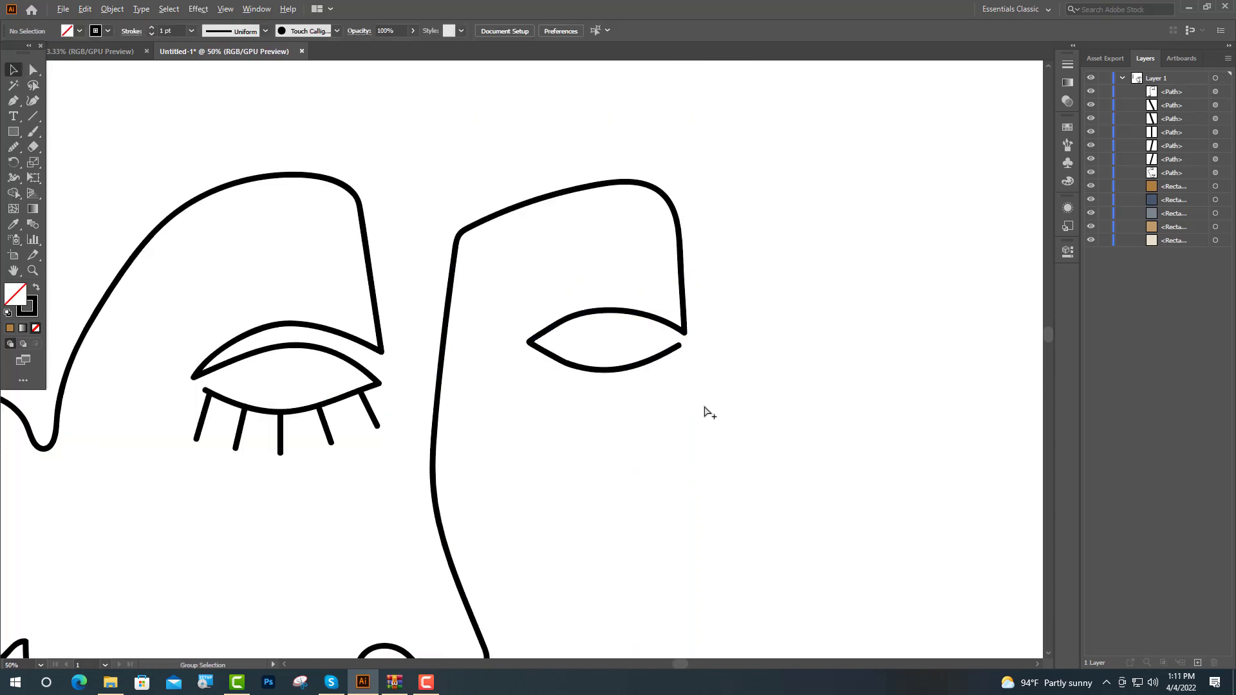
# - Draw five separate straight lashes fanning downward from the second eye's lower lid with the Pen tool
pyautogui.click(13, 100)
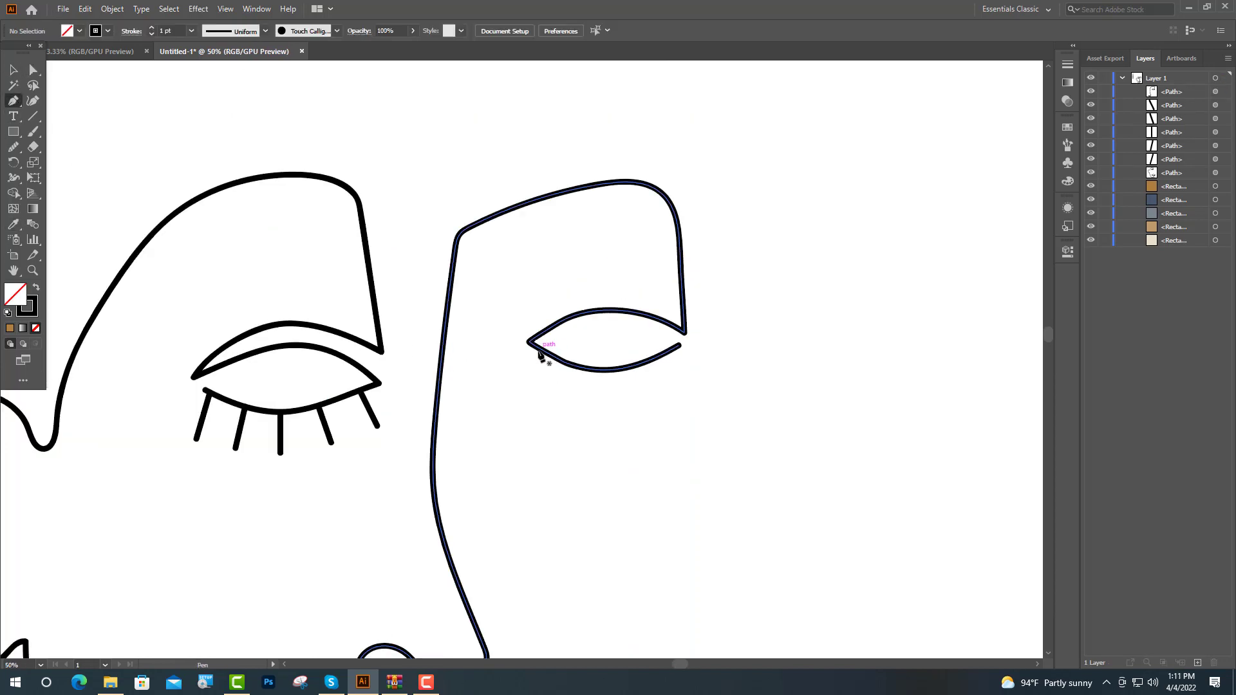
pyautogui.click(539, 349)
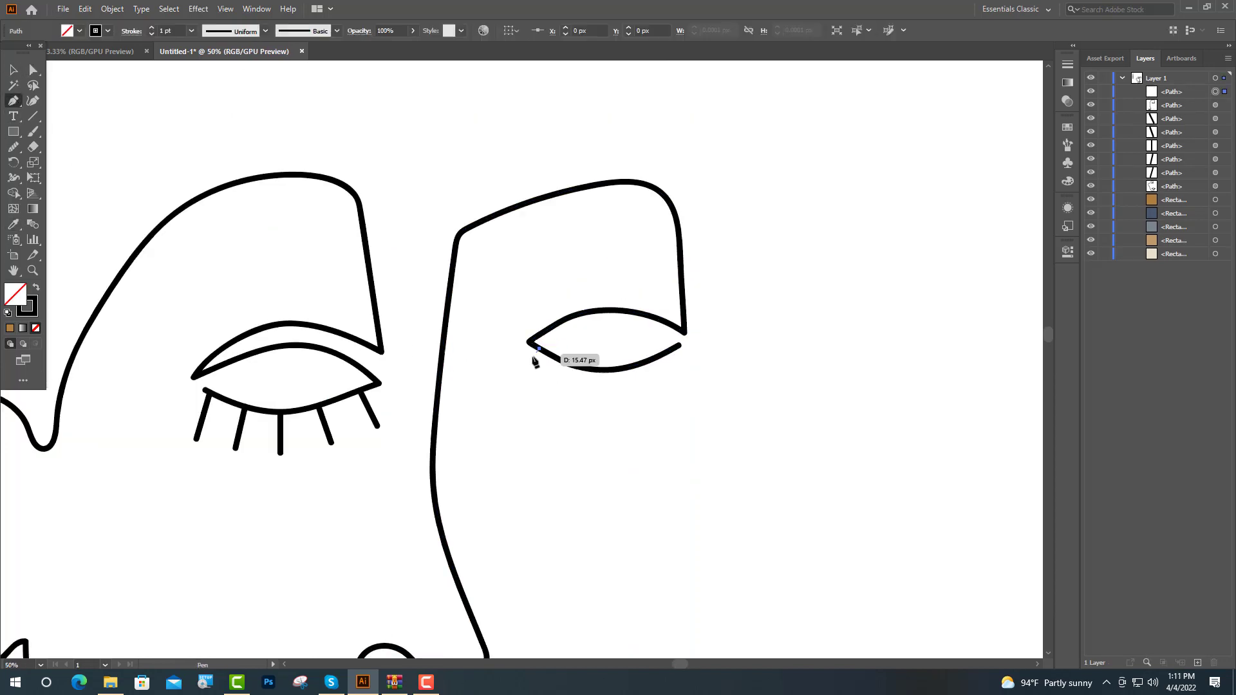
pyautogui.click(528, 392)
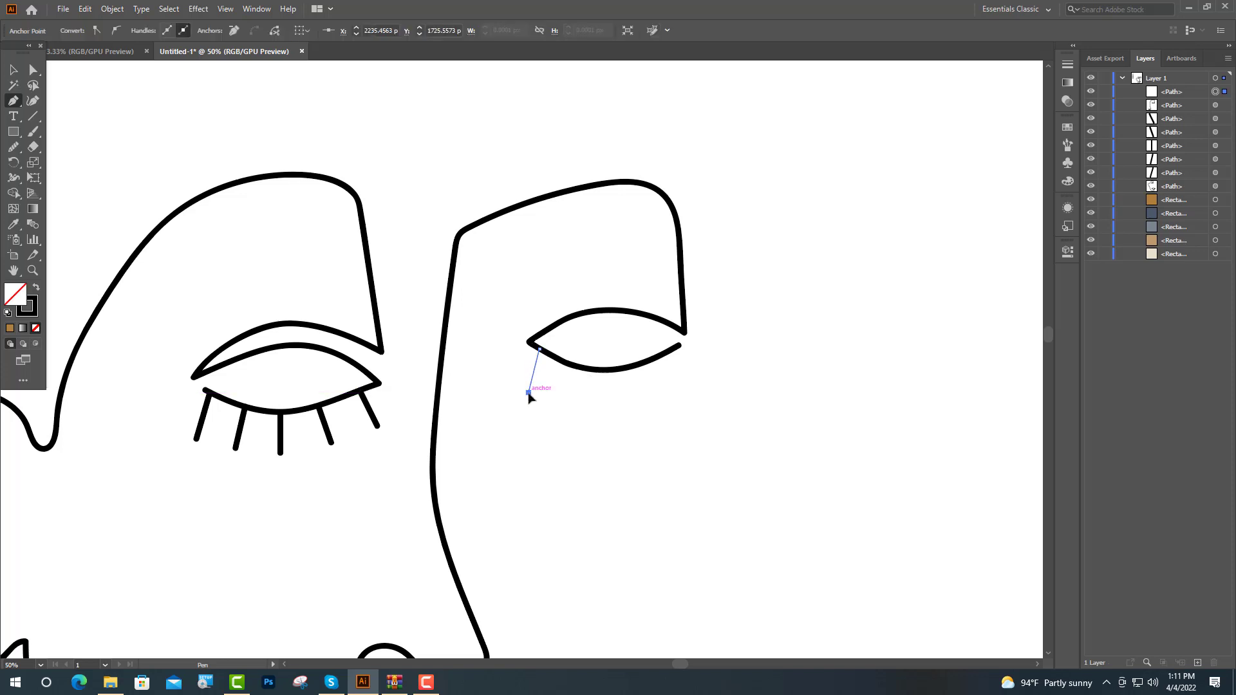
pyautogui.click(570, 365)
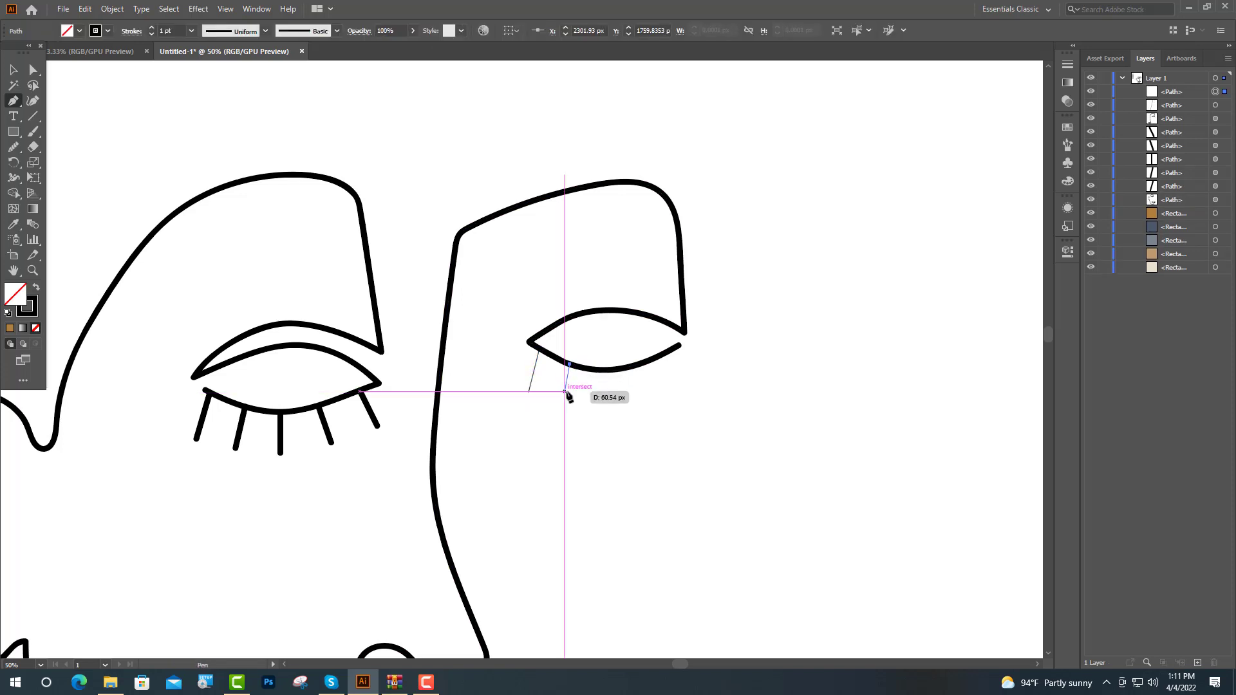
pyautogui.click(565, 400)
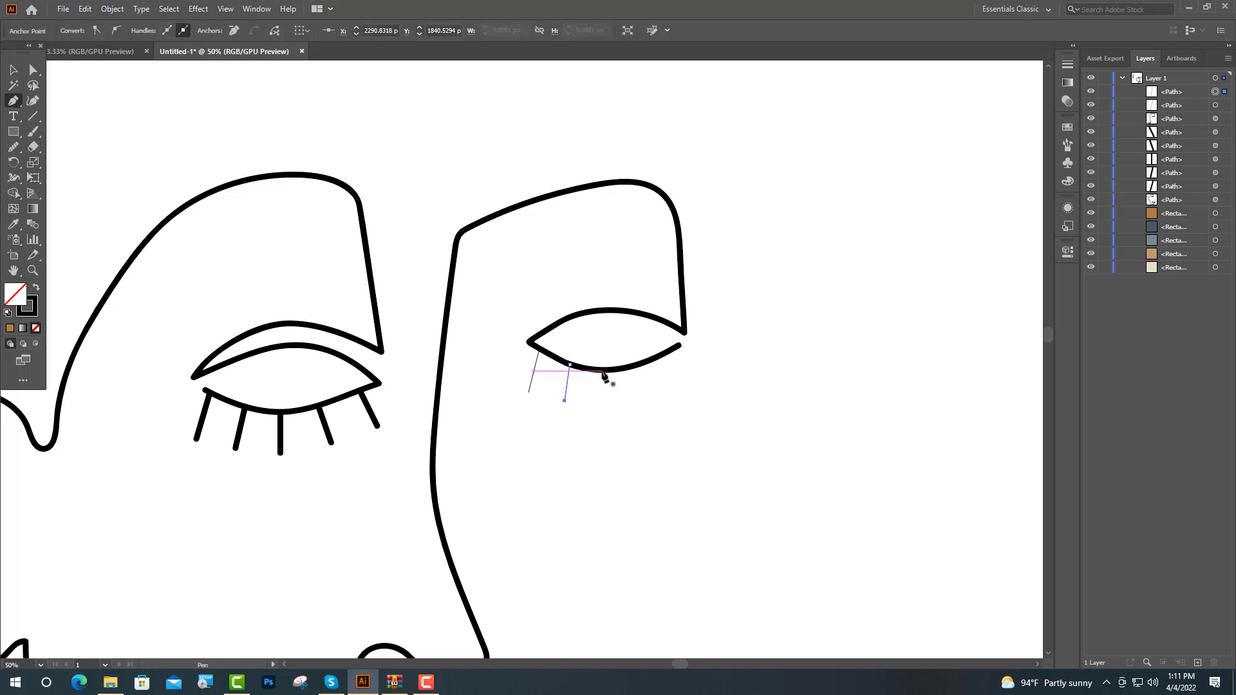
pyautogui.click(601, 371)
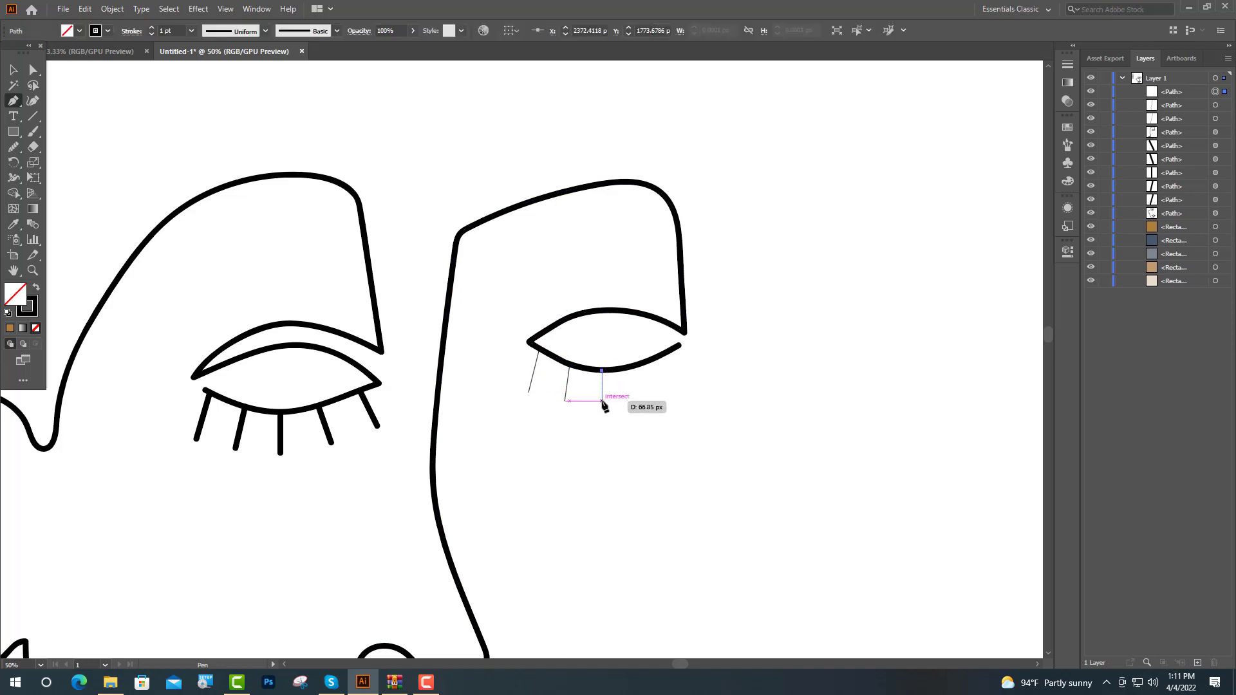
pyautogui.click(602, 400)
pyautogui.click(631, 366)
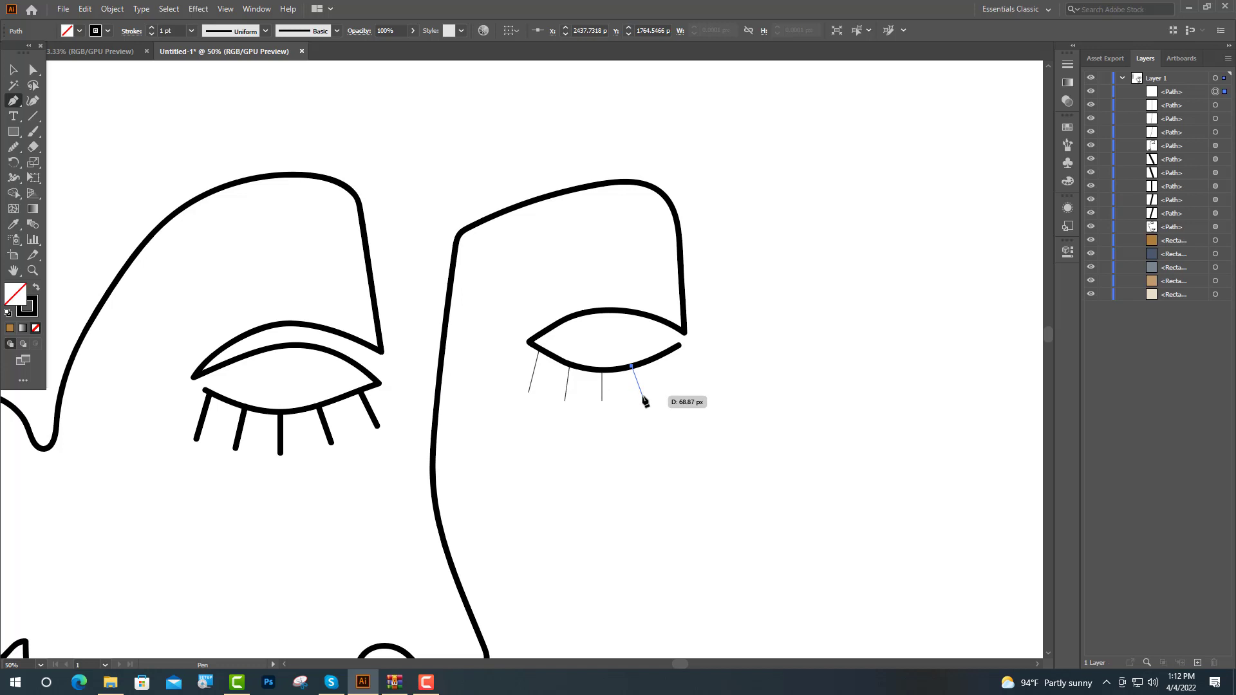
pyautogui.click(643, 396)
pyautogui.click(665, 353)
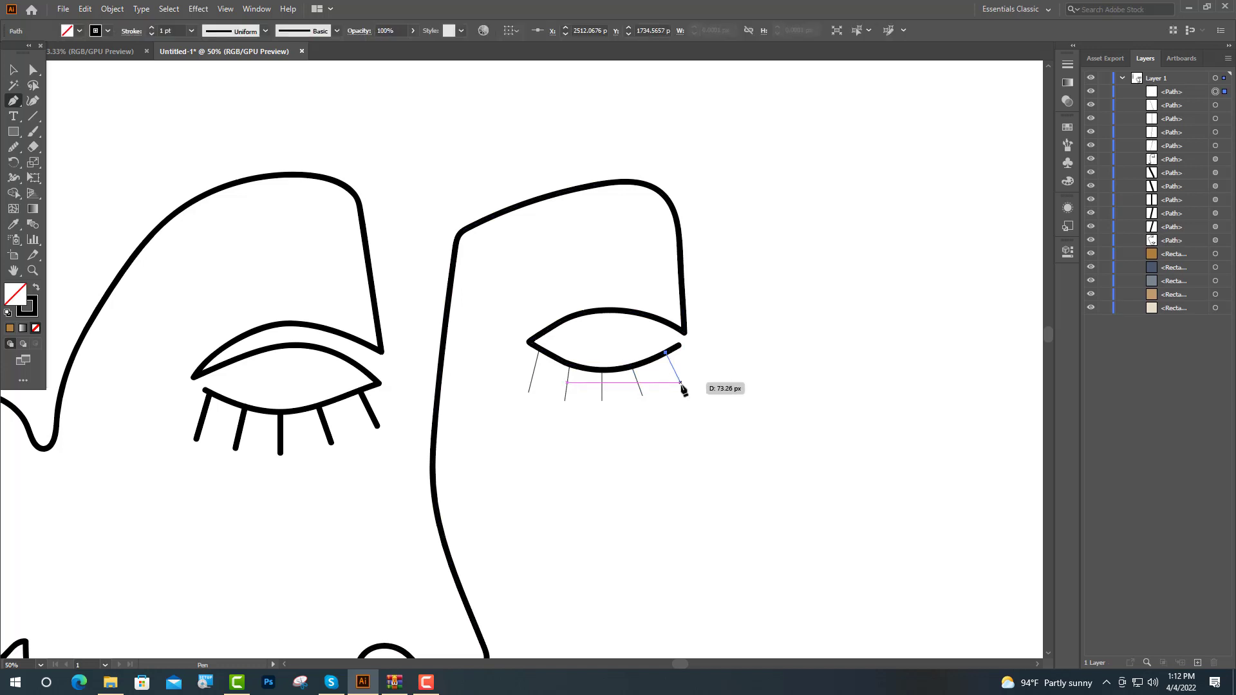
pyautogui.click(680, 383)
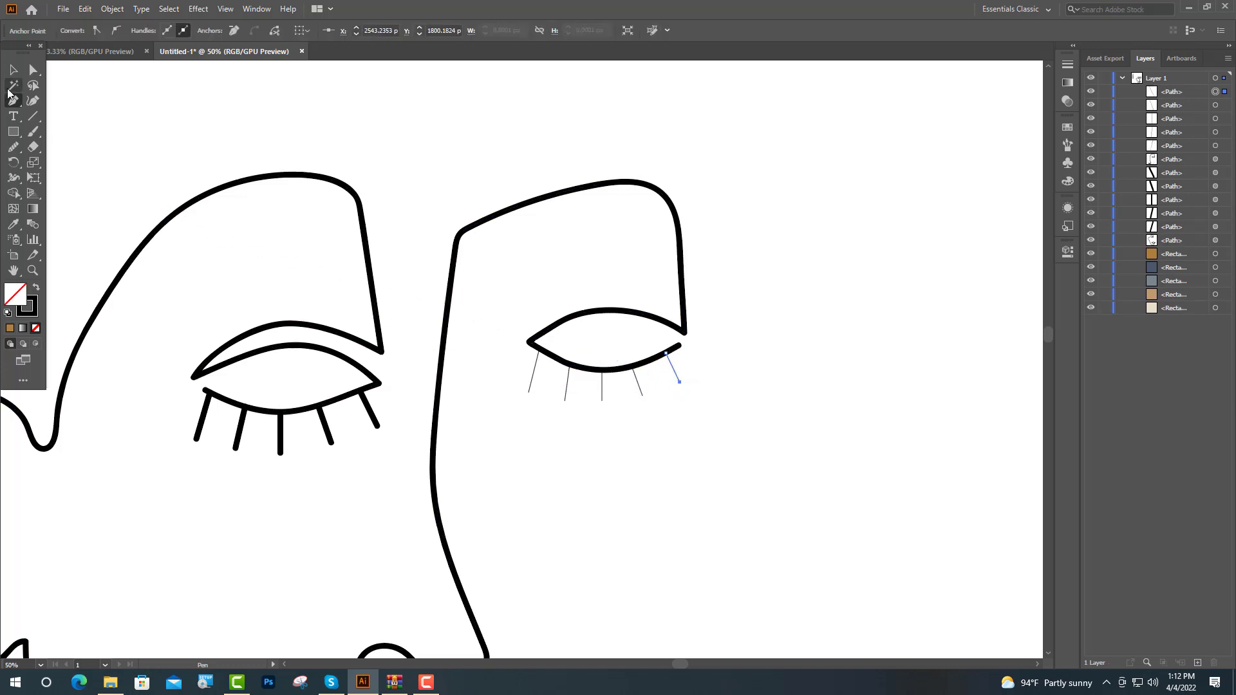
# - Select the second eye's five thin lashes, apply the Touch Calligraphic brush to them, and deselect
pyautogui.click(15, 71)
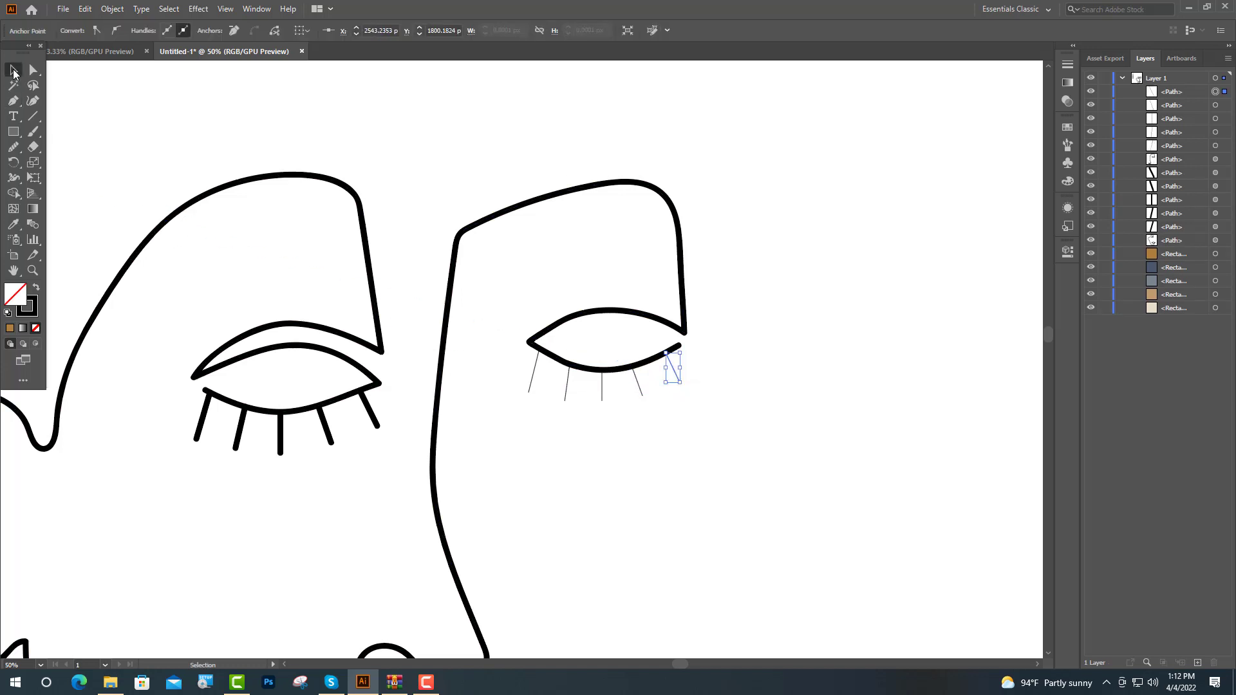
pyautogui.keyDown('shift'); pyautogui.click(637, 387); pyautogui.keyUp('shift')
pyautogui.keyDown('shift'); pyautogui.click(602, 394); pyautogui.keyUp('shift')
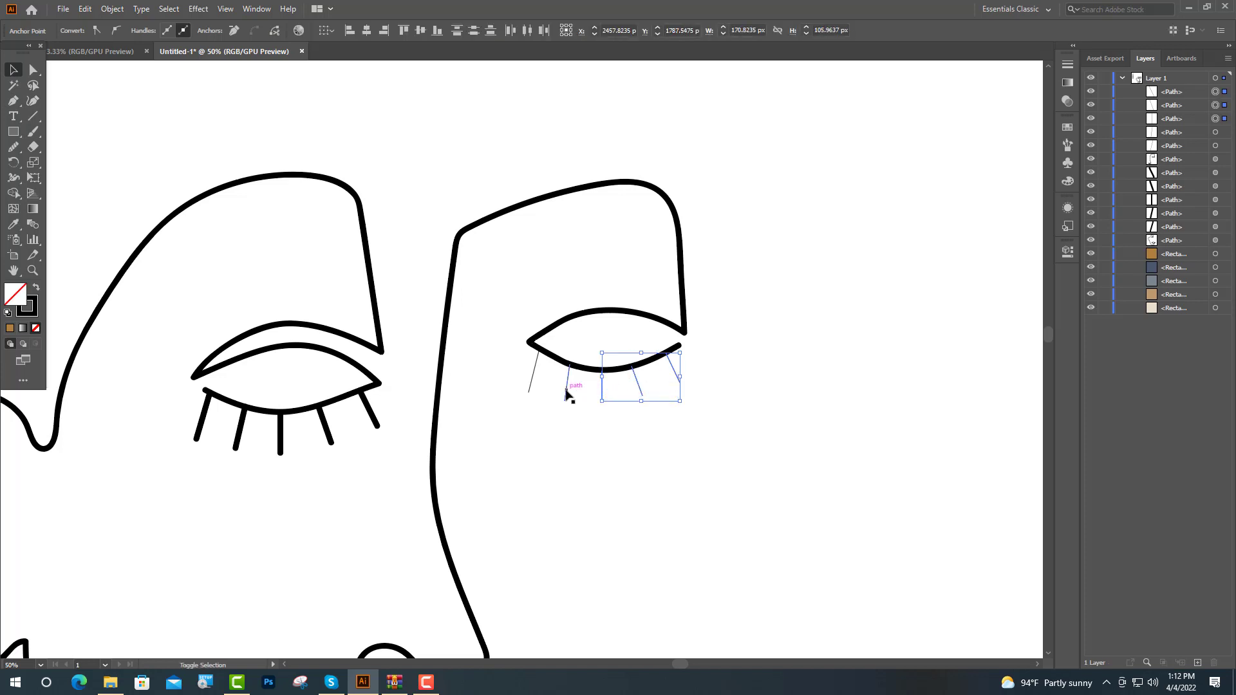
pyautogui.keyDown('shift'); pyautogui.click(566, 391); pyautogui.keyUp('shift')
pyautogui.keyDown('shift'); pyautogui.click(532, 380); pyautogui.keyUp('shift')
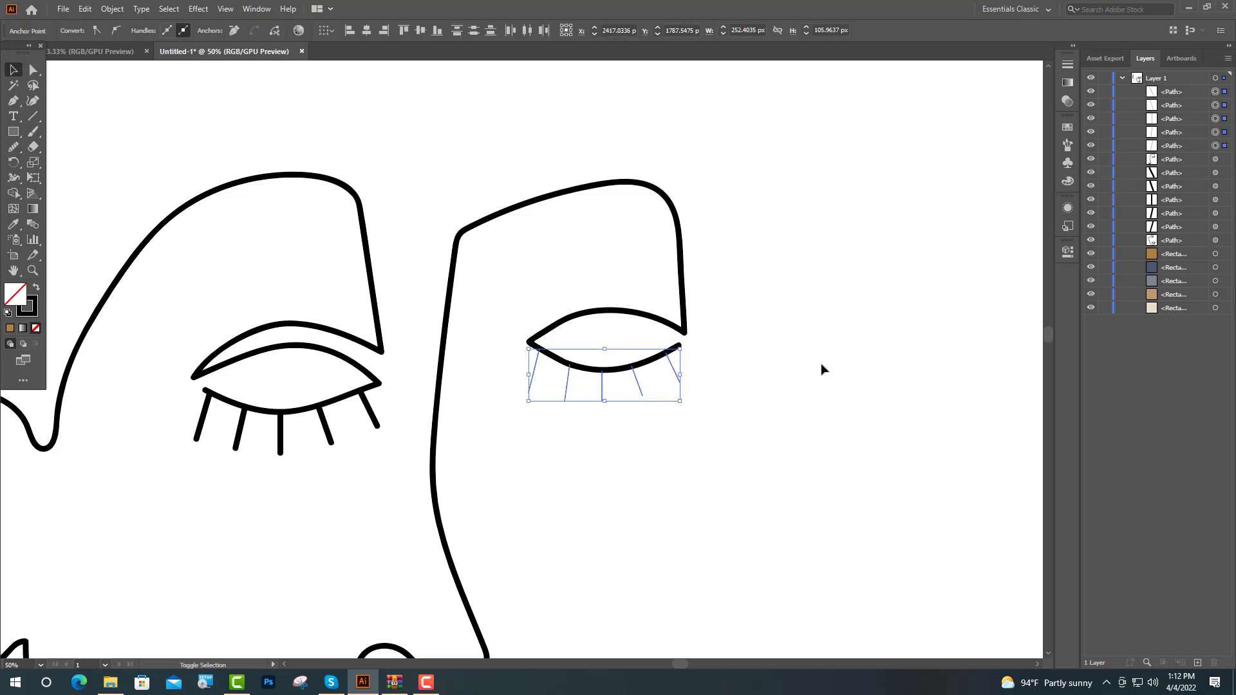
pyautogui.click(1066, 145)
pyautogui.click(978, 144)
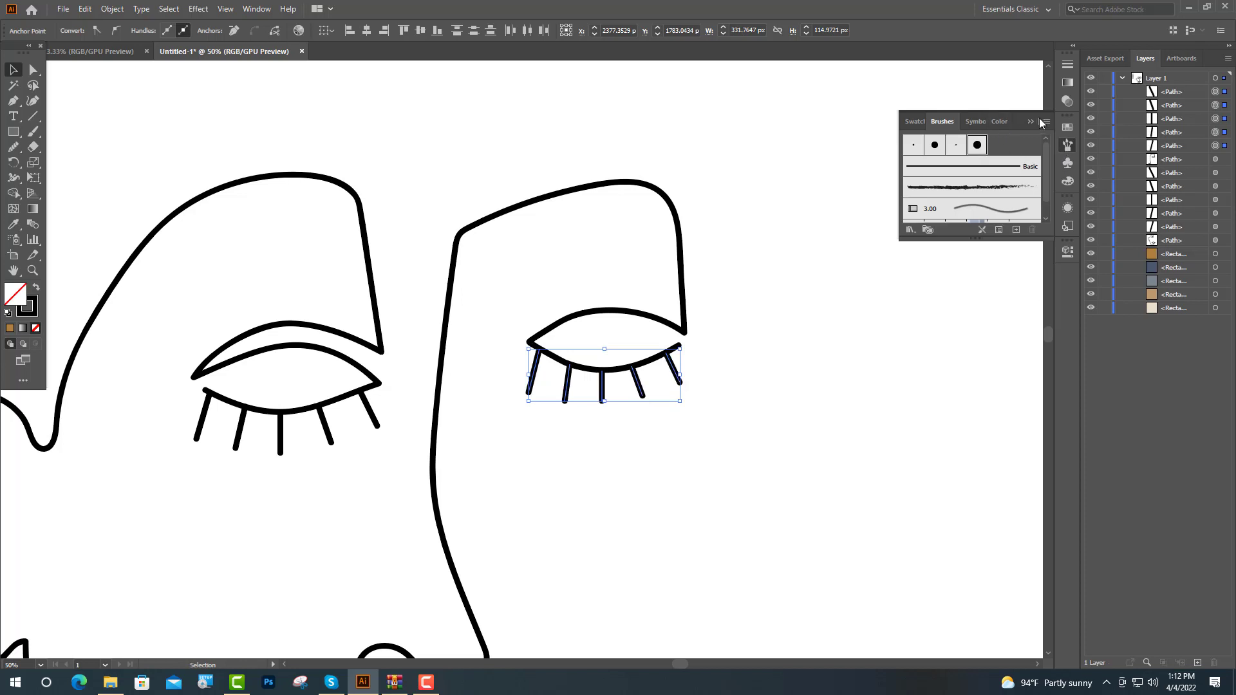
pyautogui.click(1030, 124)
pyautogui.click(833, 358)
# - Paint a curved stroke about 73 px wide and 44 px high under the nose tip, linking it to the nostril line
pyautogui.scroll(-2, 785, 406)
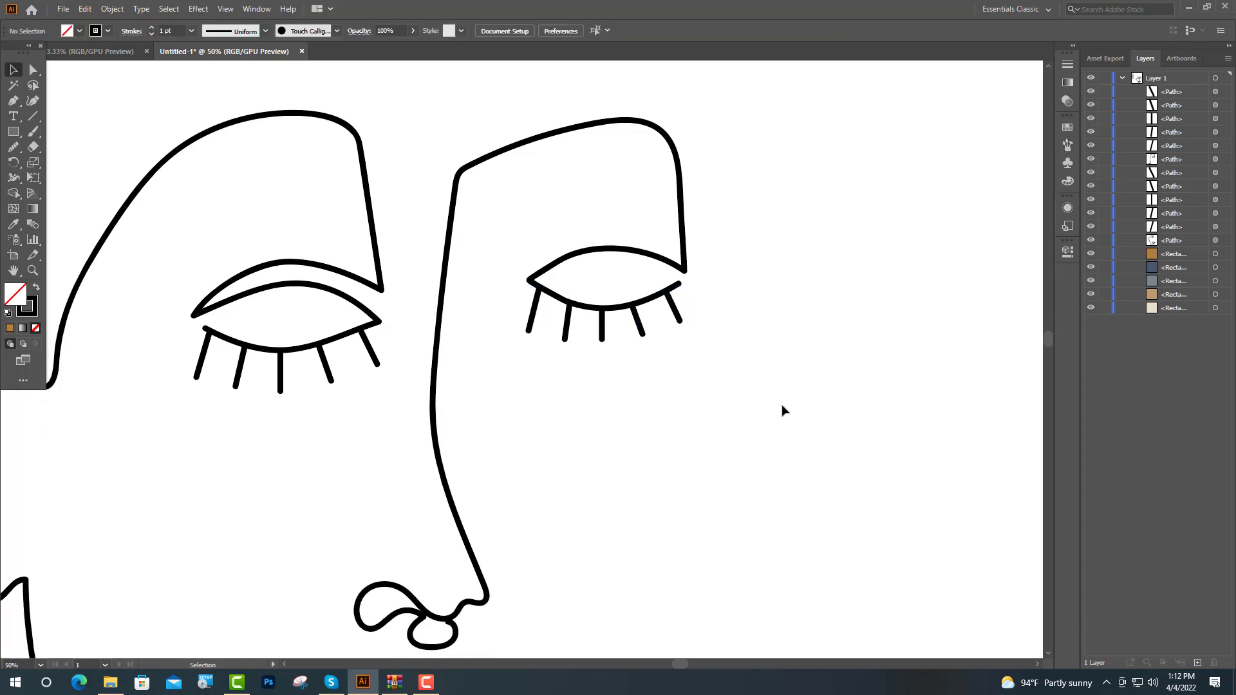
pyautogui.scroll(-3, 776, 415)
pyautogui.scroll(1, 775, 415)
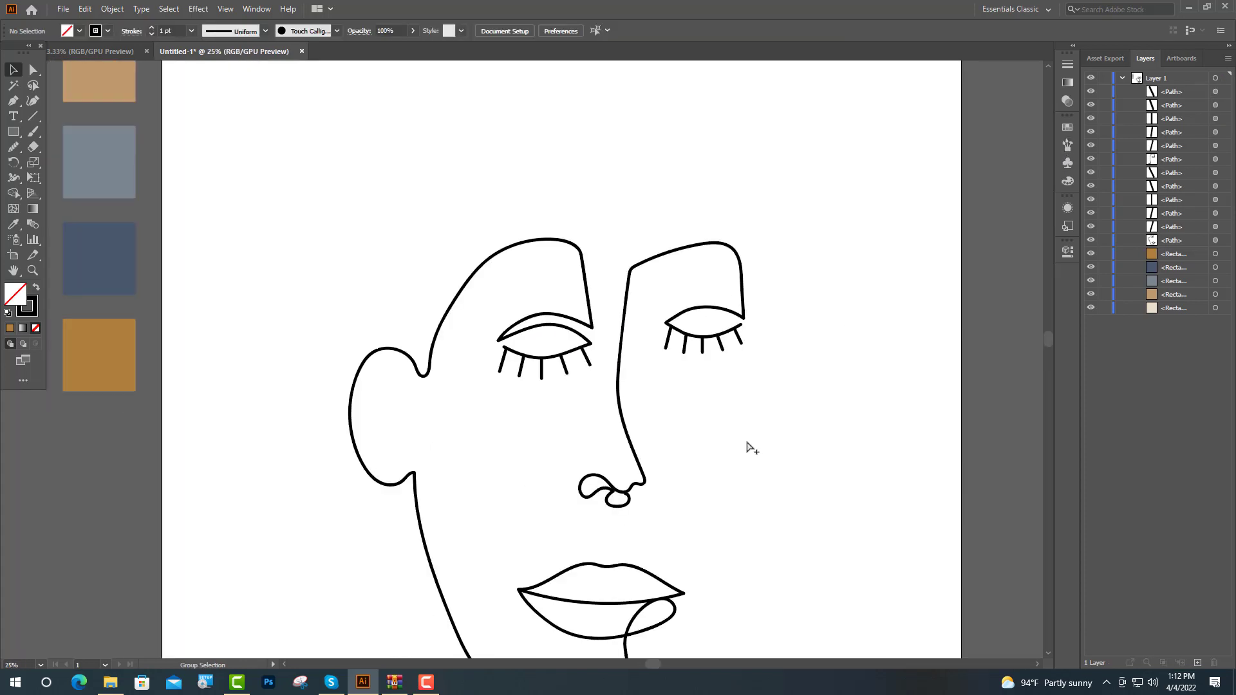
pyautogui.click(30, 131)
pyautogui.scroll(4, 653, 523)
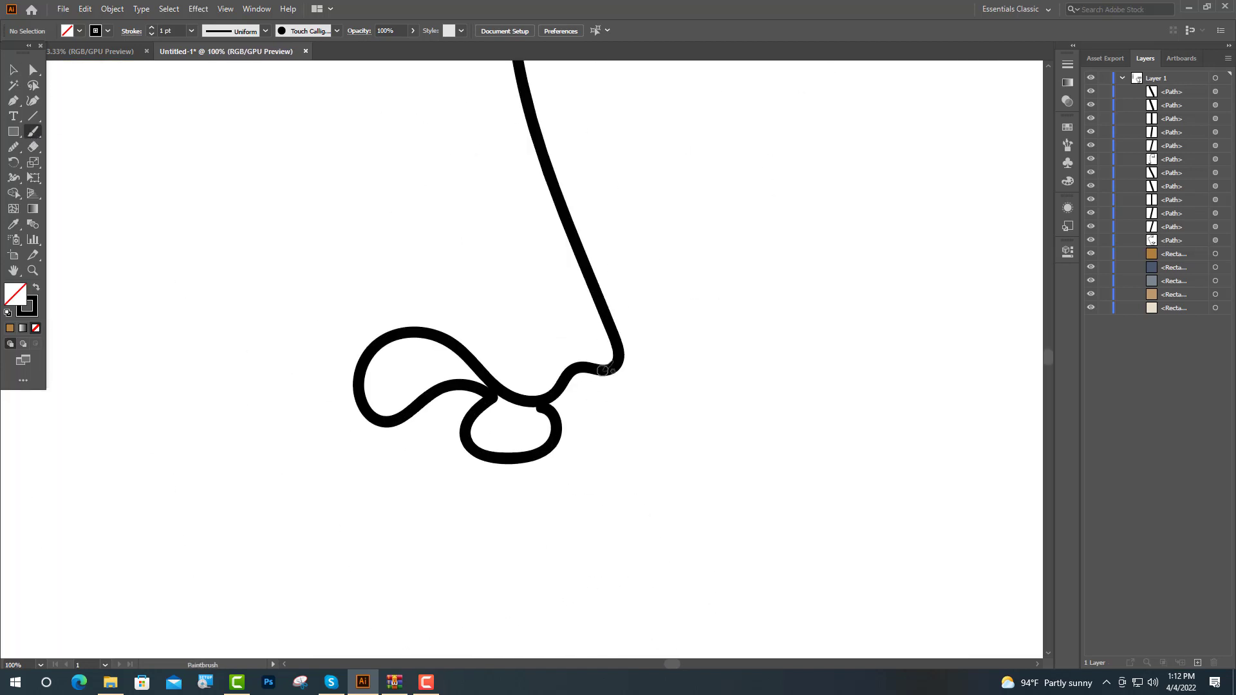
pyautogui.moveTo(606, 376)
pyautogui.mouseDown()
pyautogui.moveTo(594, 405)
pyautogui.moveTo(540, 410)
pyautogui.moveTo(571, 412)
pyautogui.mouseUp()
pyautogui.click(12, 71)
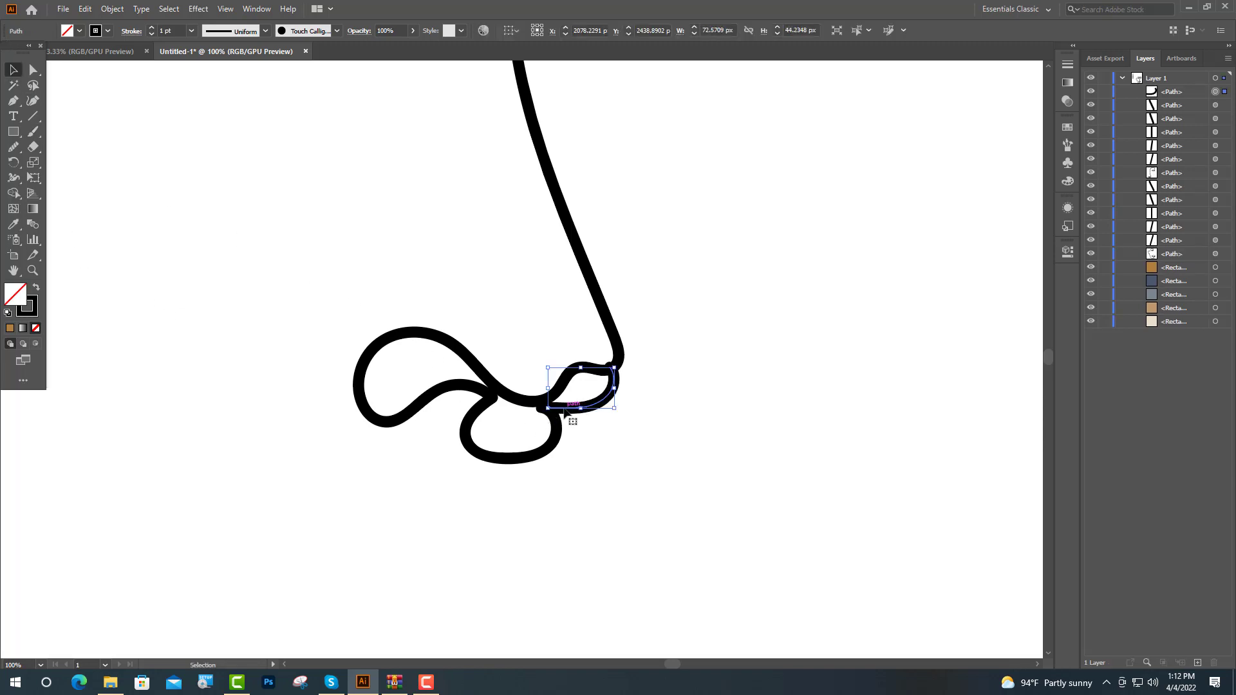
# - Nudge the small curved stroke under the nose tip so it joins the nose outline more closely, then deselect it
pyautogui.click(611, 493)
pyautogui.scroll(-3, 599, 490)
pyautogui.scroll(4, 596, 433)
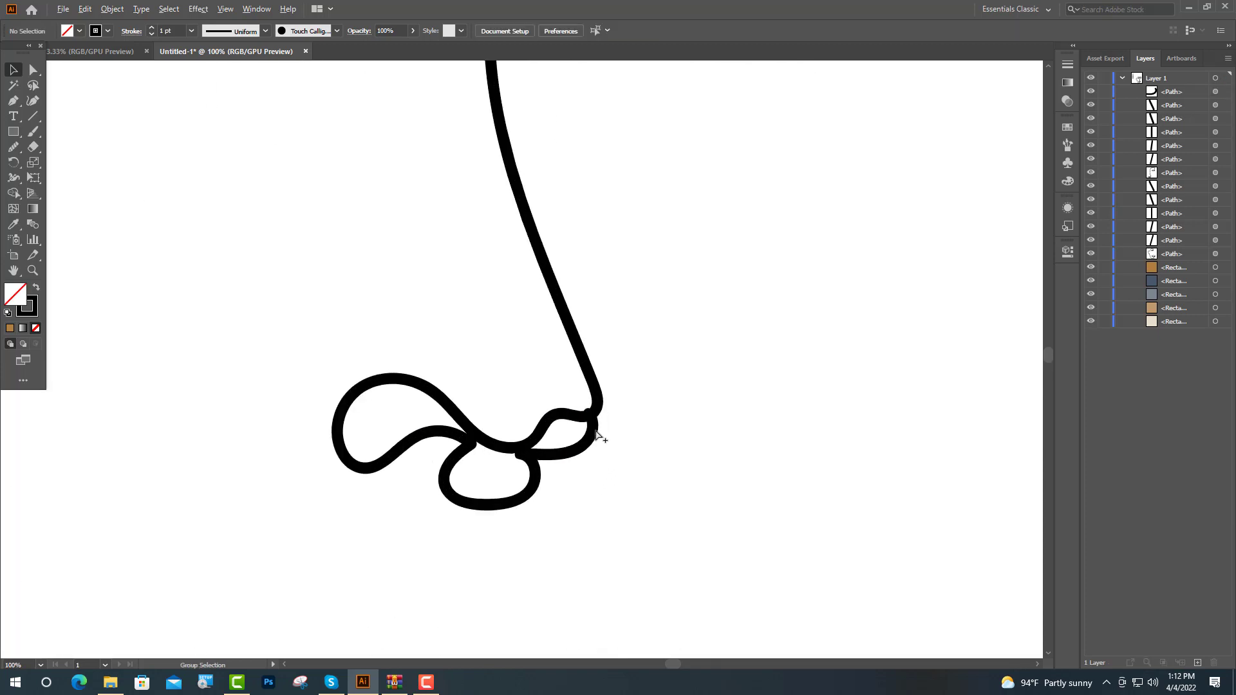
pyautogui.moveTo(564, 456); pyautogui.dragTo(584, 459)
pyautogui.click(665, 484)
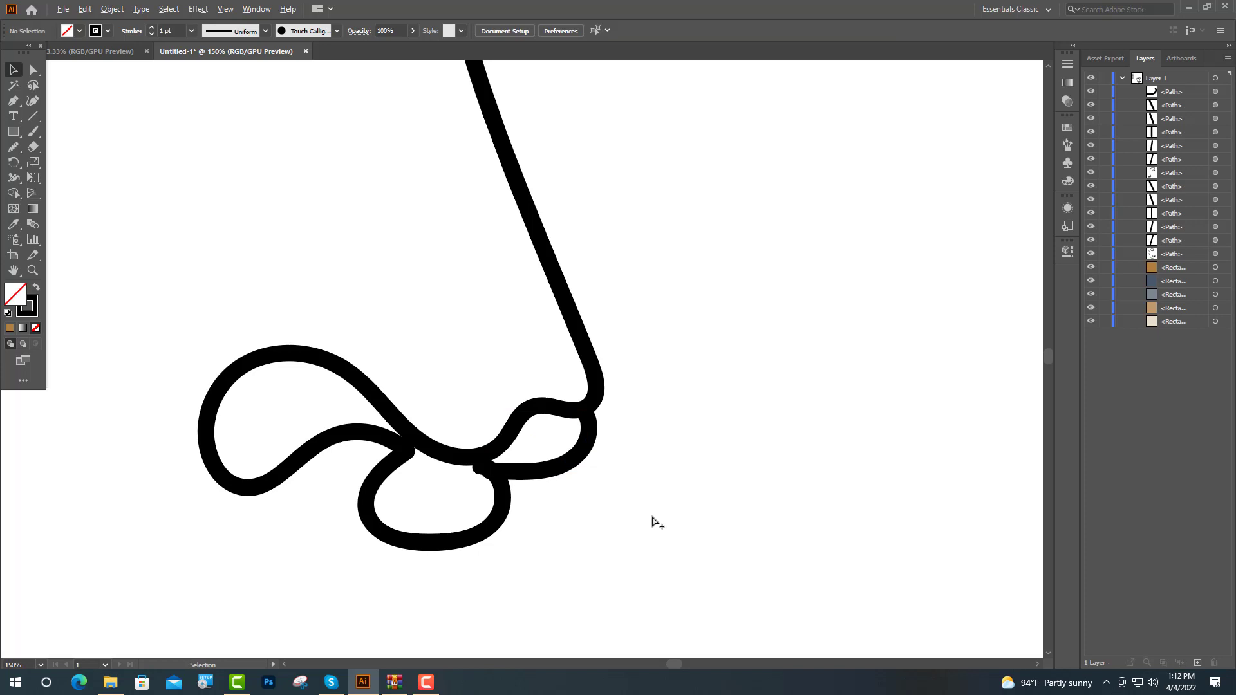
# - Adjust the open end anchor and handle of the nose line so the round nostril loop meets the curve above it
pyautogui.scroll(-3, 654, 519)
pyautogui.scroll(4, 566, 496)
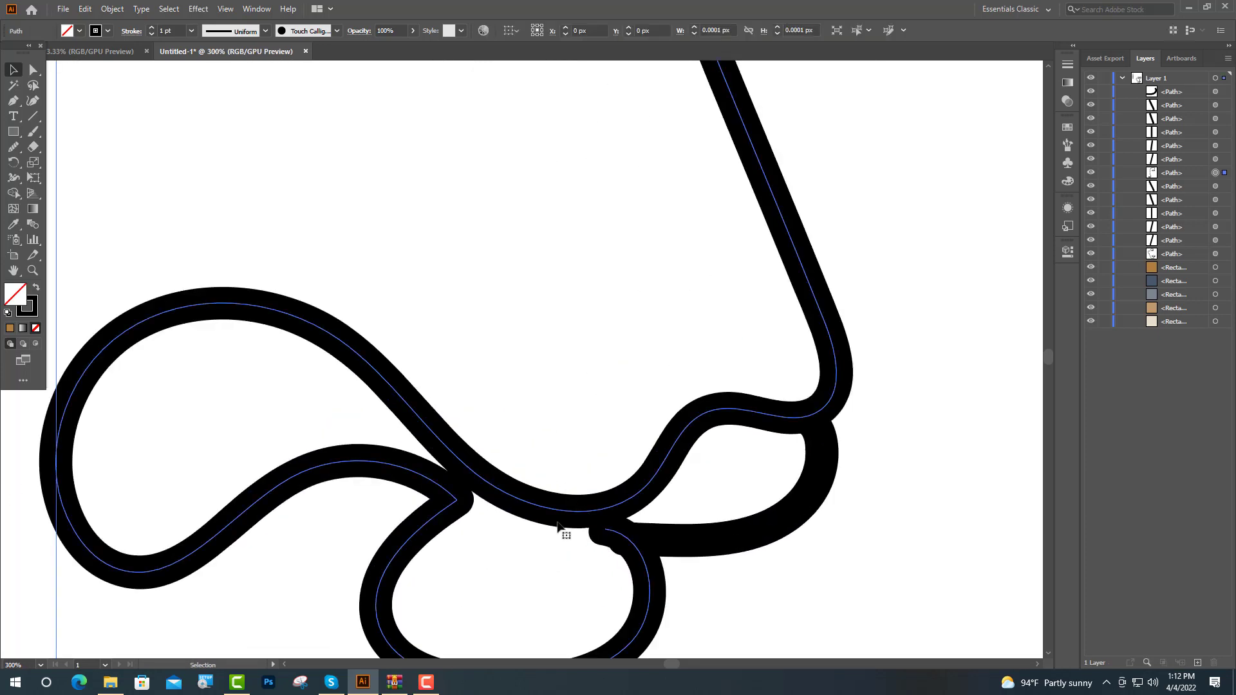
pyautogui.click(33, 69)
pyautogui.click(578, 510)
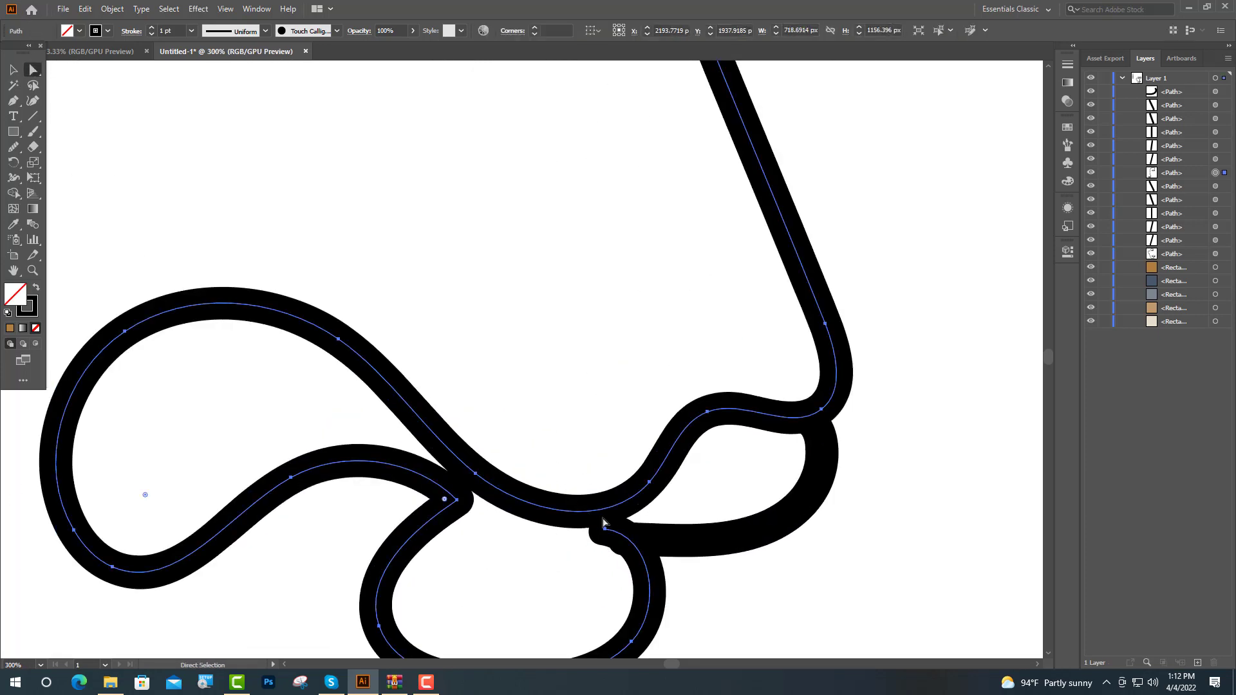
pyautogui.moveTo(602, 521); pyautogui.dragTo(649, 545)
pyautogui.scroll(-1, 648, 549)
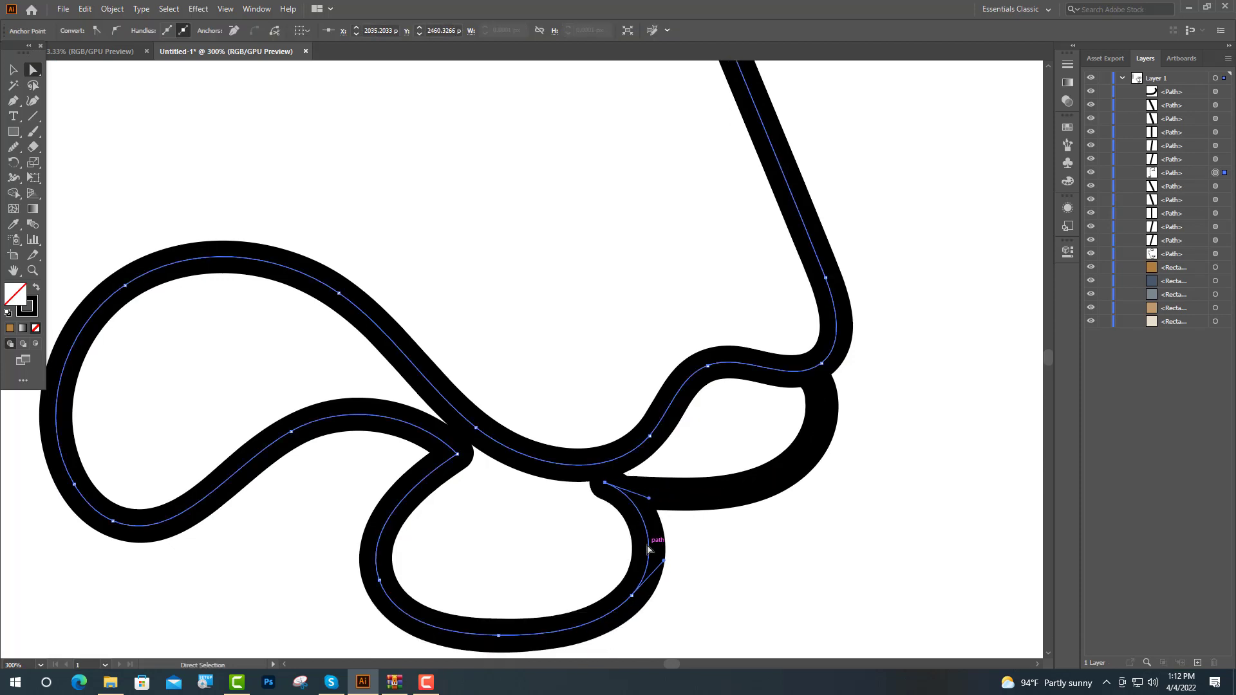
pyautogui.moveTo(649, 497)
pyautogui.mouseDown()
pyautogui.moveTo(603, 490)
pyautogui.moveTo(649, 501)
pyautogui.moveTo(627, 491)
pyautogui.mouseUp()
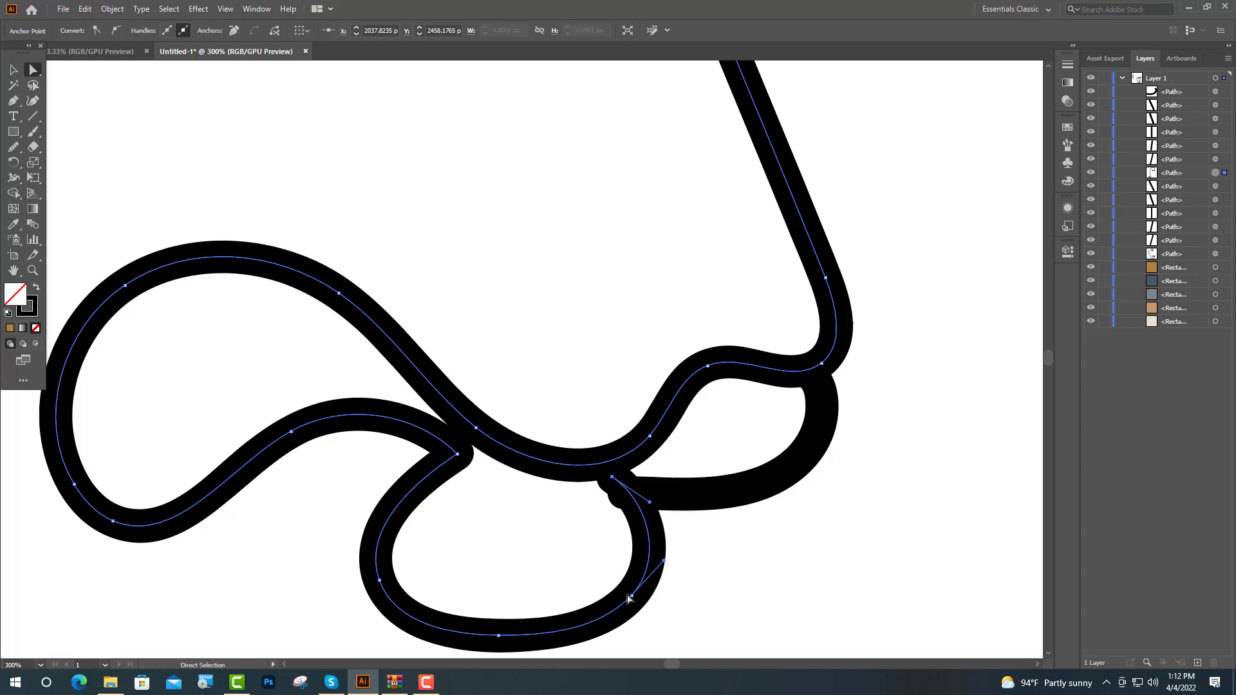
# - Reshape the underside of the round nostril loop into a fuller curve by moving its lower anchors downward
pyautogui.moveTo(629, 599)
pyautogui.mouseDown()
pyautogui.moveTo(647, 591)
pyautogui.moveTo(631, 607)
pyautogui.mouseUp()
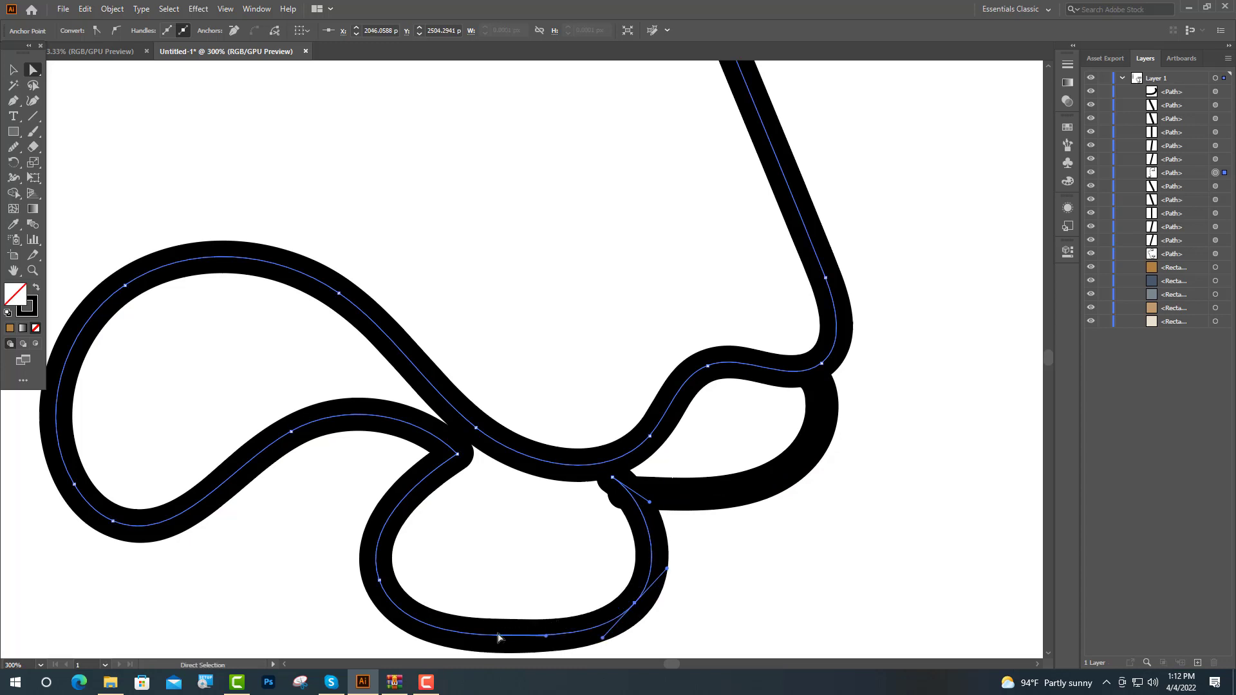
pyautogui.click(497, 636)
pyautogui.scroll(-3, 513, 629)
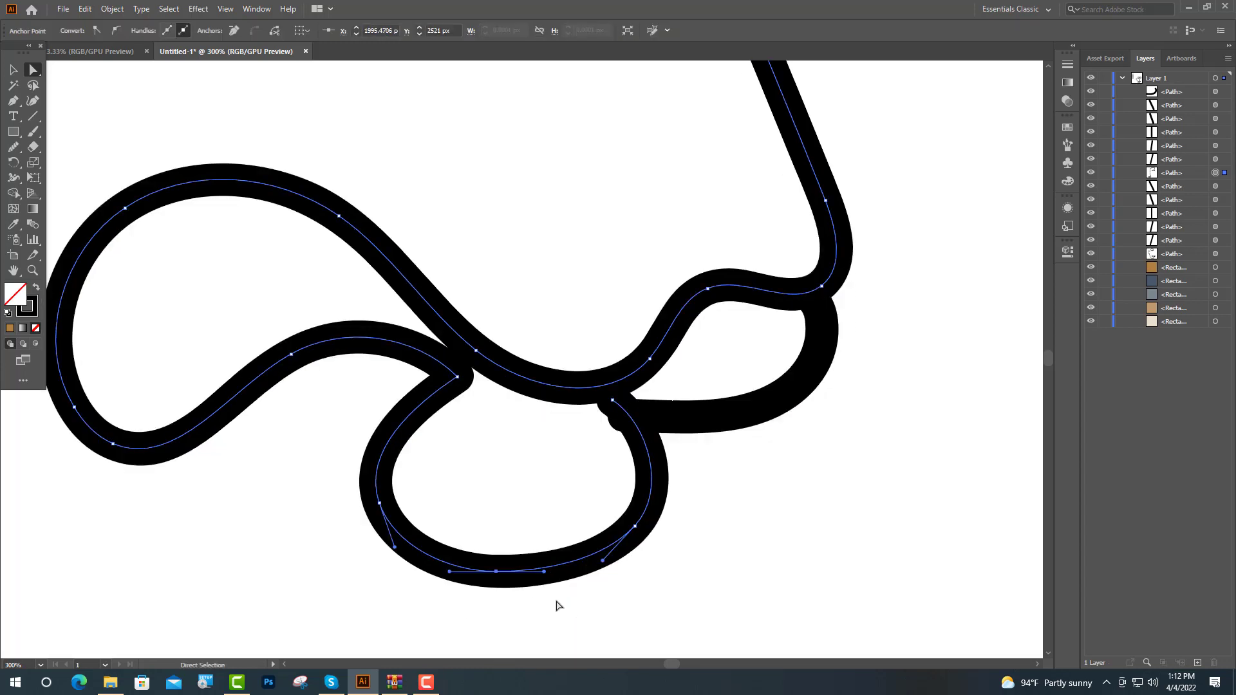
pyautogui.moveTo(499, 579); pyautogui.dragTo(508, 593)
# - Move the curved stroke under the nose tip slightly up and outward to close its gap with the nostril loop, then deselect it
pyautogui.click(656, 432)
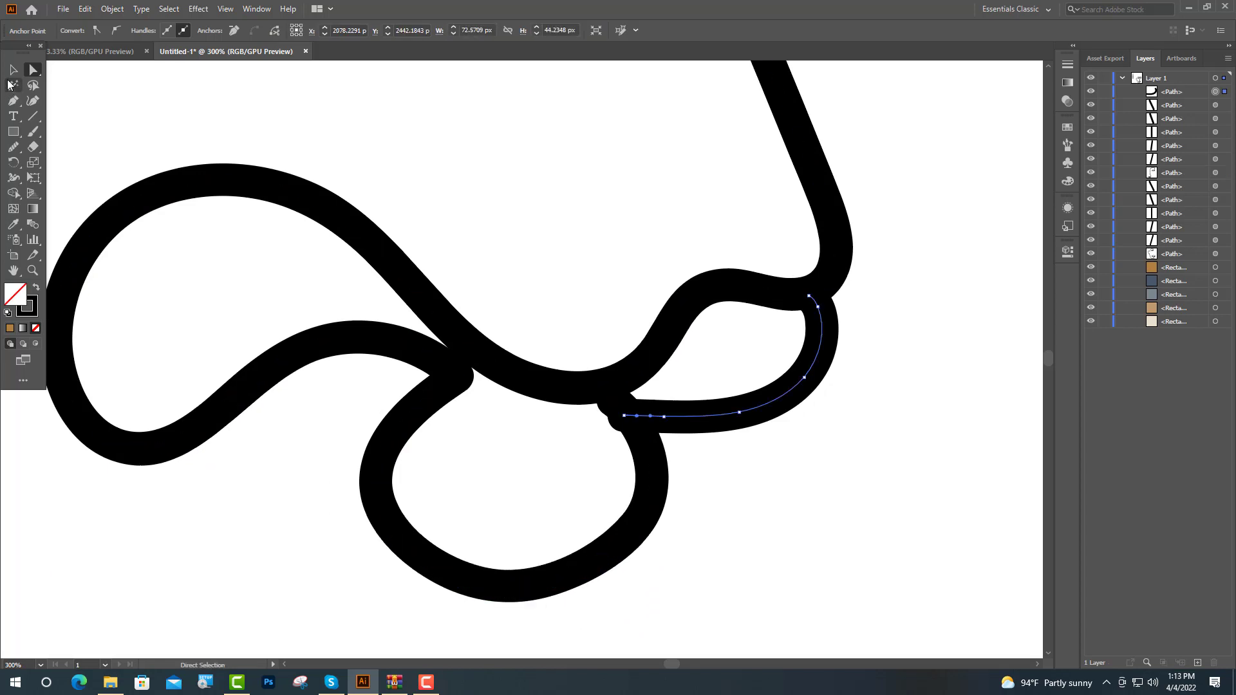
pyautogui.click(14, 69)
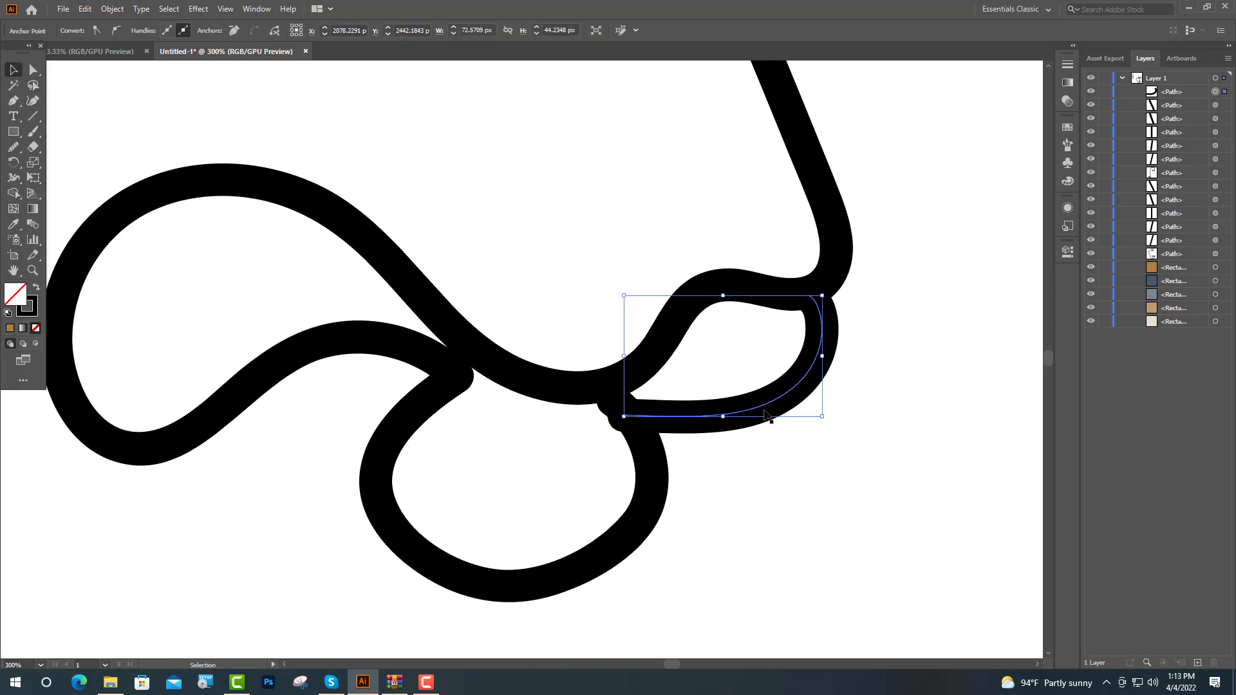
pyautogui.moveTo(764, 412); pyautogui.dragTo(800, 408)
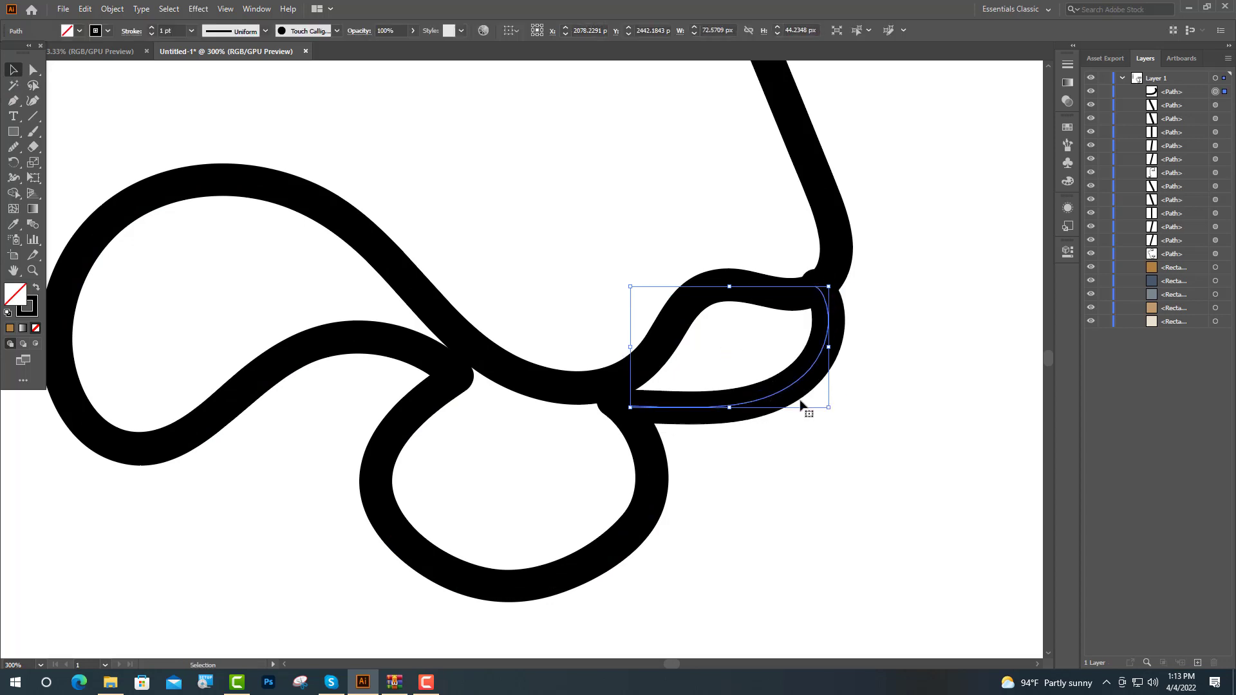
pyautogui.click(882, 397)
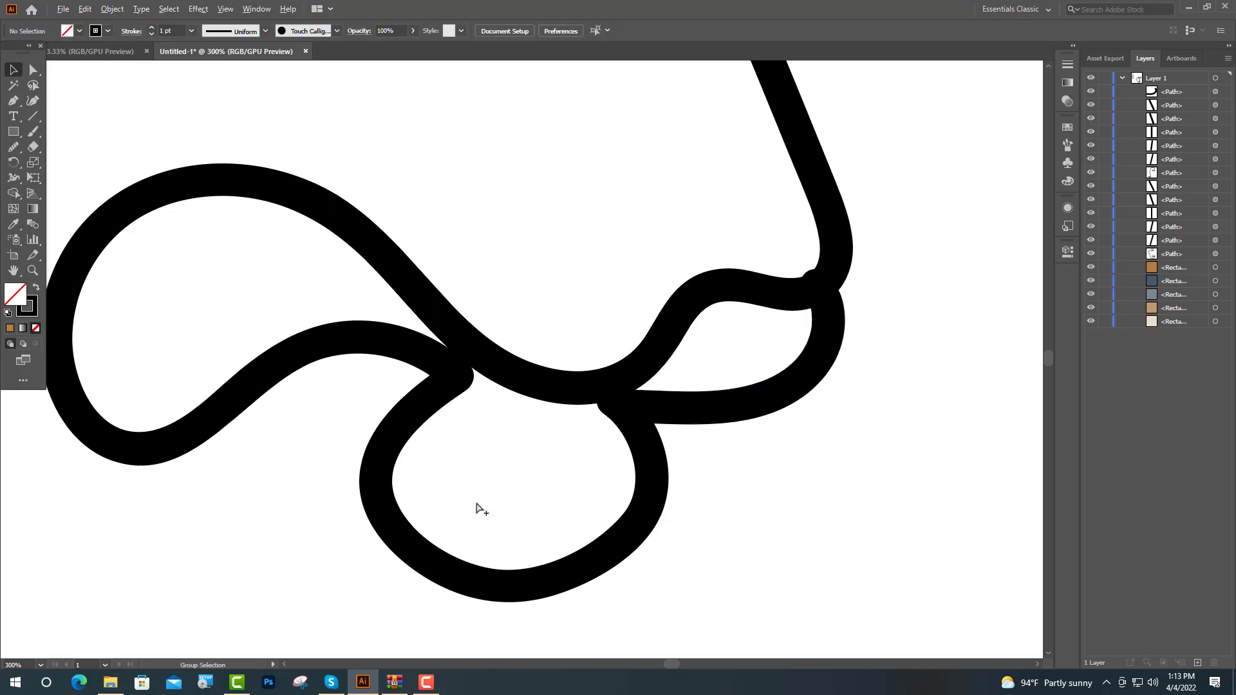
# - Tuck the upper end anchor of the curved stroke into the nose tip outline so the joint looks smooth, then deselect
pyautogui.scroll(-2, 477, 504)
pyautogui.scroll(3, 663, 425)
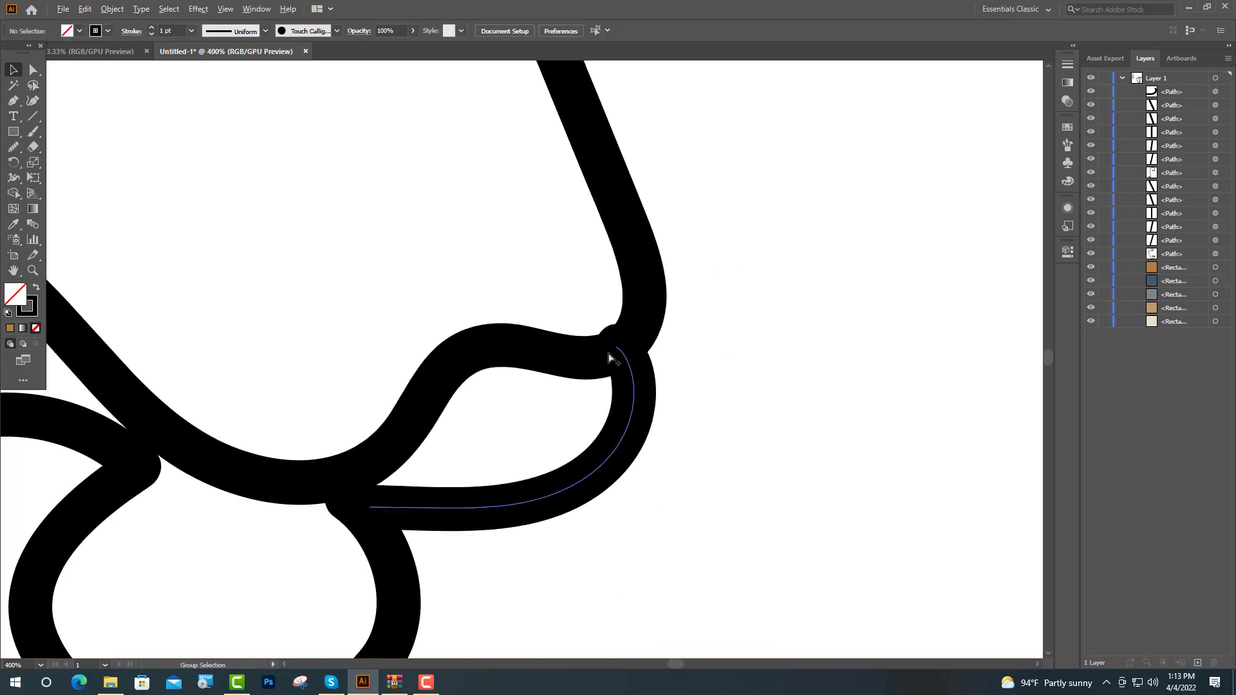
pyautogui.click(35, 70)
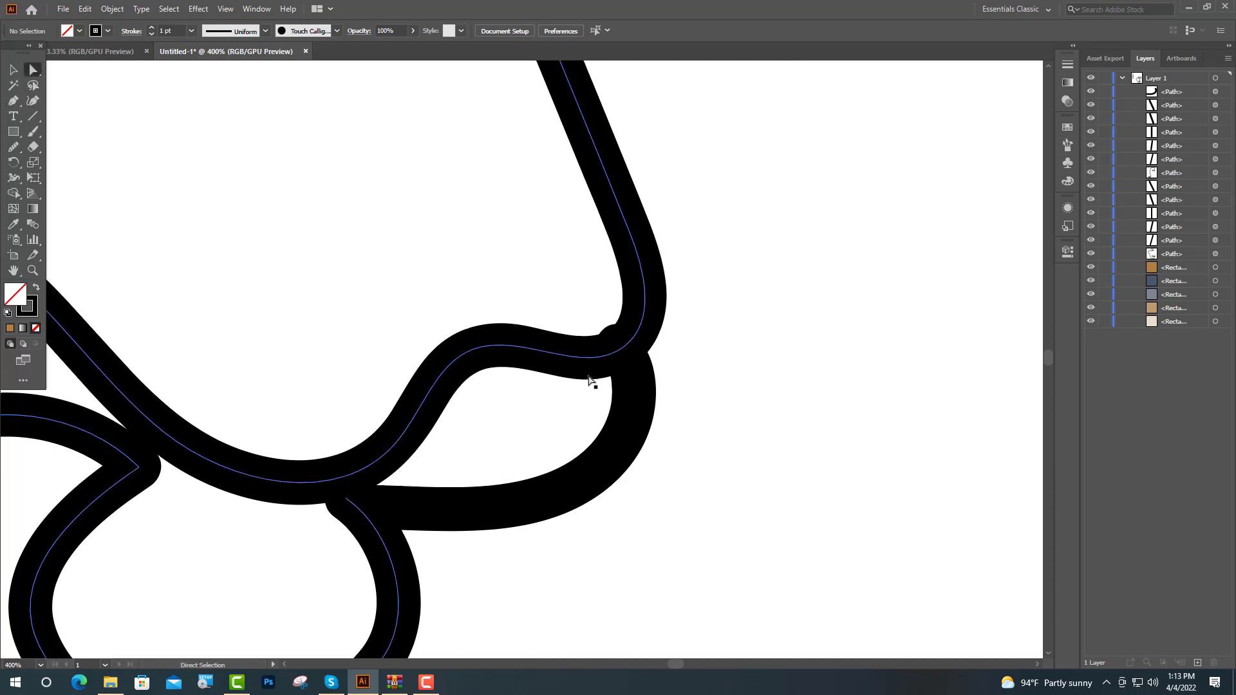
pyautogui.click(619, 352)
pyautogui.moveTo(622, 352); pyautogui.dragTo(628, 356)
pyautogui.press('v')
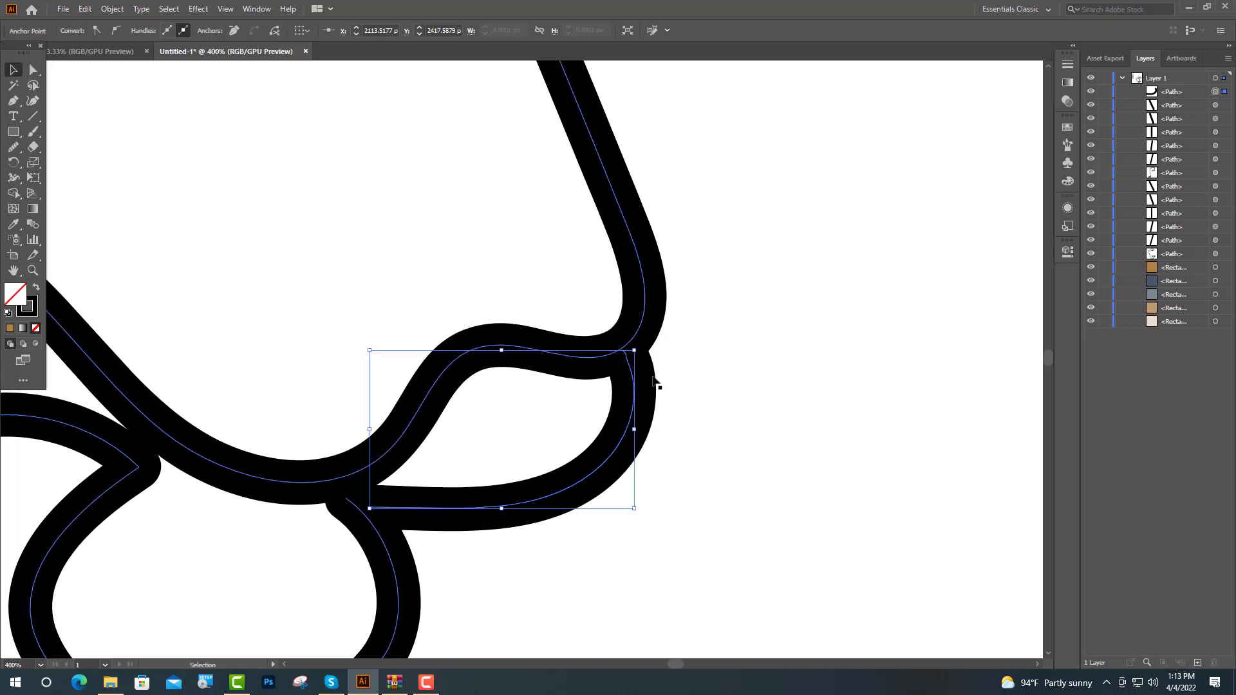
pyautogui.click(676, 436)
# - Draw a circle about 104 px in diameter beside the forehead and give it a black fill with no stroke
pyautogui.scroll(-3, 599, 433)
pyautogui.scroll(2, 739, 505)
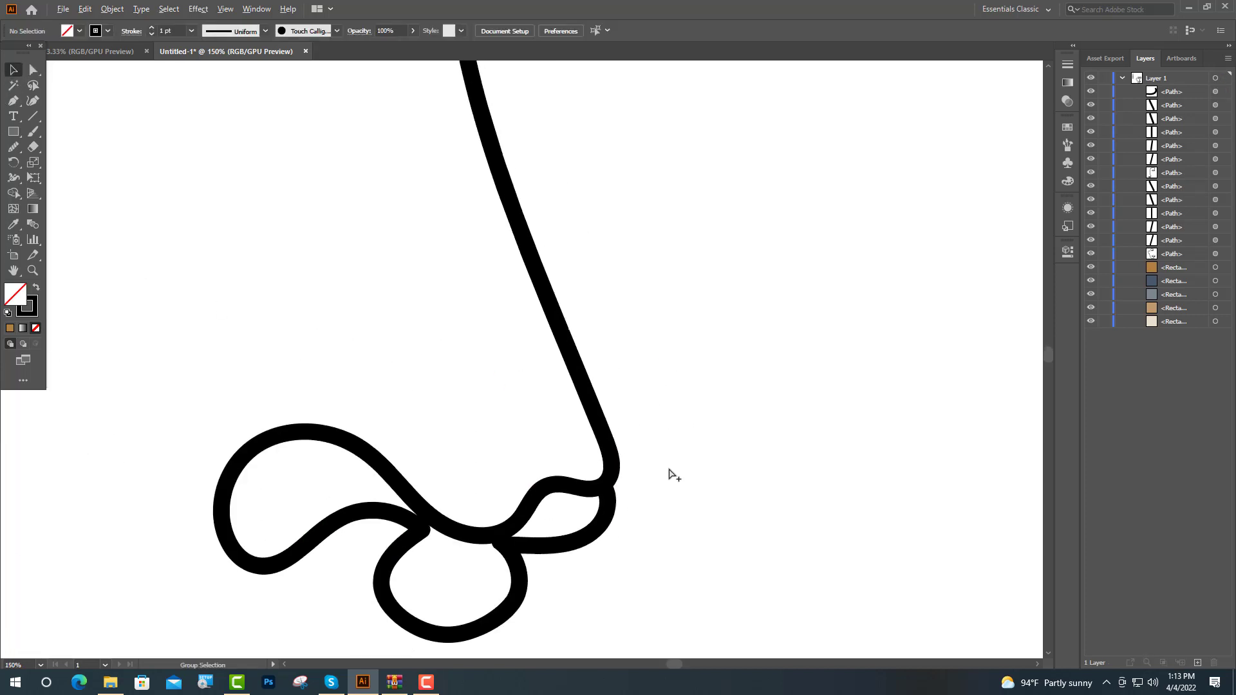
pyautogui.scroll(-4, 674, 474)
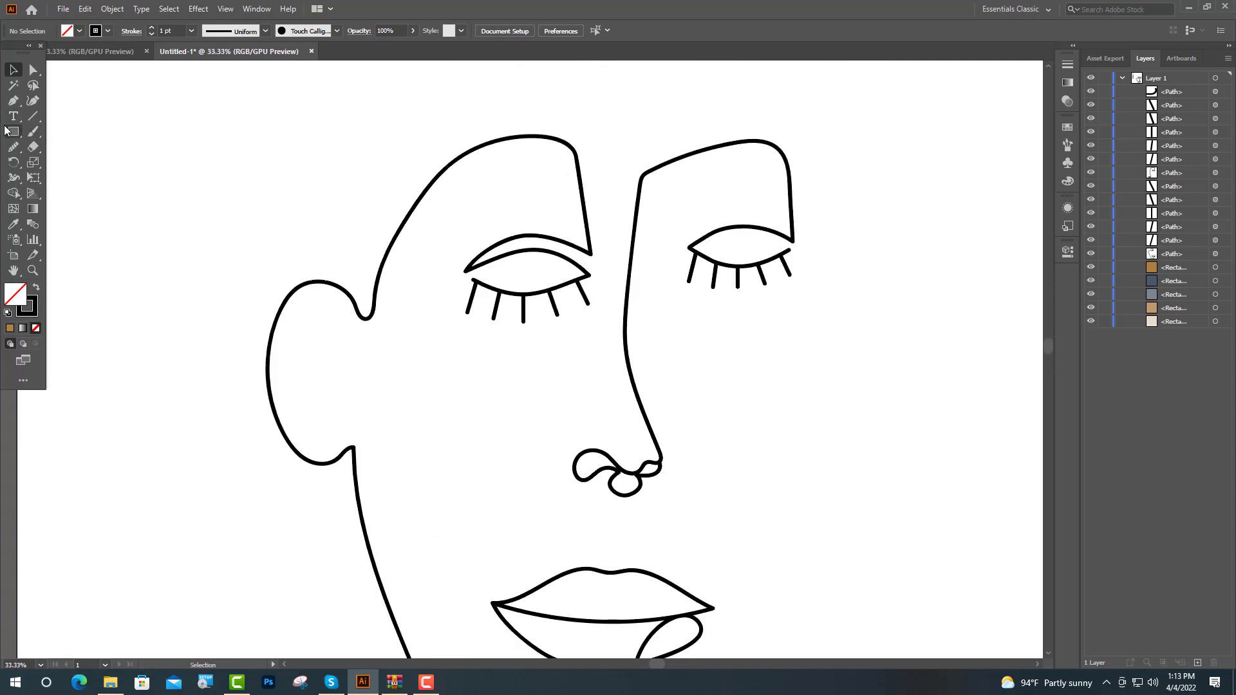
pyautogui.moveTo(5, 130); pyautogui.dragTo(71, 160)
pyautogui.moveTo(232, 164); pyautogui.dragTo(252, 183)
pyautogui.click(13, 71)
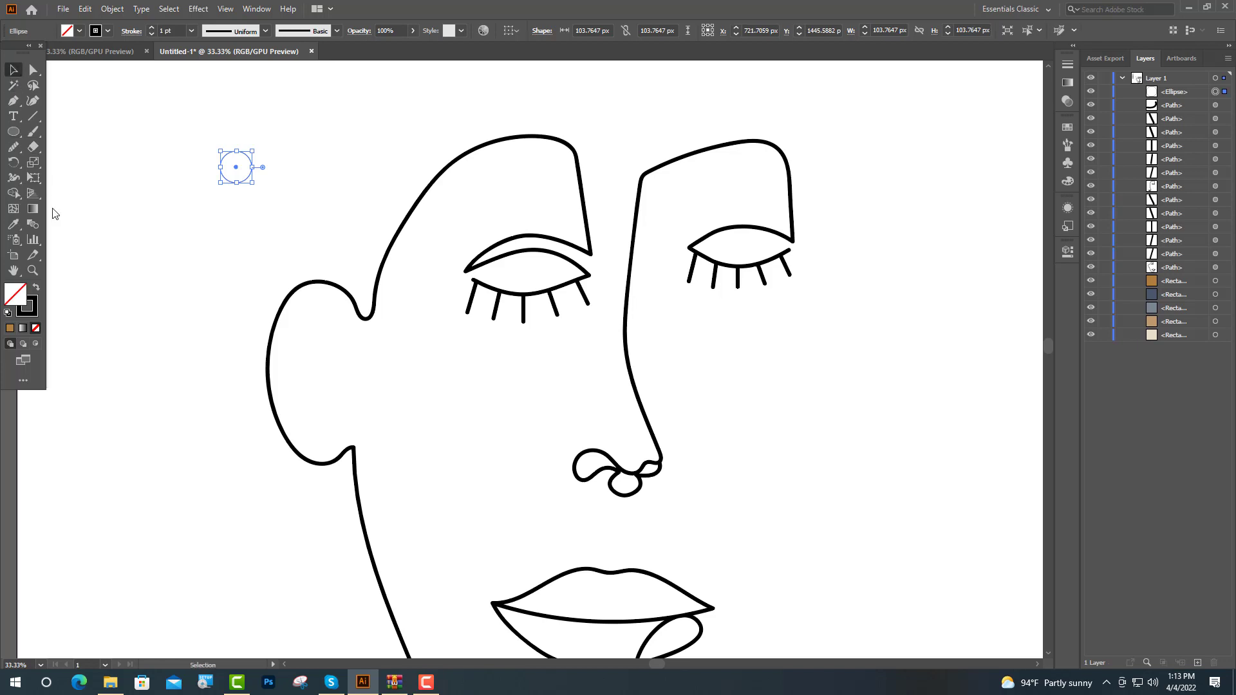
pyautogui.click(37, 288)
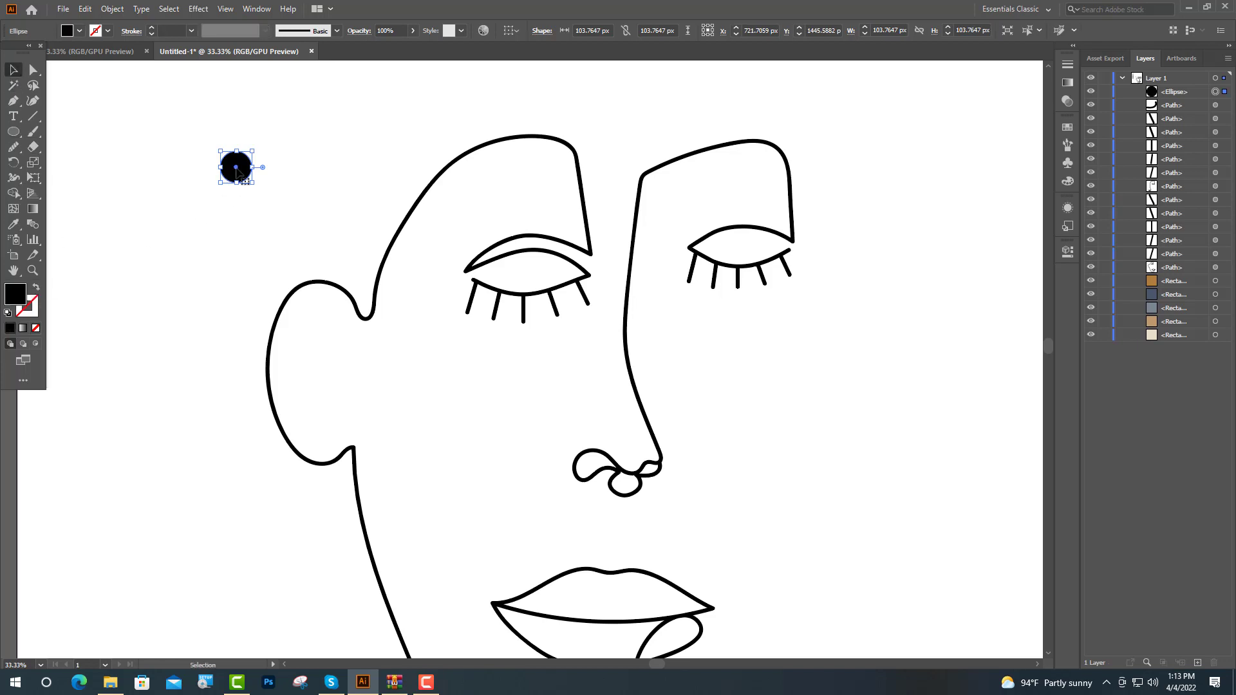
# - Place the black circle in the first eye as a pupil and duplicate it into the second eye, then deselect
pyautogui.moveTo(238, 172); pyautogui.dragTo(527, 274)
pyautogui.moveTo(526, 275); pyautogui.dragTo(743, 251)
pyautogui.click(710, 352)
pyautogui.moveTo(710, 352); pyautogui.dragTo(642, 290)
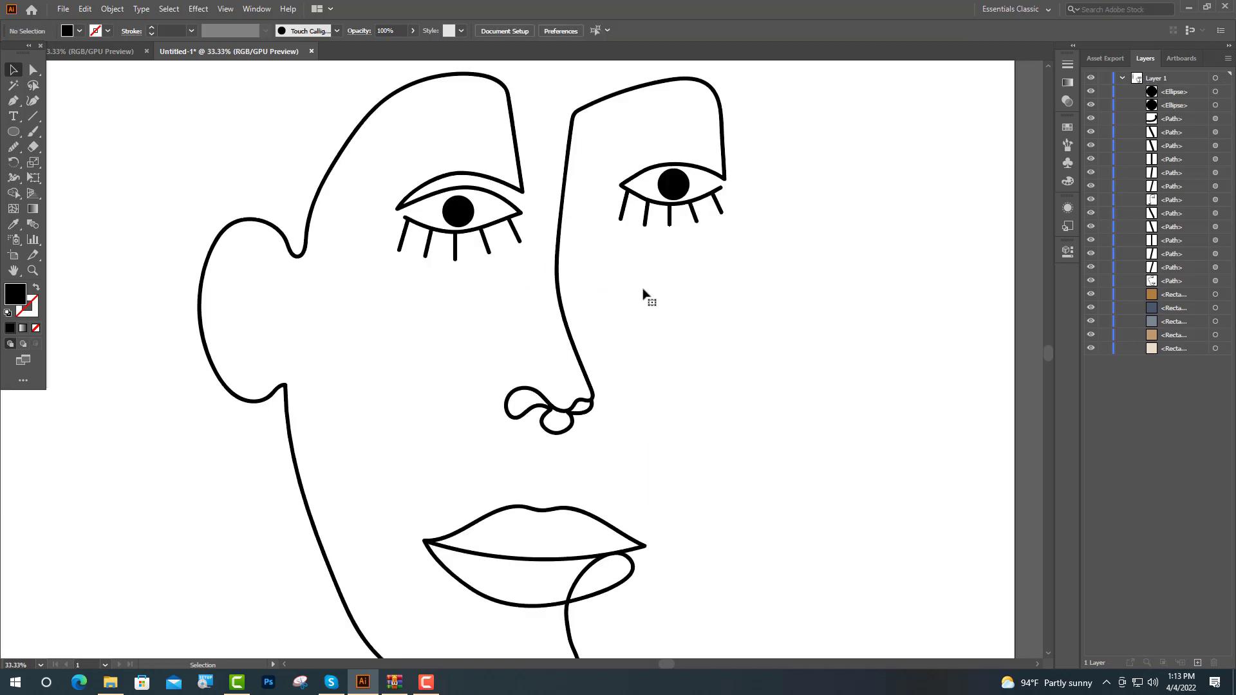
# - Paint a closed organic outline in the palette's dark blue around the nose-side half of the face with the Paintbrush tool
pyautogui.scroll(-3, 628, 309)
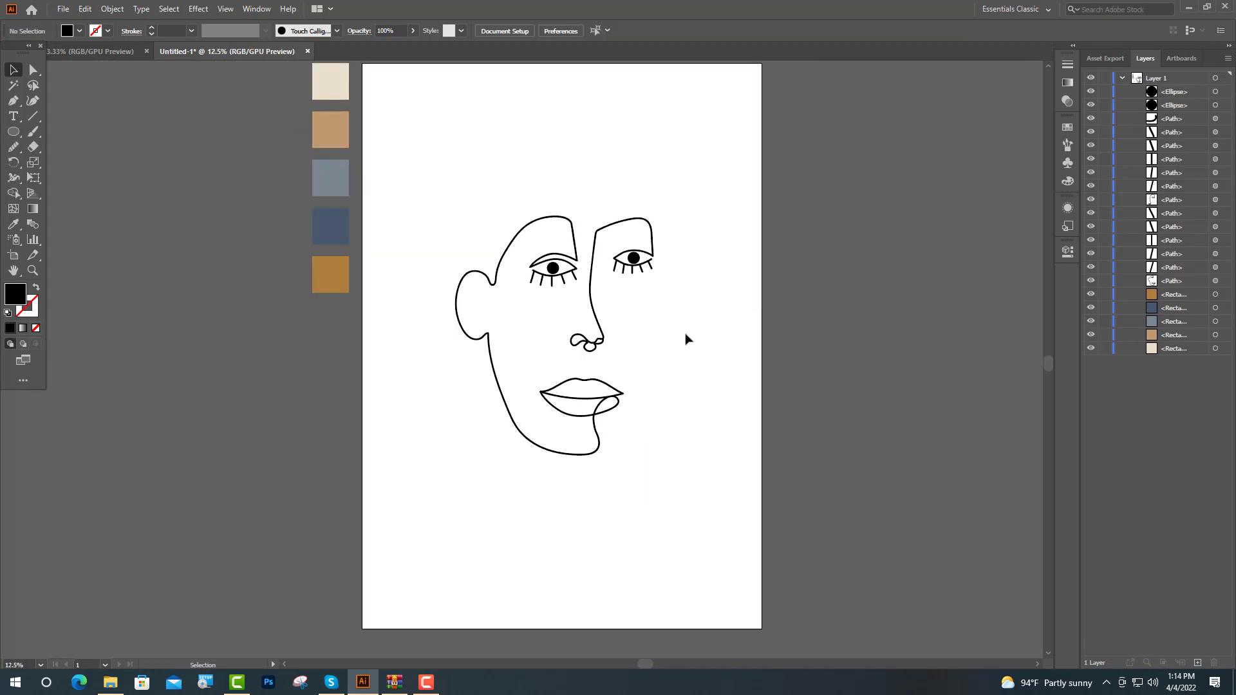
pyautogui.scroll(-1, 617, 317)
pyautogui.scroll(3, 618, 318)
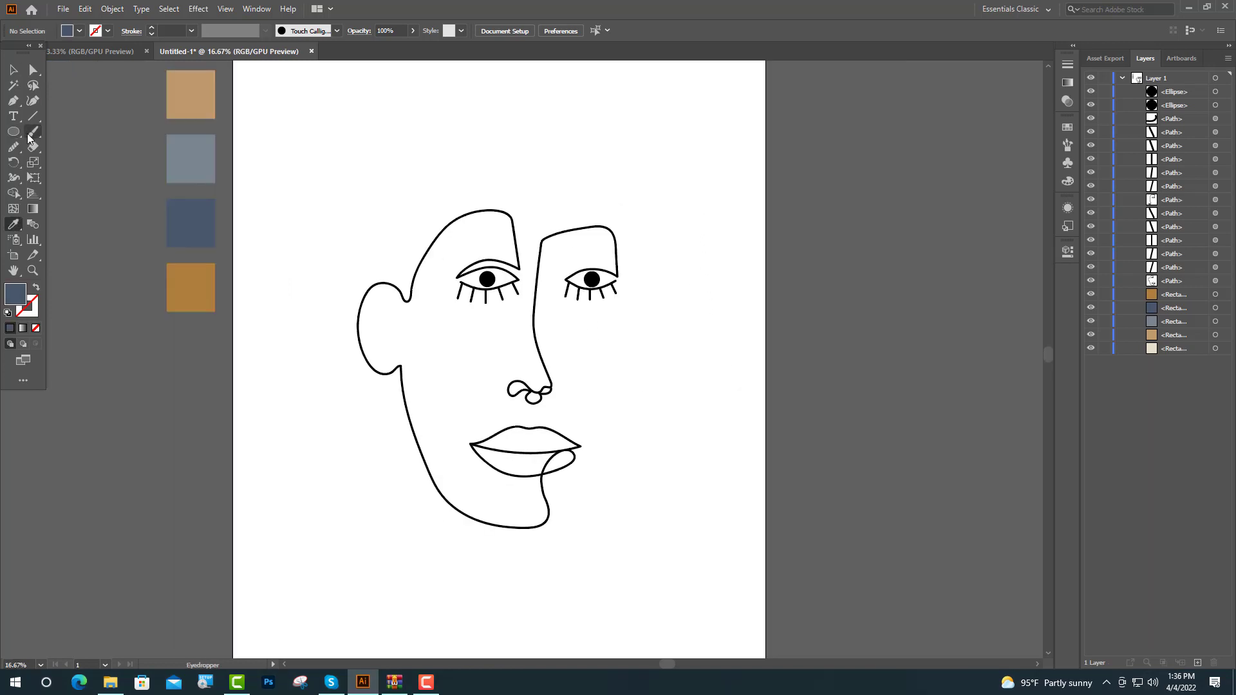
pyautogui.click(31, 134)
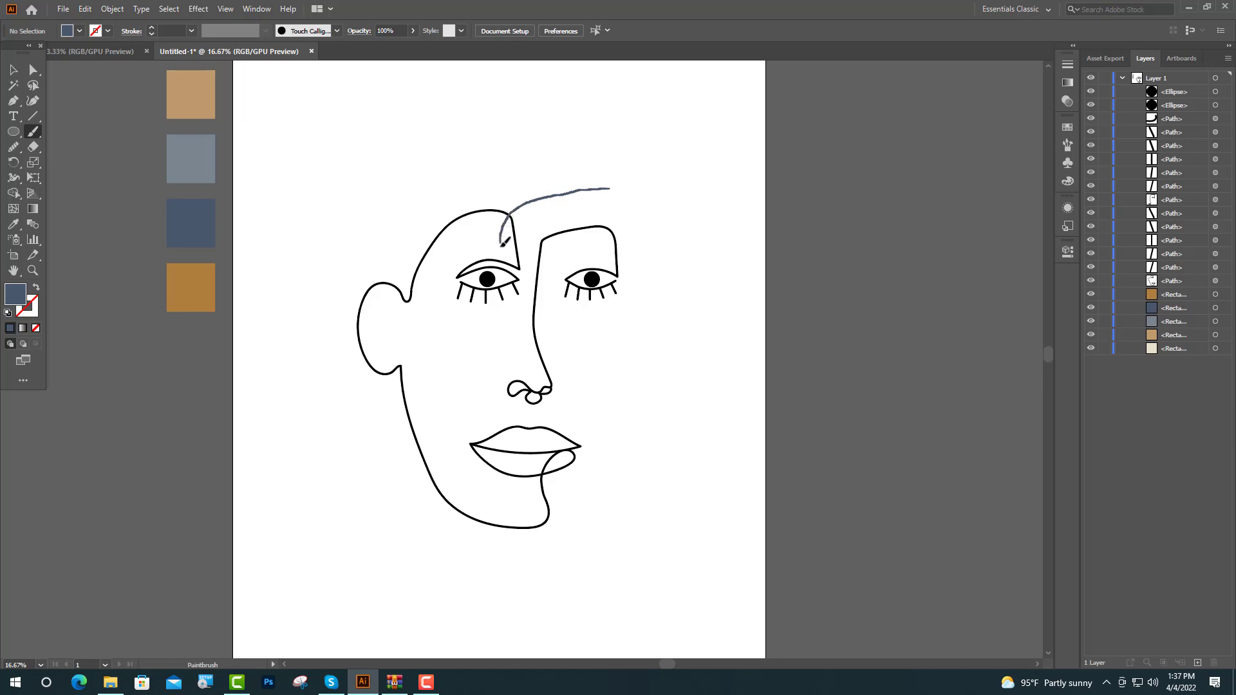
pyautogui.moveTo(501, 245)
pyautogui.mouseDown()
pyautogui.moveTo(507, 301)
pyautogui.moveTo(490, 381)
pyautogui.moveTo(504, 520)
pyautogui.moveTo(524, 540)
pyautogui.moveTo(560, 535)
pyautogui.moveTo(606, 507)
pyautogui.moveTo(624, 475)
pyautogui.mouseUp()
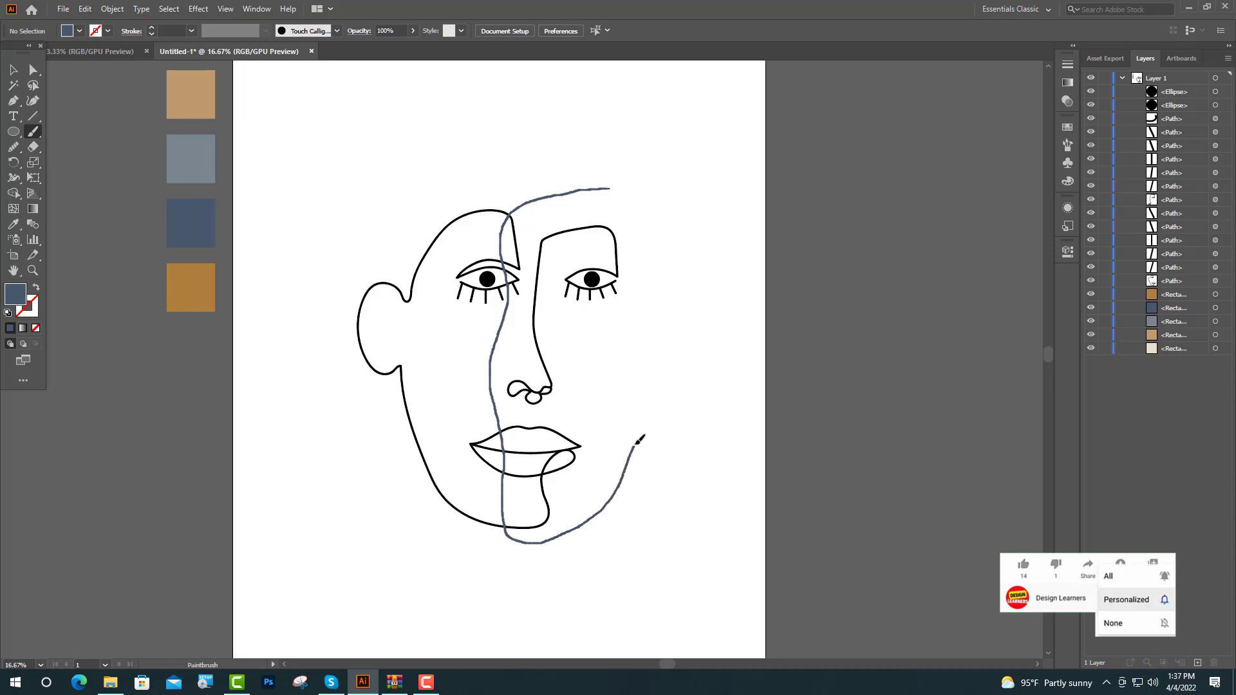
pyautogui.moveTo(642, 433)
pyautogui.mouseDown()
pyautogui.moveTo(660, 346)
pyautogui.moveTo(645, 230)
pyautogui.mouseUp()
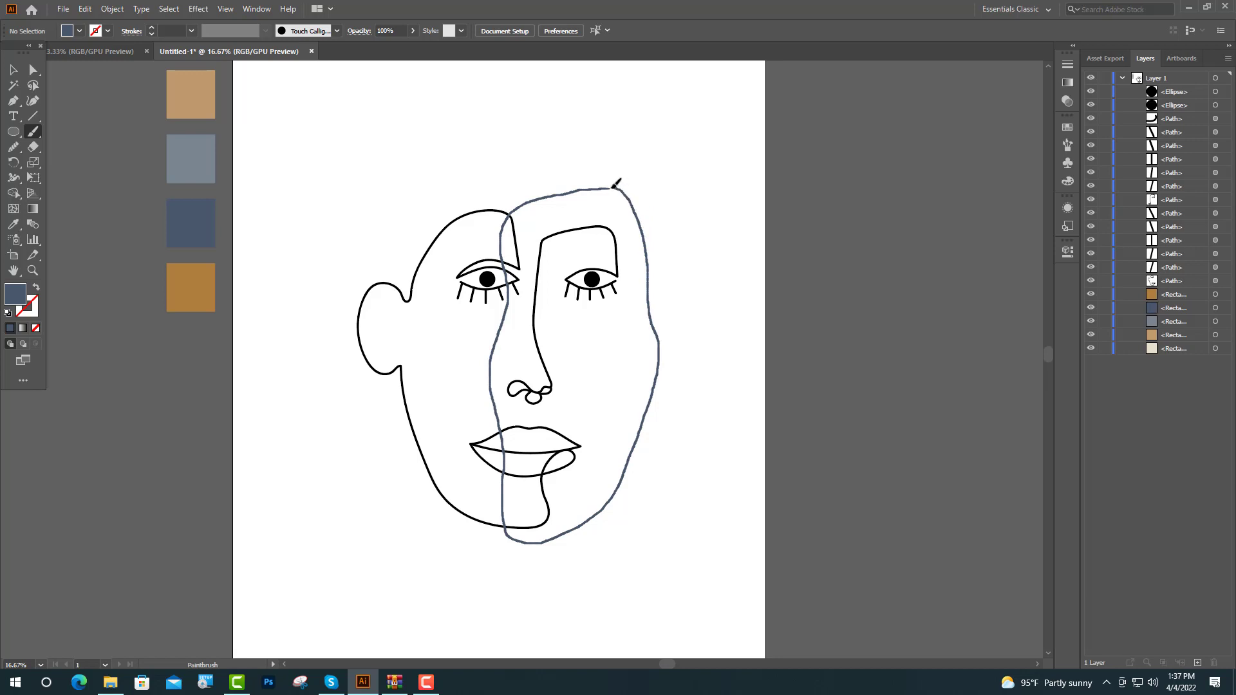
pyautogui.moveTo(615, 185); pyautogui.dragTo(611, 188)
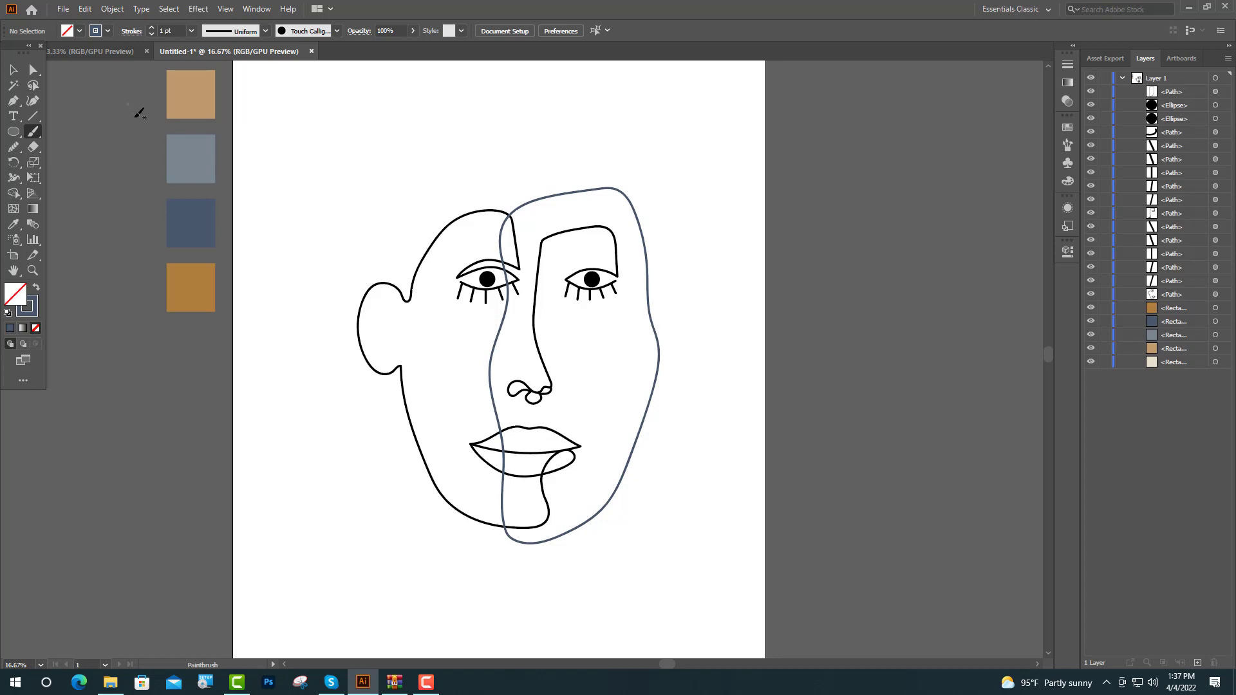
# - Turn the painted outline into a solid dark blue shape by swapping its stroke and fill, then deselect it
pyautogui.click(12, 69)
pyautogui.click(492, 374)
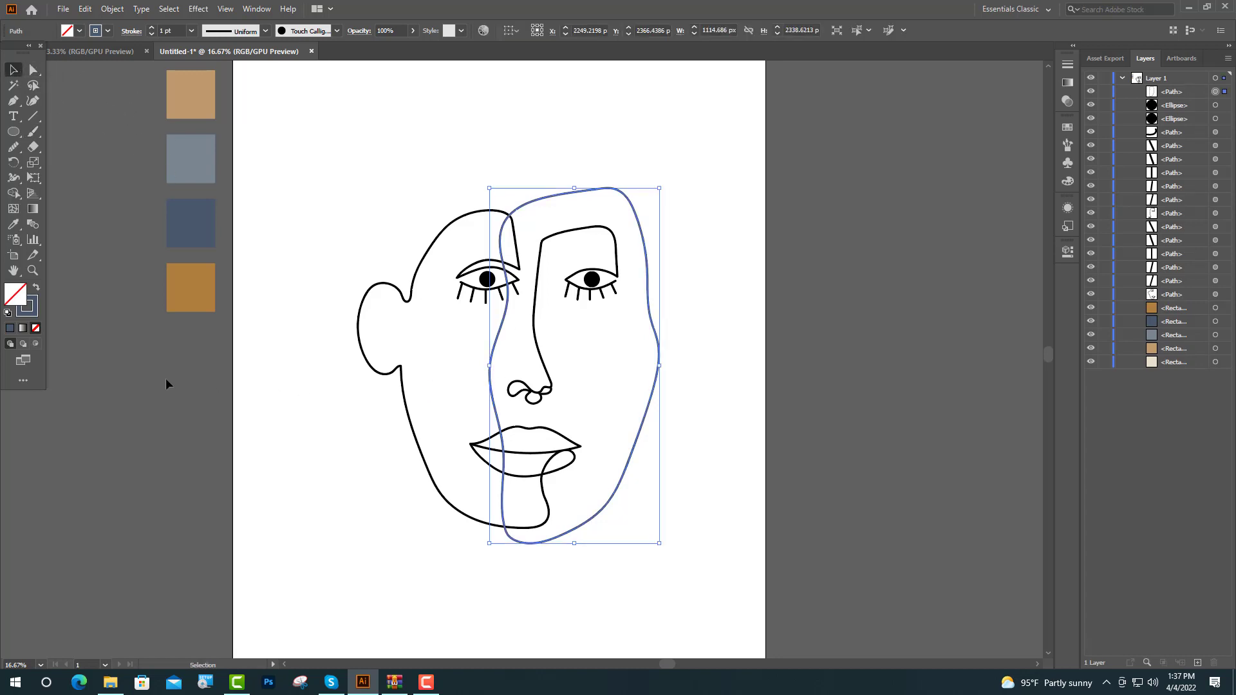
pyautogui.click(35, 289)
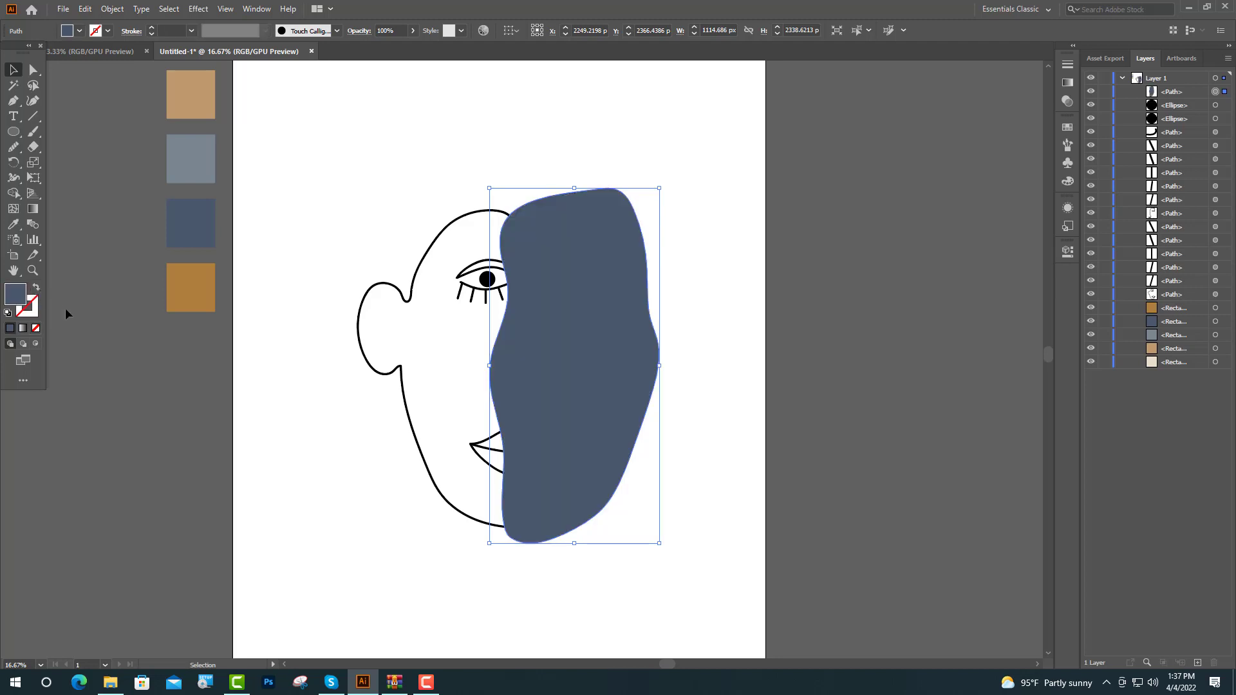
pyautogui.click(814, 335)
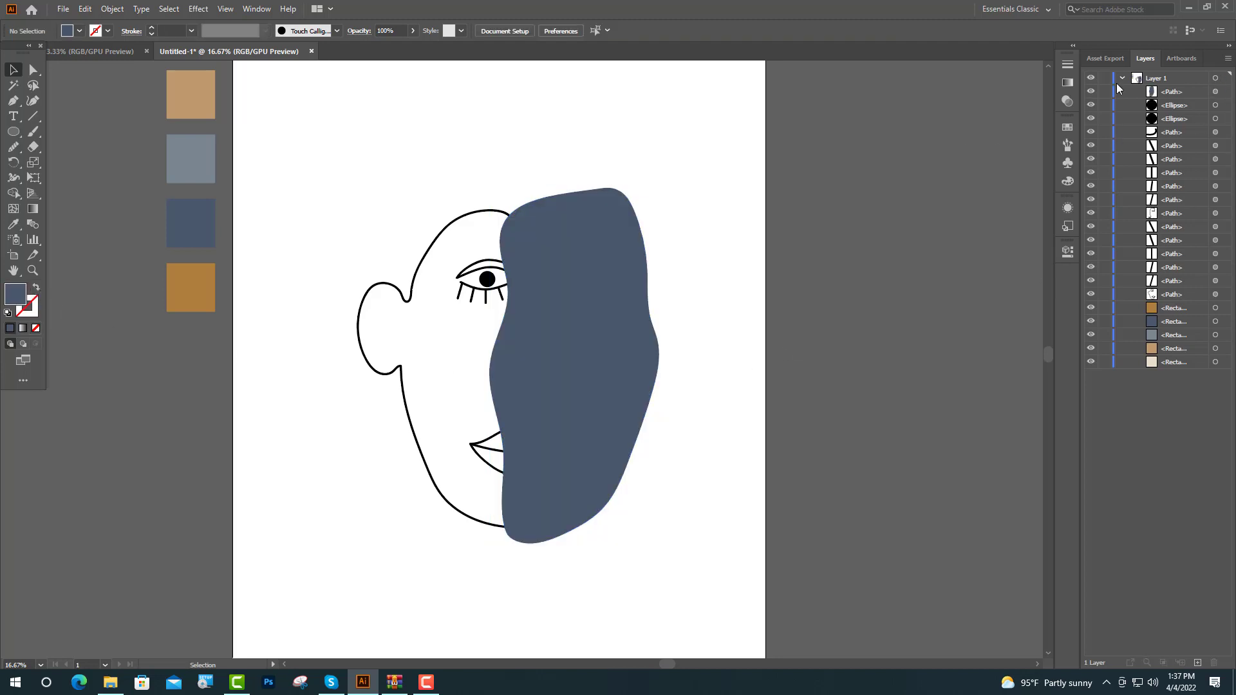
# - Move the dark blue shape below all face lines in the layer stacking order, just above the palette rectangles
pyautogui.moveTo(1203, 92); pyautogui.dragTo(1186, 294)
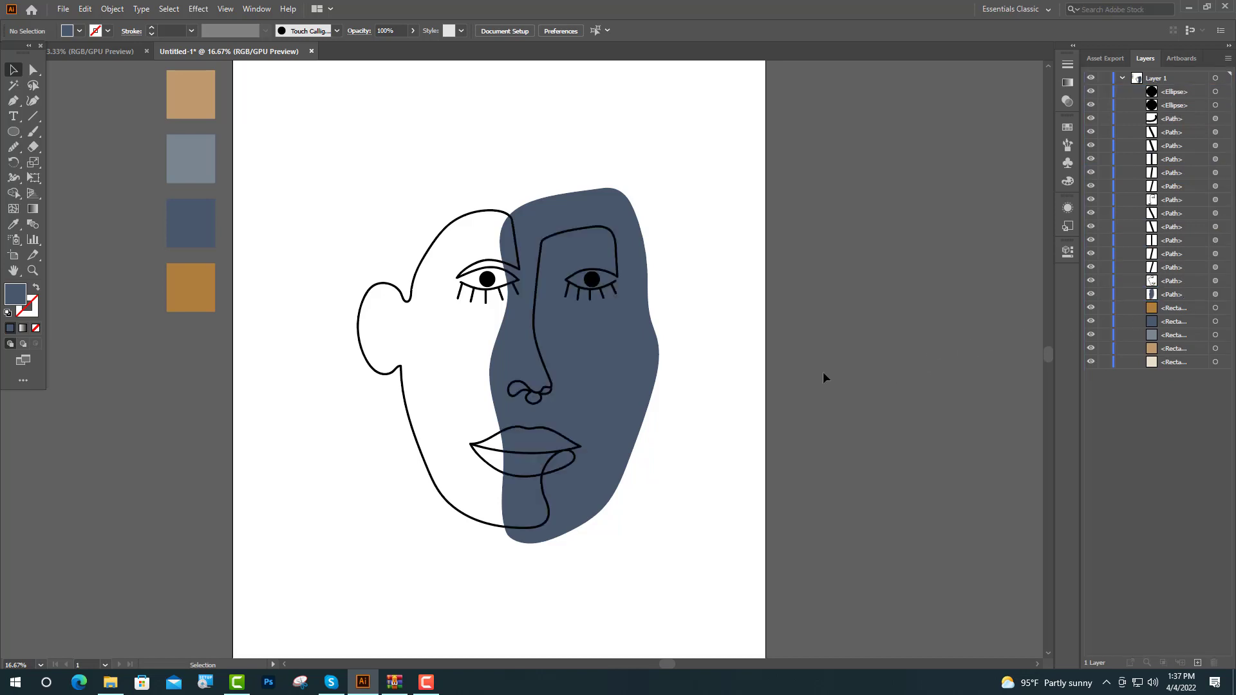
pyautogui.scroll(-1, 745, 344)
pyautogui.scroll(1, 637, 363)
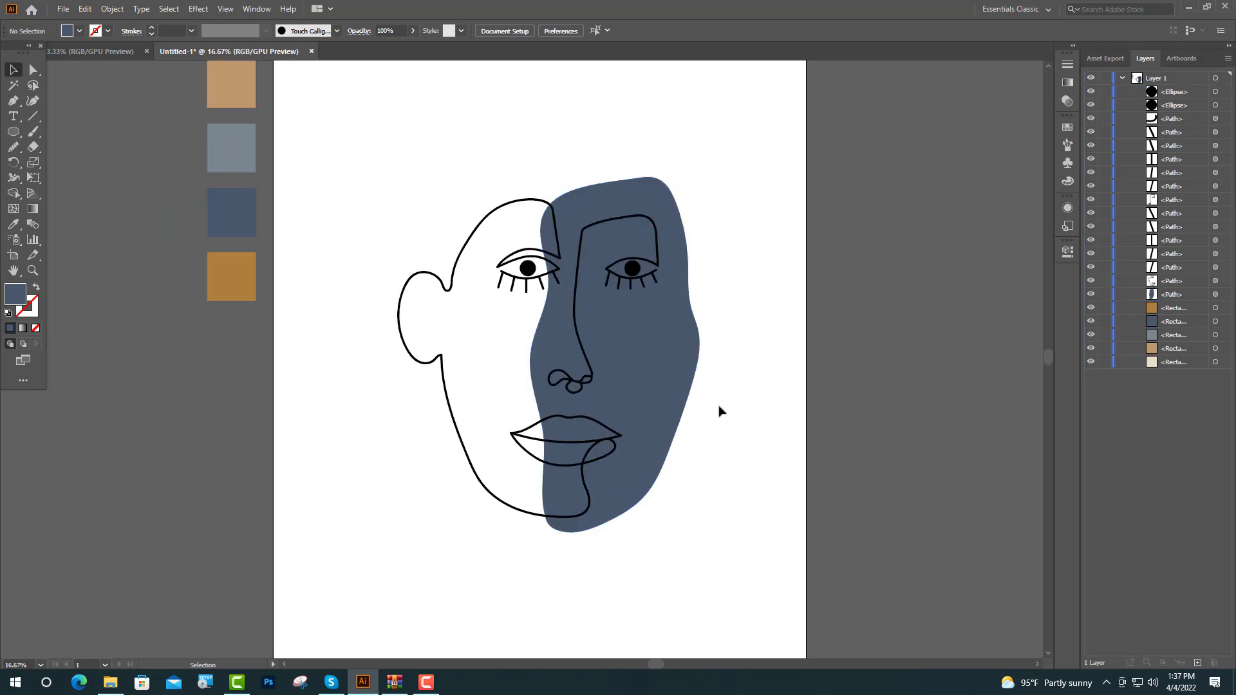
# - Enlarge the dark blue shape to about 1145 px wide, shift it toward the ear, and stretch its lower edge slightly further below the chin
pyautogui.scroll(1, 721, 411)
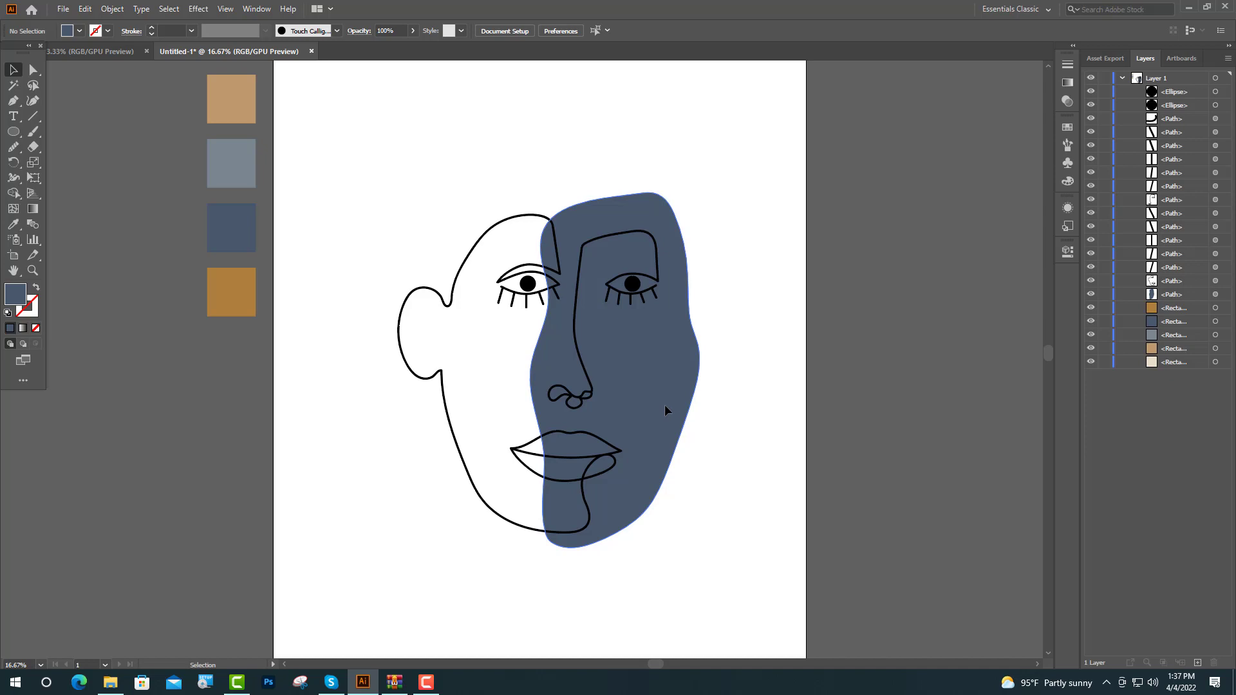
pyautogui.moveTo(664, 405); pyautogui.dragTo(663, 403)
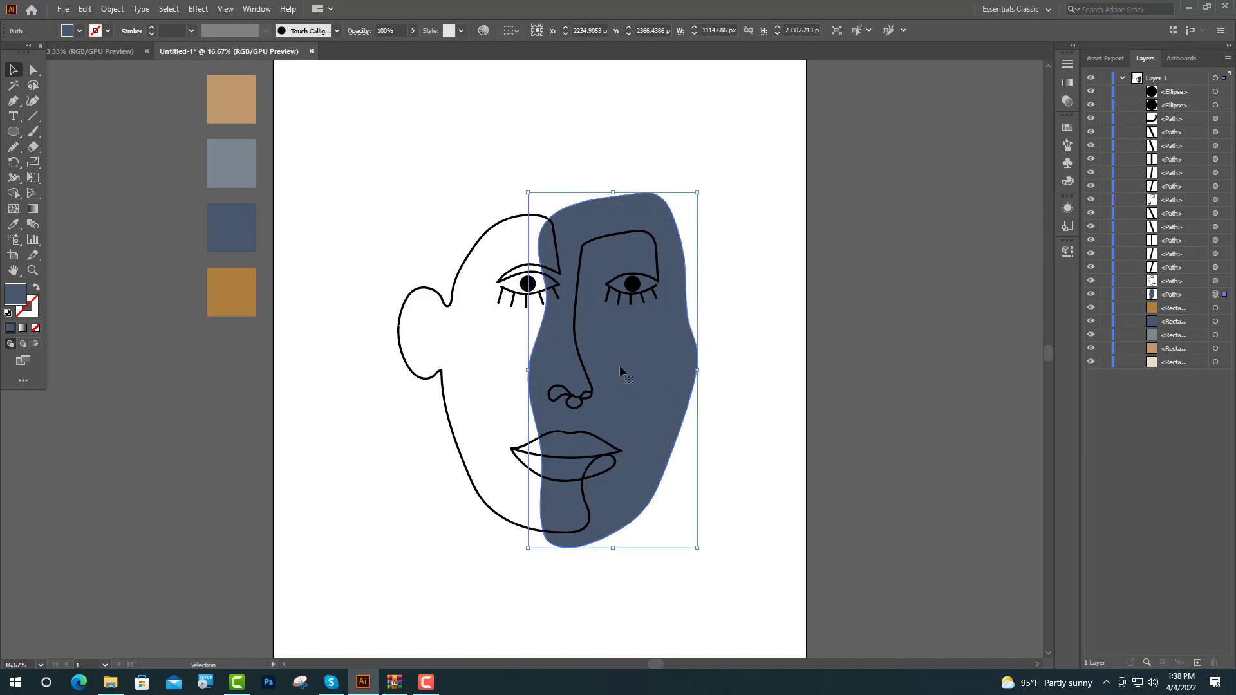
pyautogui.moveTo(697, 191); pyautogui.dragTo(702, 183)
pyautogui.moveTo(663, 336); pyautogui.dragTo(654, 336)
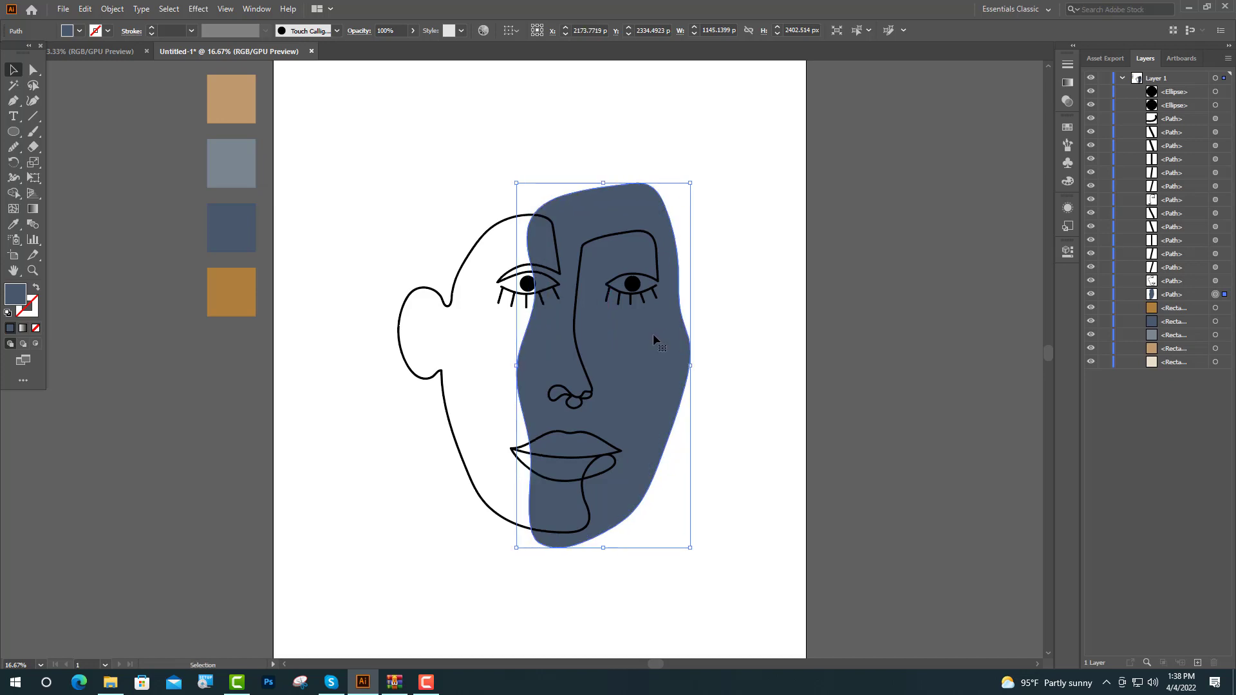
pyautogui.moveTo(603, 551); pyautogui.dragTo(602, 558)
pyautogui.click(749, 496)
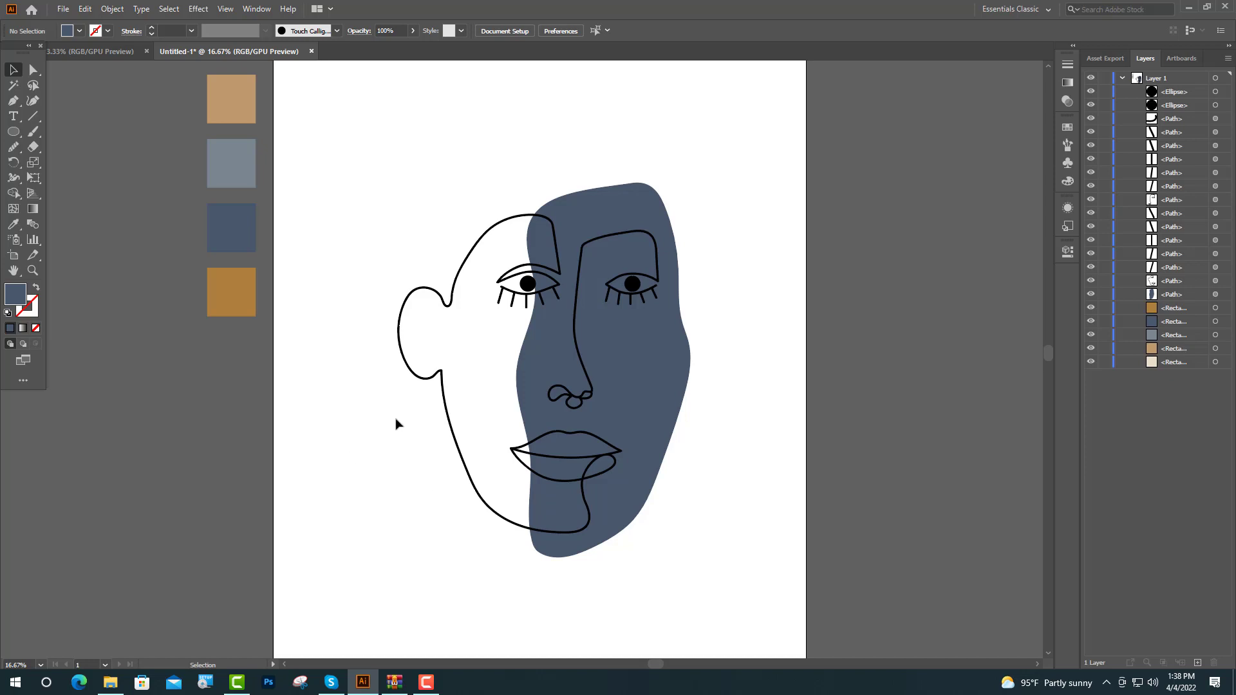
# - Sample the palette's golden brown as the stroke colour and paint a closed rounded outline about 1190 px wide under the chin with the Paintbrush tool
pyautogui.click(15, 226)
pyautogui.click(255, 283)
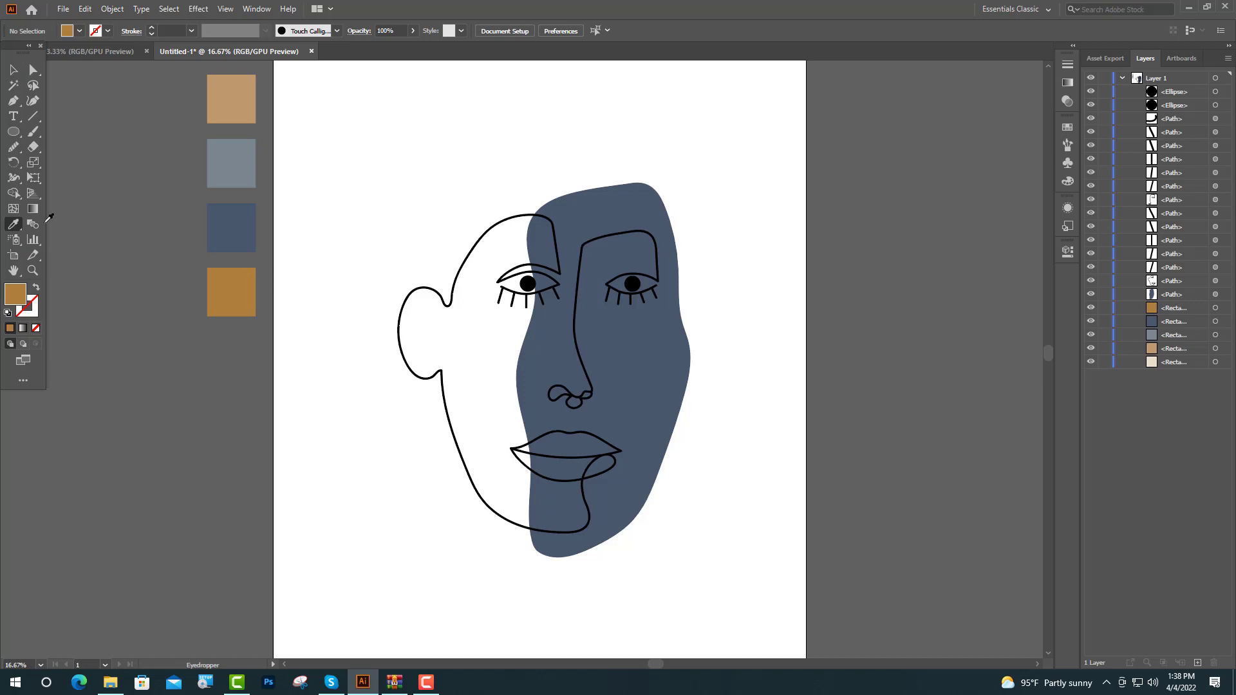
pyautogui.click(28, 132)
pyautogui.hotkey('shift', 'x')
pyautogui.scroll(-2, 463, 461)
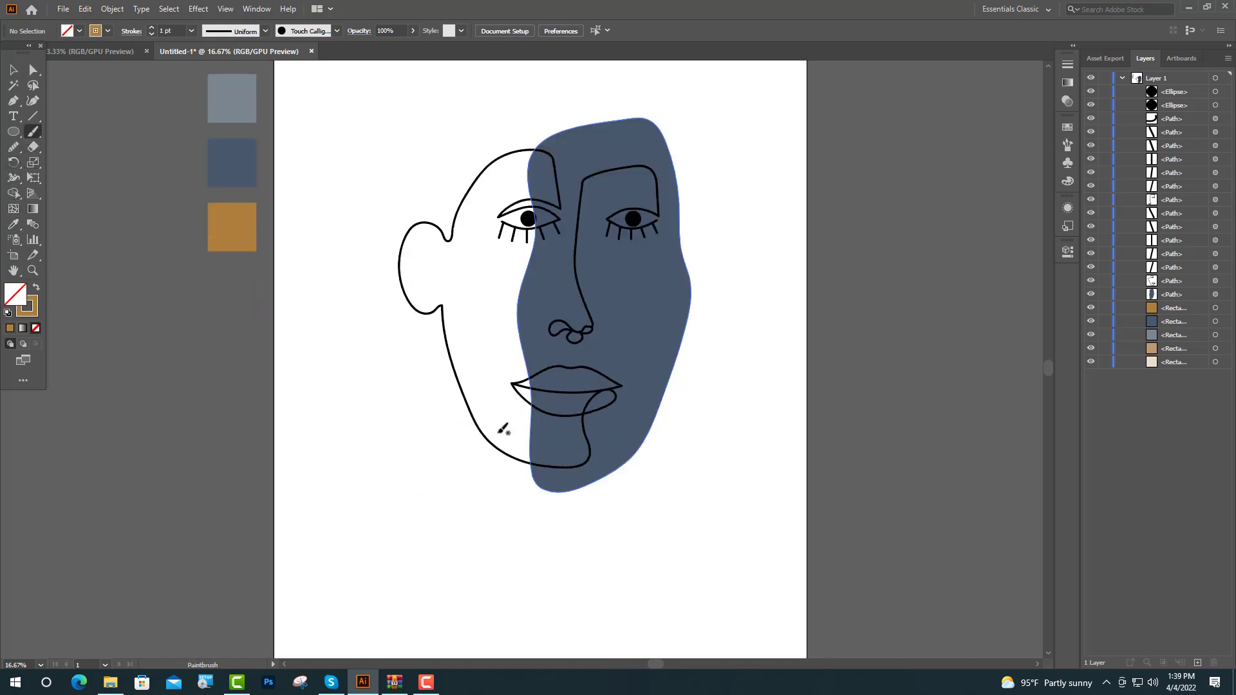
pyautogui.moveTo(495, 438); pyautogui.dragTo(547, 433)
pyautogui.moveTo(644, 455)
pyautogui.mouseDown()
pyautogui.moveTo(638, 531)
pyautogui.moveTo(570, 555)
pyautogui.moveTo(499, 554)
pyautogui.moveTo(478, 533)
pyautogui.moveTo(469, 472)
pyautogui.mouseUp()
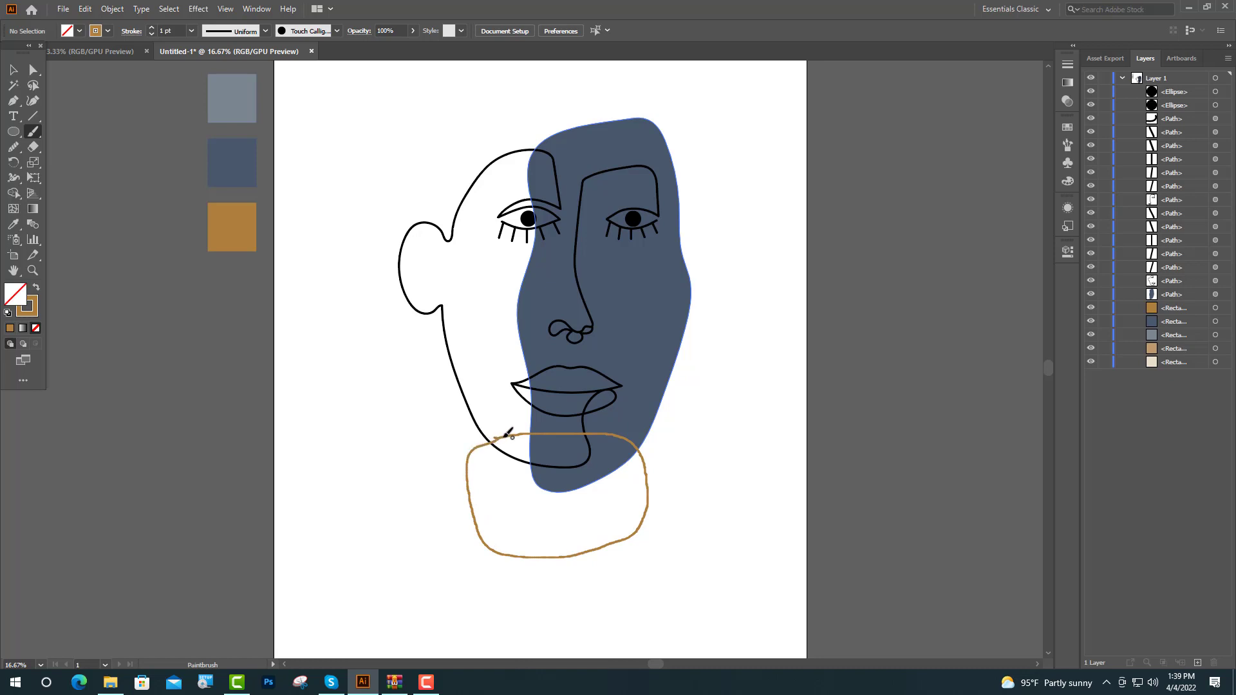
pyautogui.moveTo(505, 435); pyautogui.dragTo(503, 436)
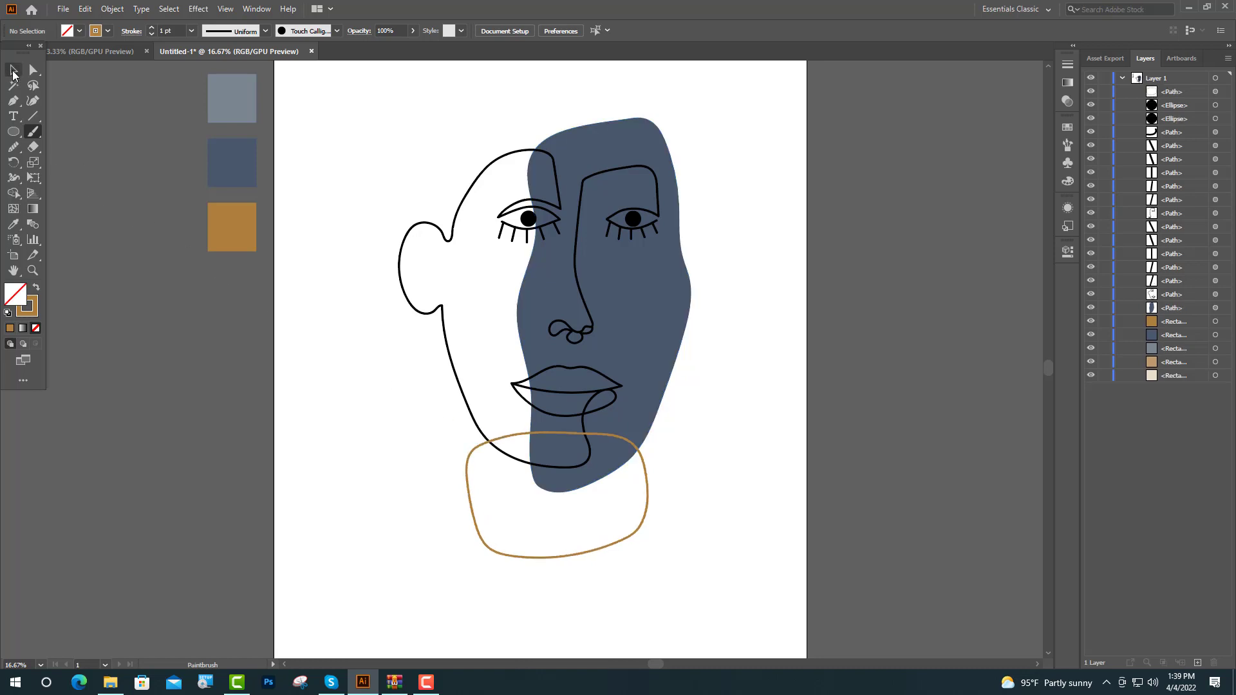
# - Turn the painted chin outline into a solid golden brown shape by swapping its stroke and fill, then deselect it
pyautogui.click(13, 72)
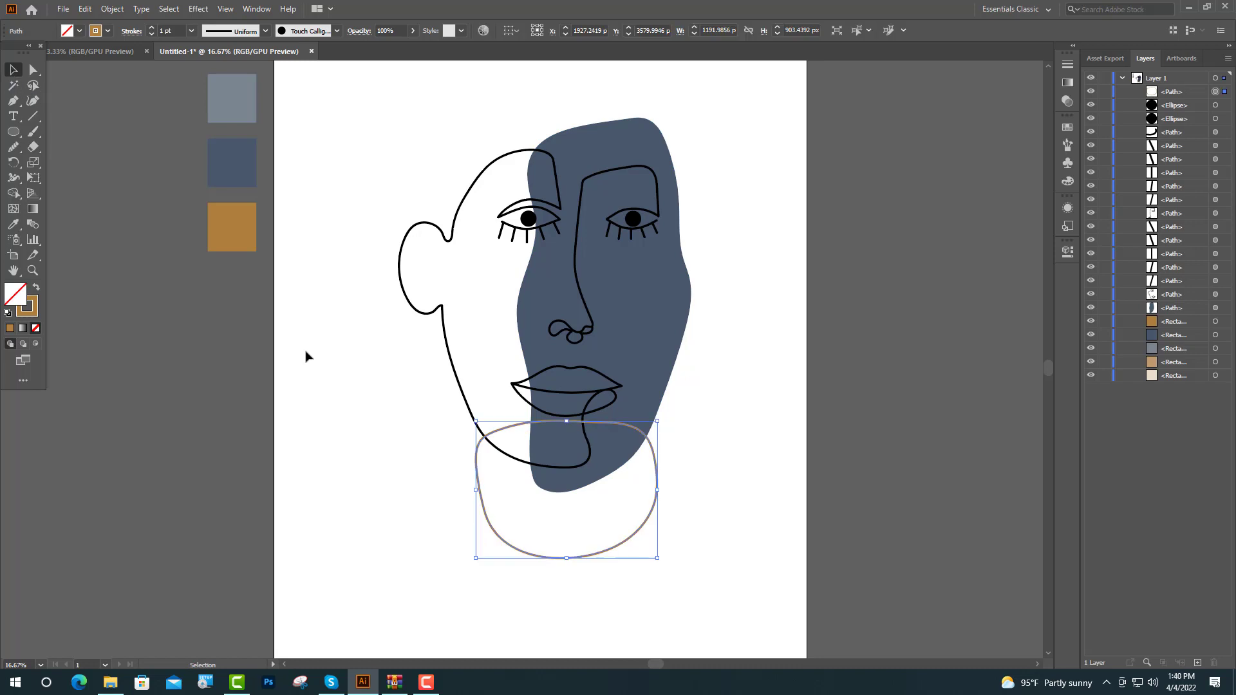
pyautogui.click(36, 286)
pyautogui.click(689, 486)
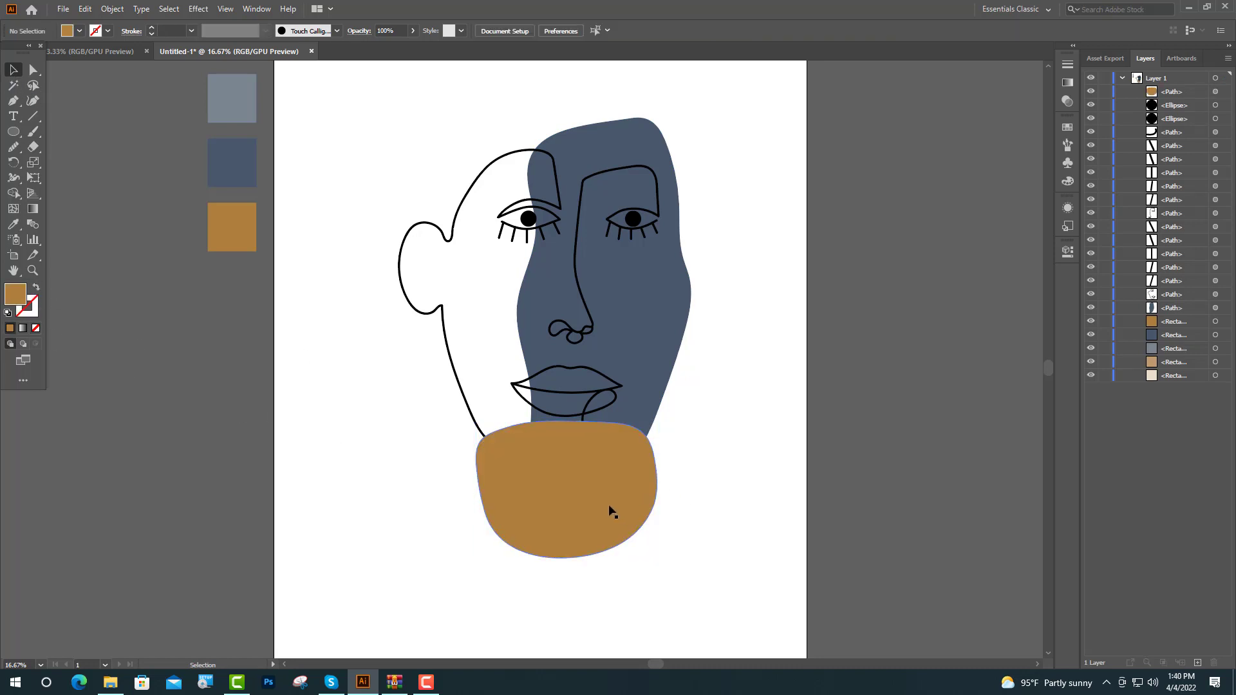
# - Nudge the golden brown shape slightly up and move it below the dark blue shape in the layer stacking order
pyautogui.moveTo(612, 506); pyautogui.dragTo(612, 501)
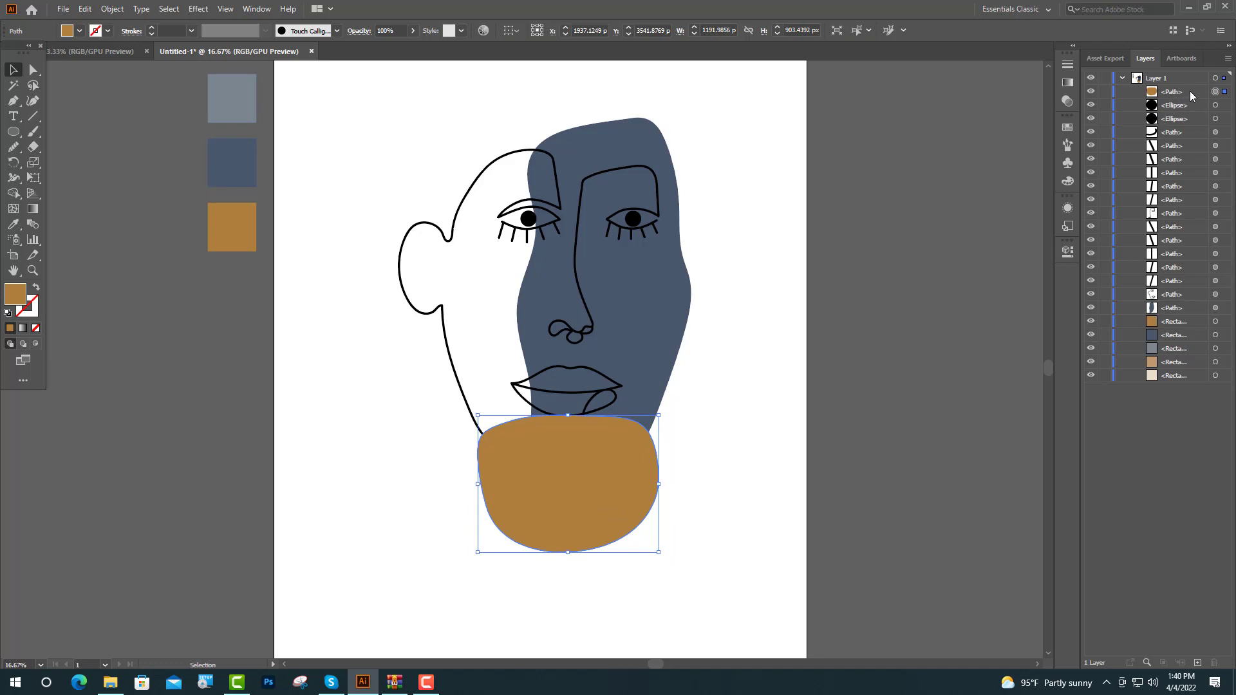
pyautogui.moveTo(1190, 96); pyautogui.dragTo(1155, 315)
pyautogui.click(940, 396)
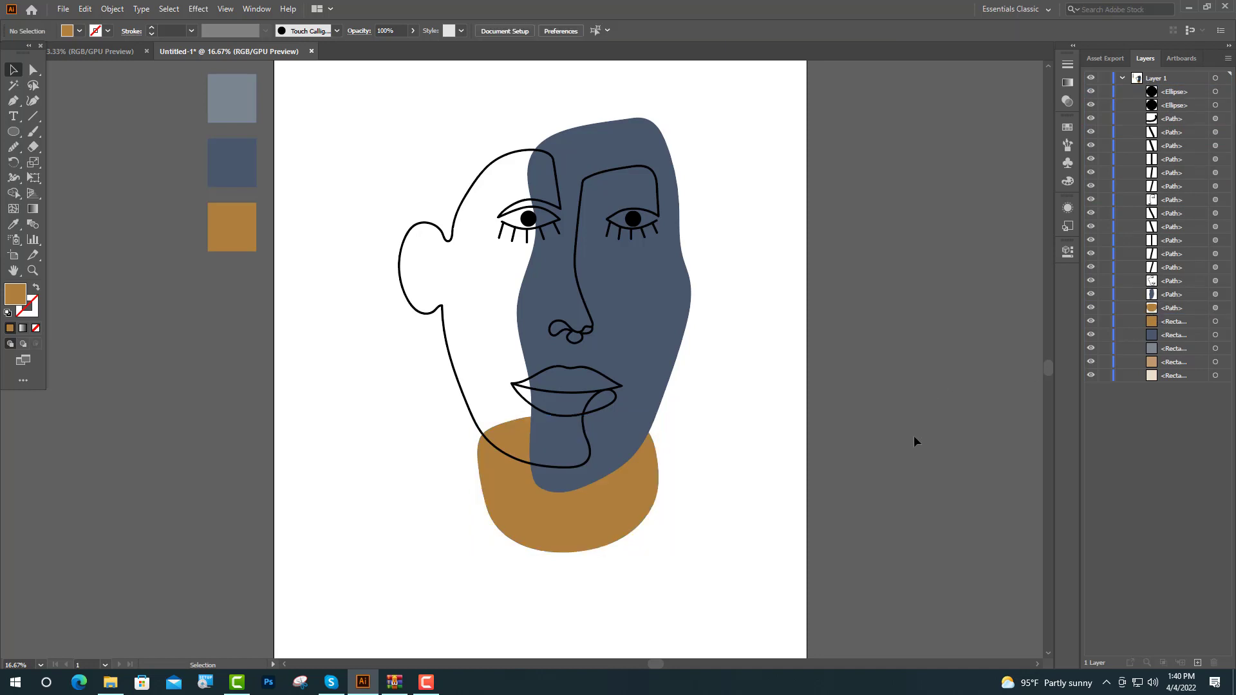
# - Reshape the golden brown shape's anchor points into a neck form with a dipping upper edge, a bulging ear-side edge and a flatter base
pyautogui.scroll(-2, 427, 516)
pyautogui.scroll(3, 491, 549)
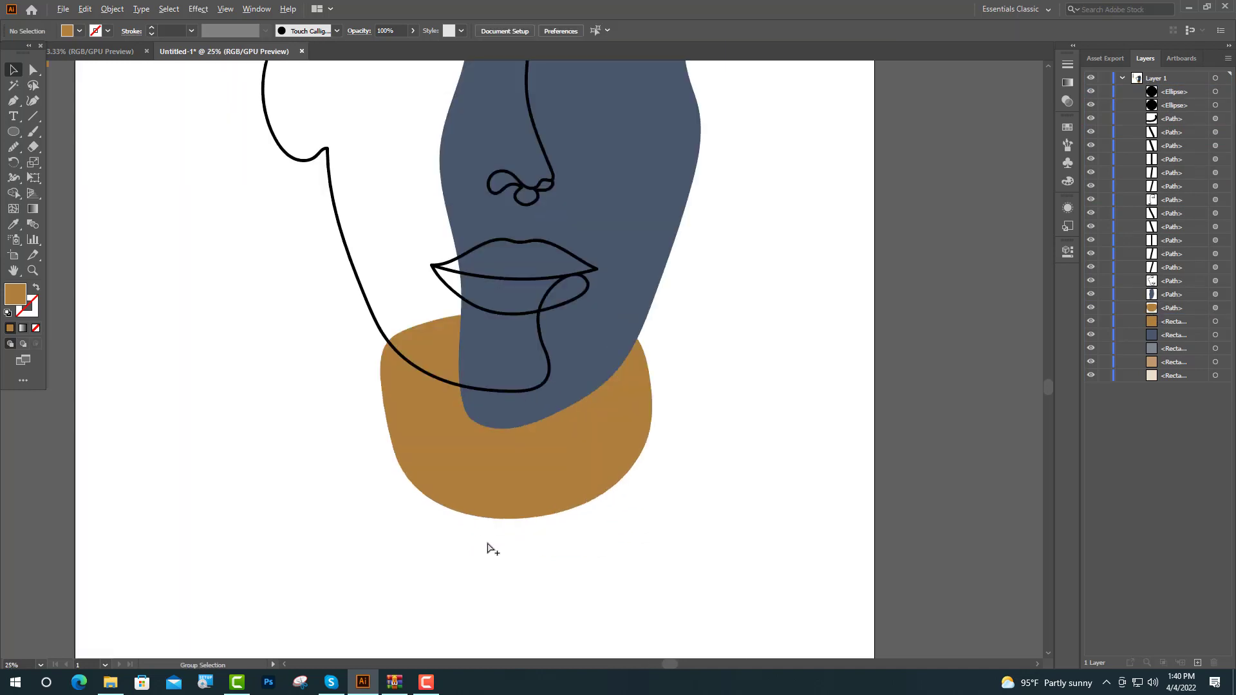
pyautogui.press('a')
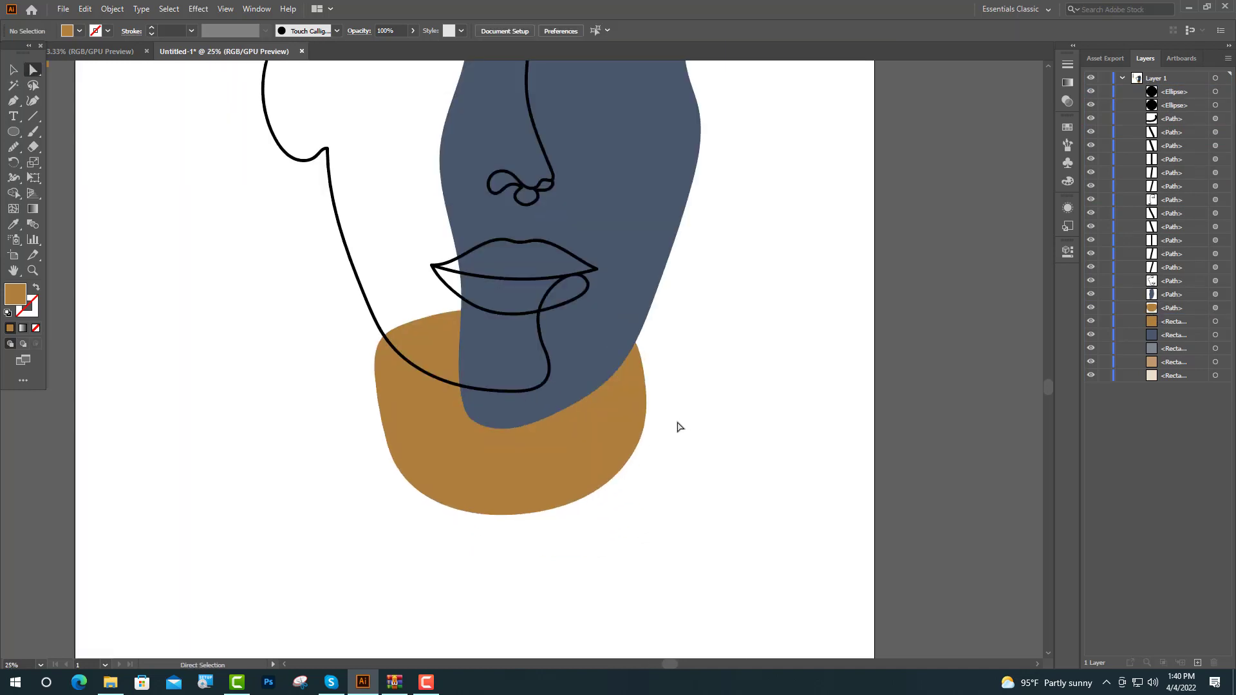
pyautogui.click(648, 406)
pyautogui.click(646, 379)
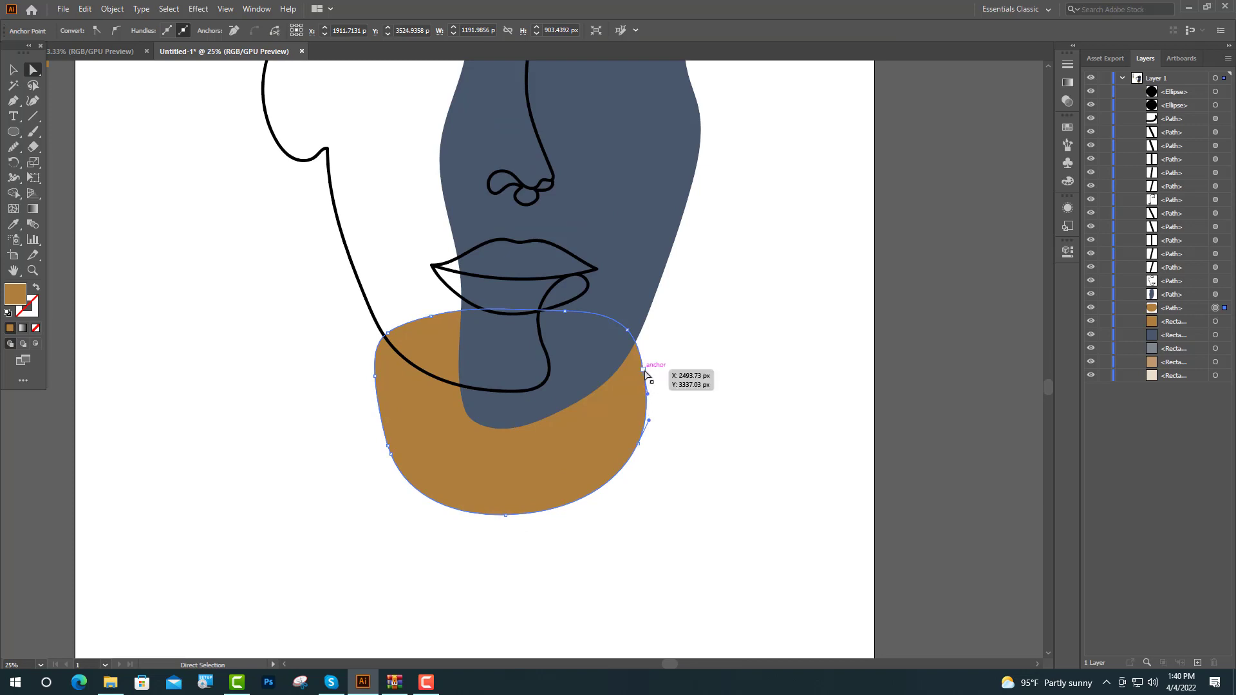
pyautogui.moveTo(647, 443)
pyautogui.mouseDown()
pyautogui.moveTo(638, 441)
pyautogui.moveTo(641, 464)
pyautogui.mouseUp()
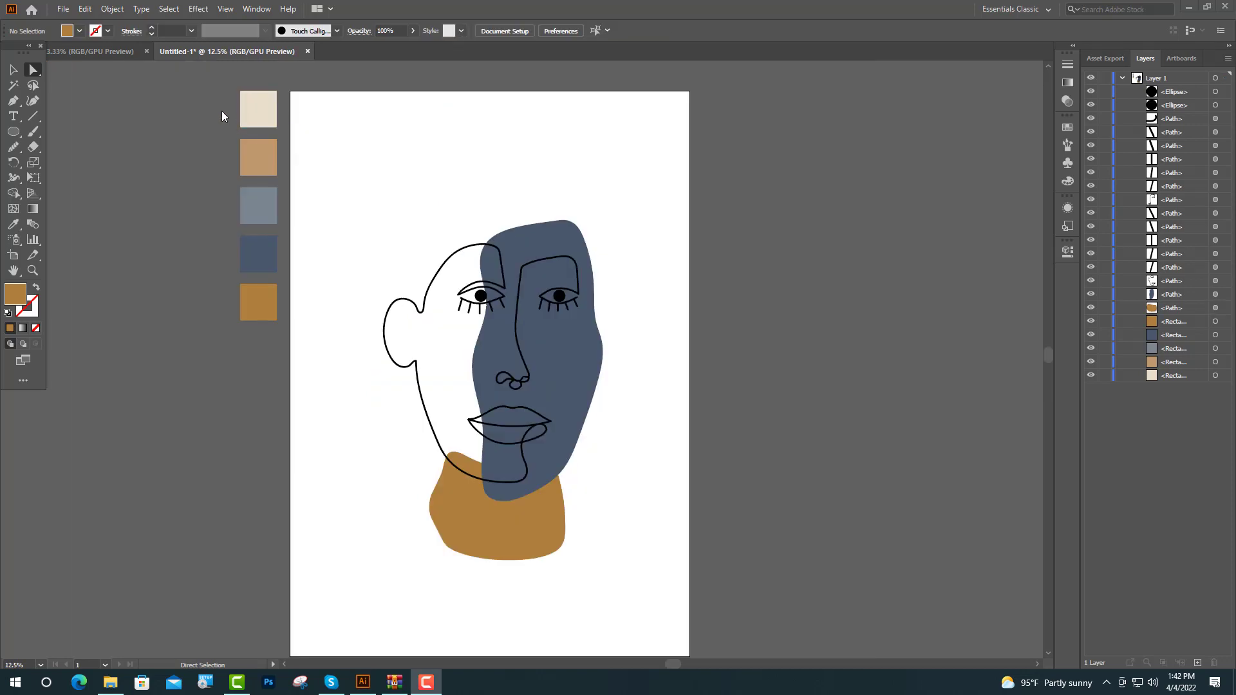
# - Move the golden brown neck shape slightly up under the chin, then deselect it
pyautogui.scroll(-2, 554, 344)
pyautogui.scroll(4, 590, 419)
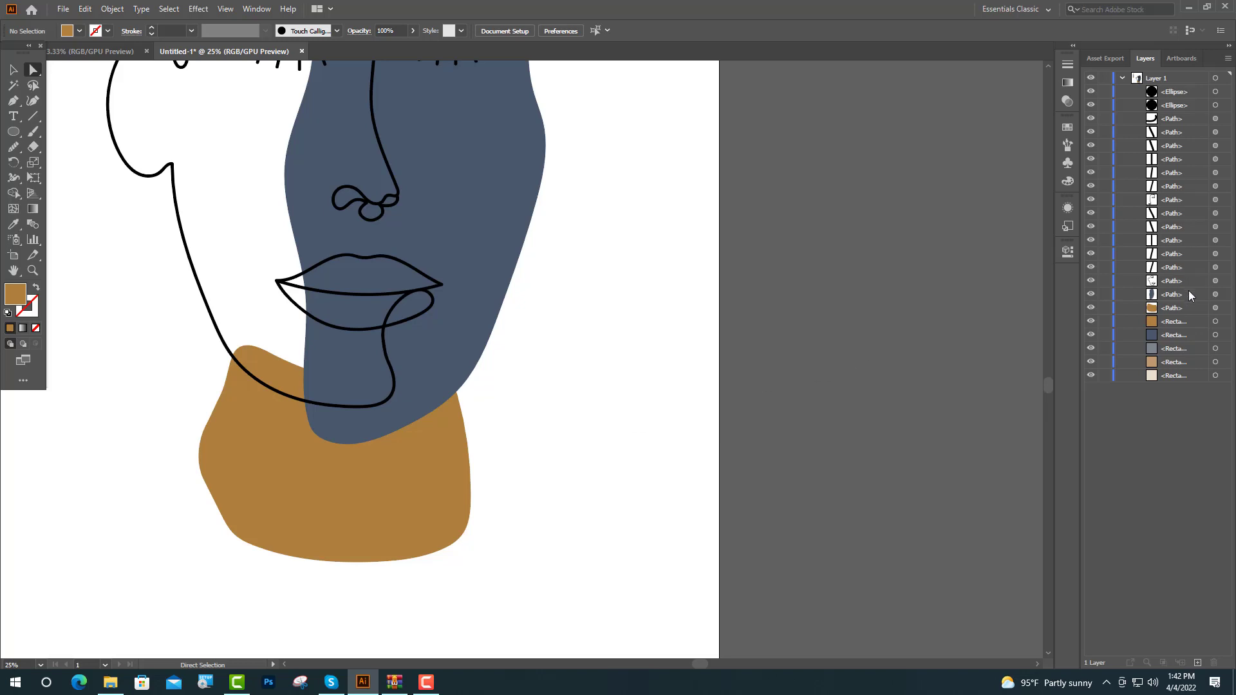
pyautogui.click(1215, 309)
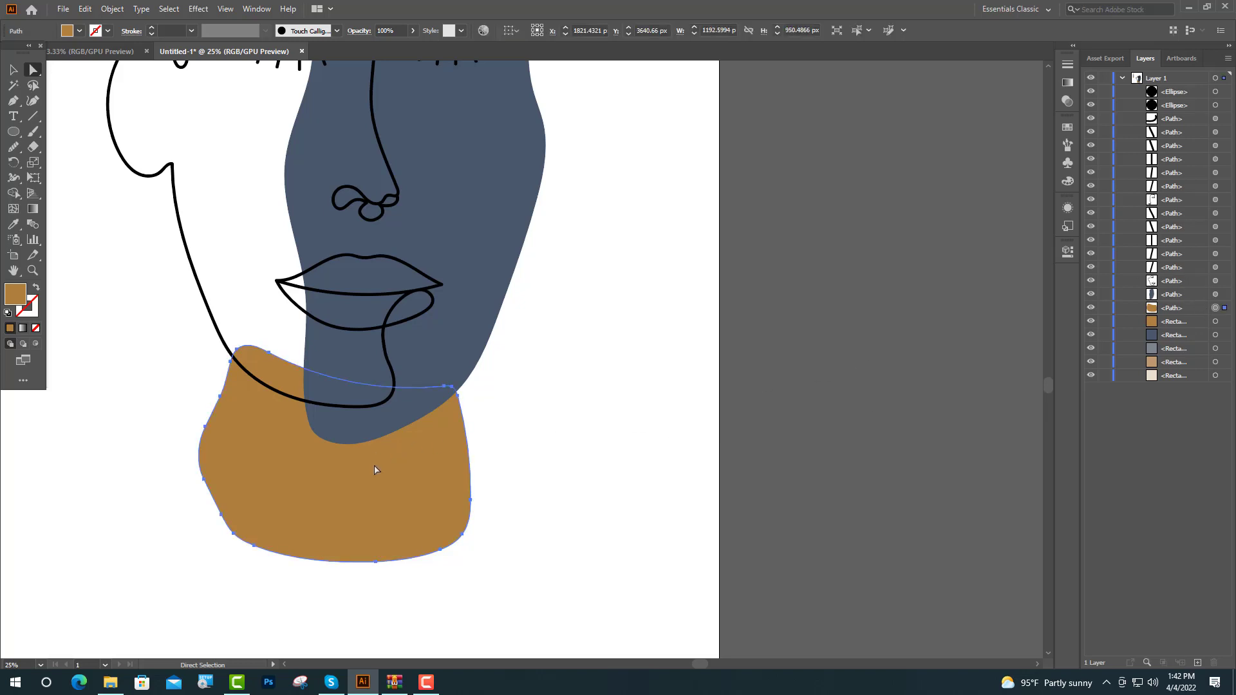
pyautogui.moveTo(377, 470); pyautogui.dragTo(376, 461)
pyautogui.click(558, 468)
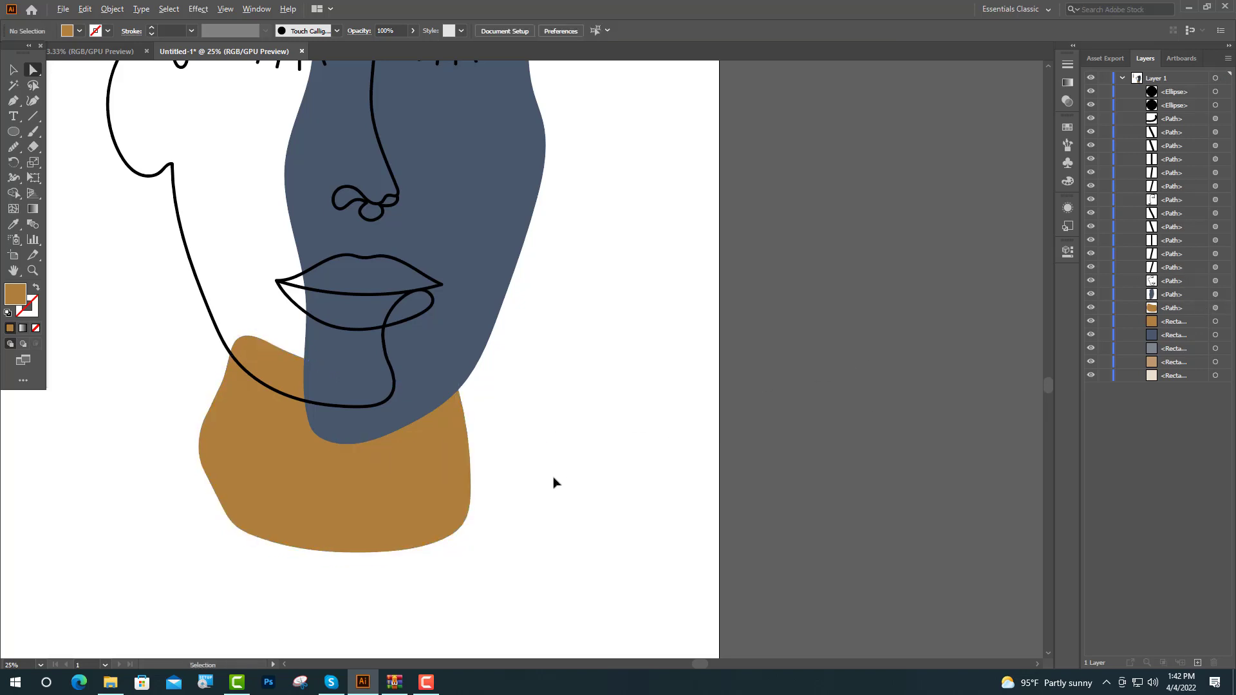
# - Make the golden brown neck shape slightly taller and shift it a little toward the ear side
pyautogui.keyDown('alt'); pyautogui.scroll(-5, 554, 483); pyautogui.keyUp('alt')
pyautogui.keyDown('alt'); pyautogui.scroll(5, 532, 491); pyautogui.keyUp('alt')
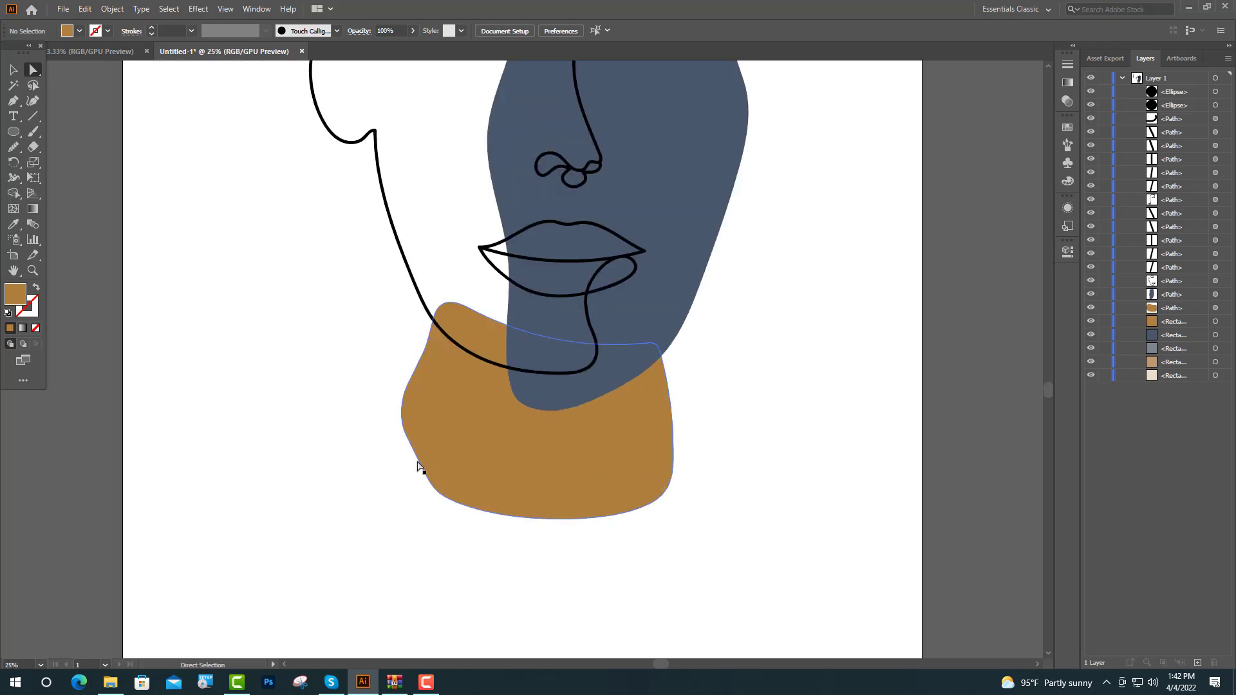
pyautogui.click(630, 490)
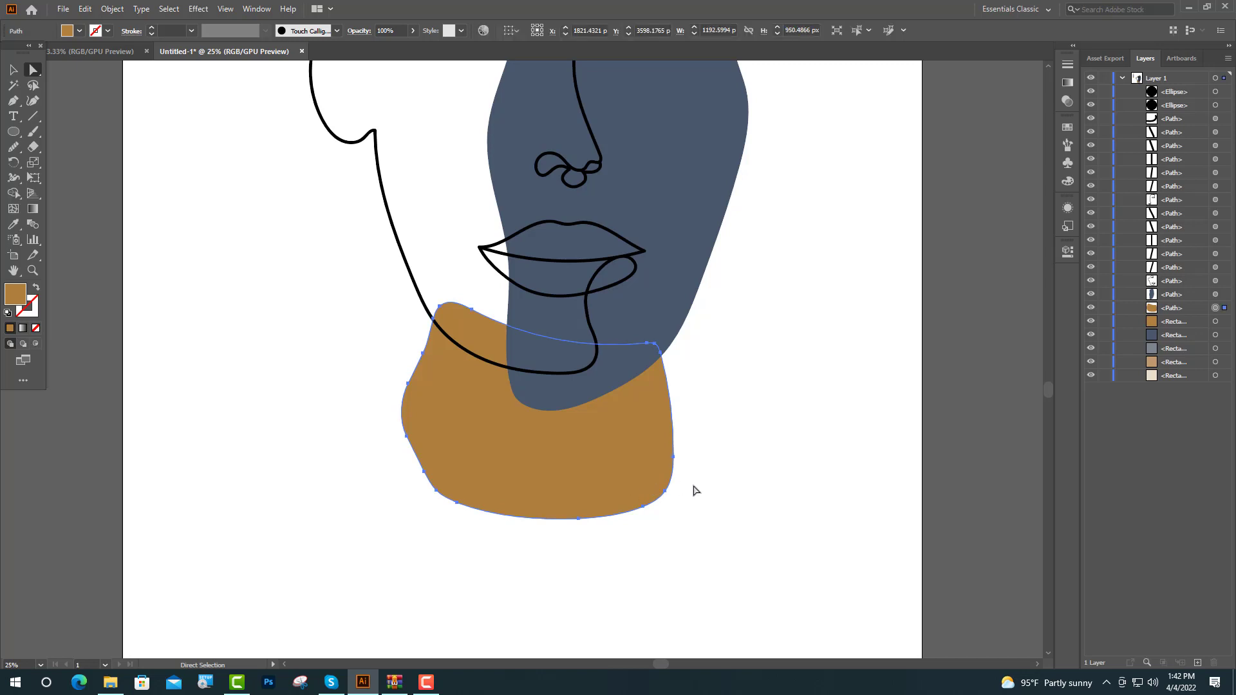
pyautogui.click(13, 69)
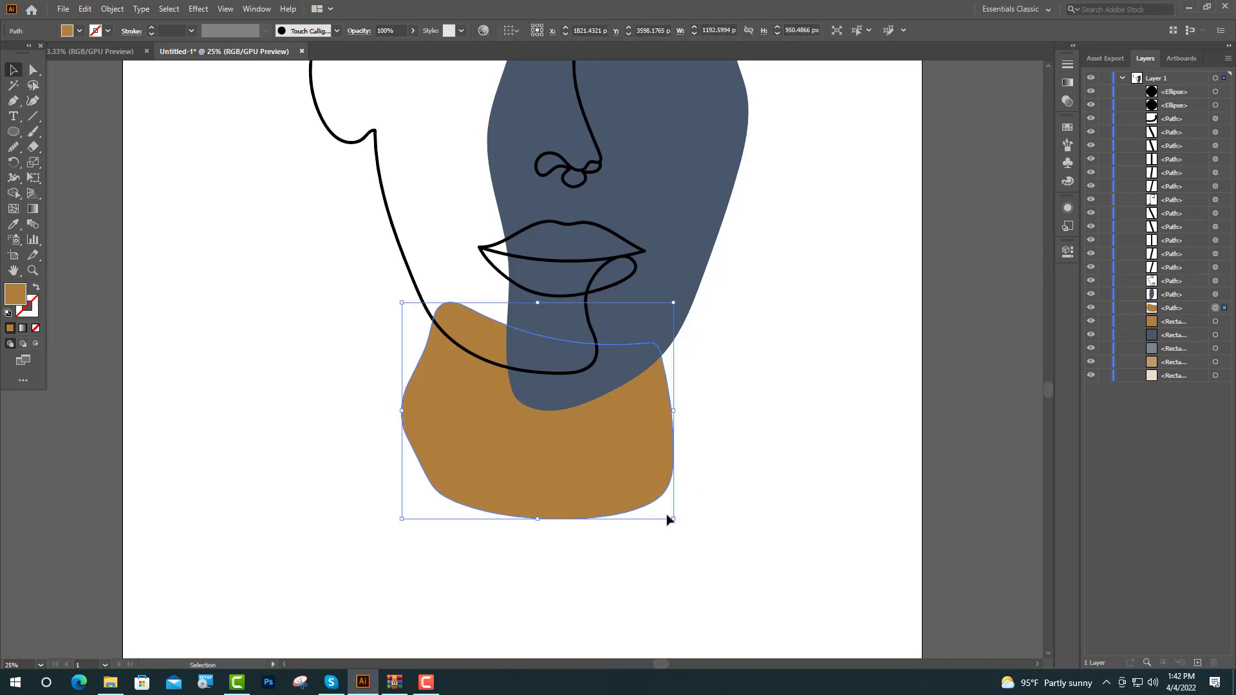
pyautogui.moveTo(679, 524); pyautogui.dragTo(673, 535)
pyautogui.moveTo(601, 500); pyautogui.dragTo(591, 497)
pyautogui.click(775, 480)
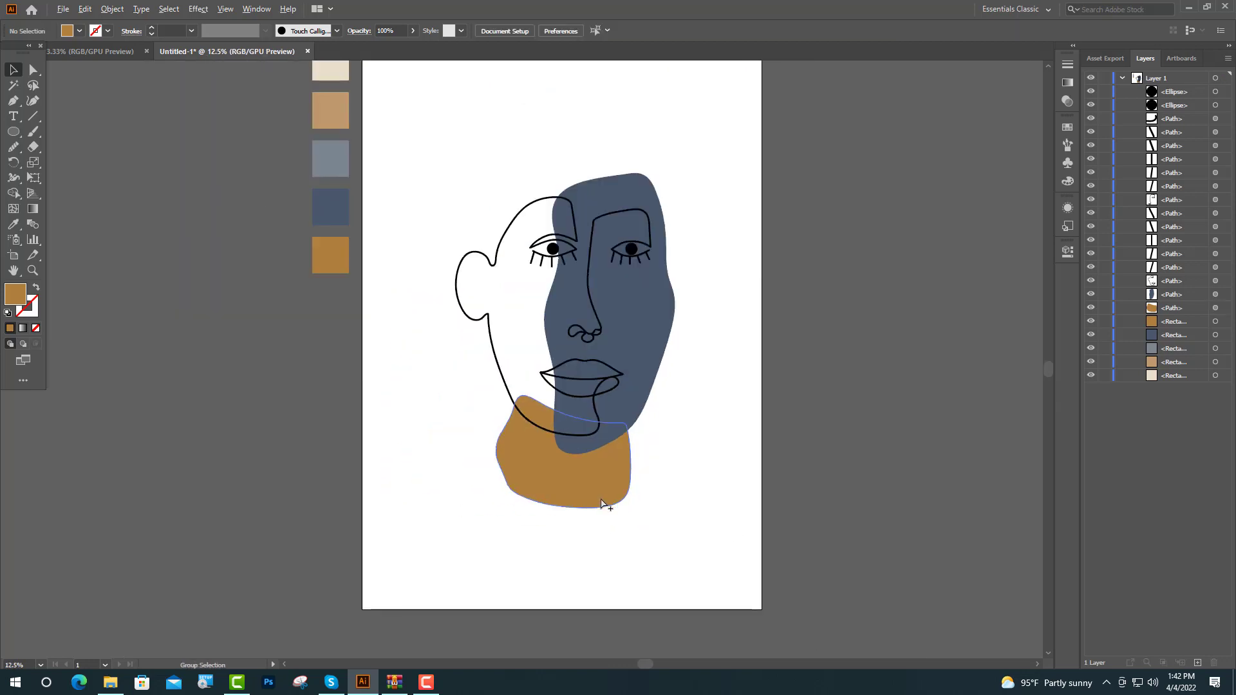
# - Stretch the dark blue shape's upper edge slightly higher above the forehead
pyautogui.scroll(-1, 607, 502)
pyautogui.scroll(3, 772, 463)
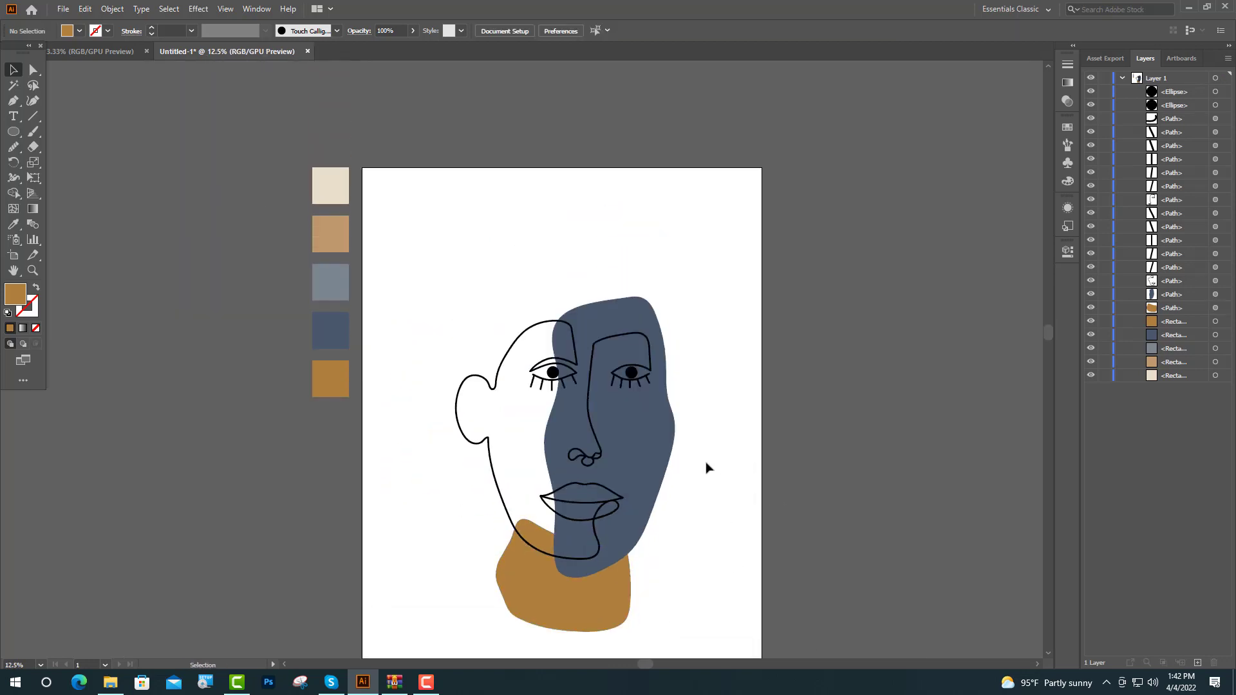
pyautogui.scroll(1, 634, 448)
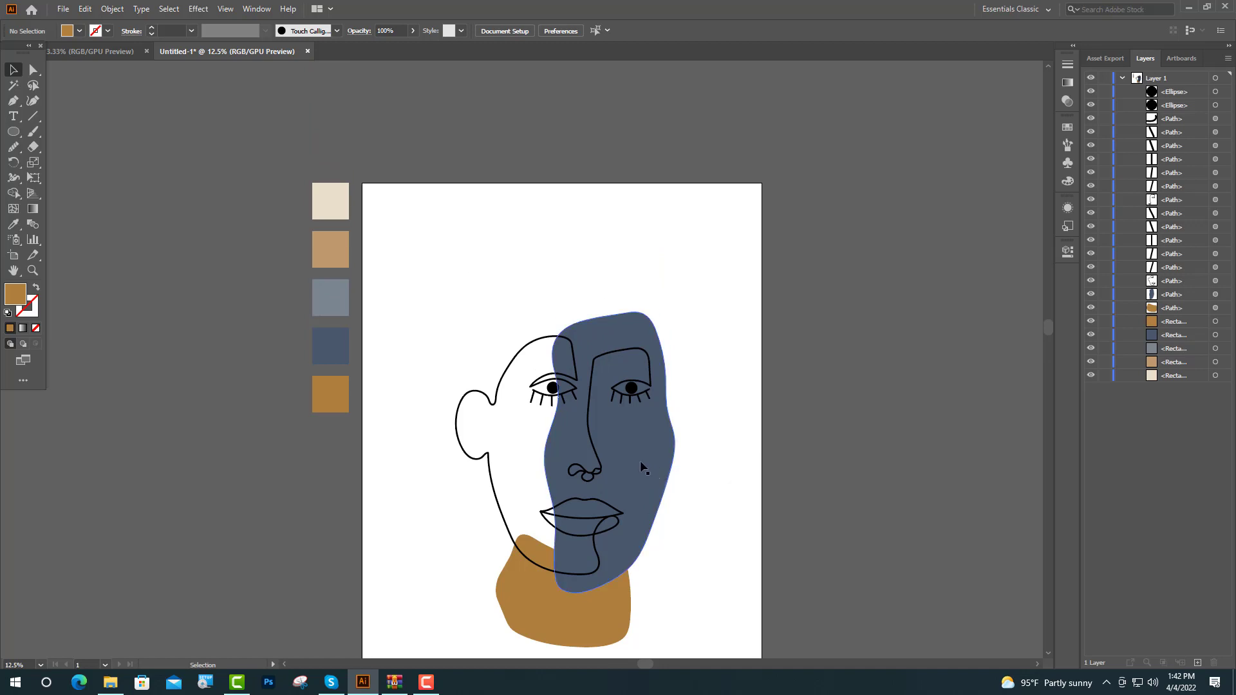
pyautogui.click(669, 465)
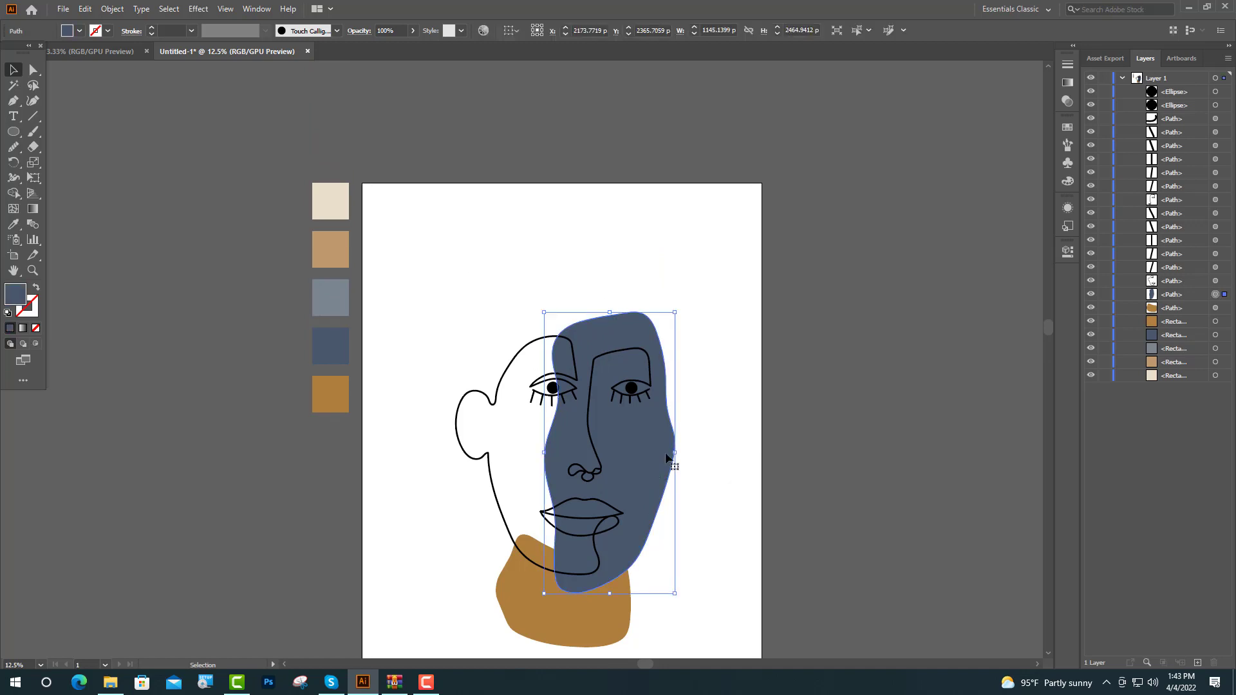
pyautogui.moveTo(613, 314); pyautogui.dragTo(612, 297)
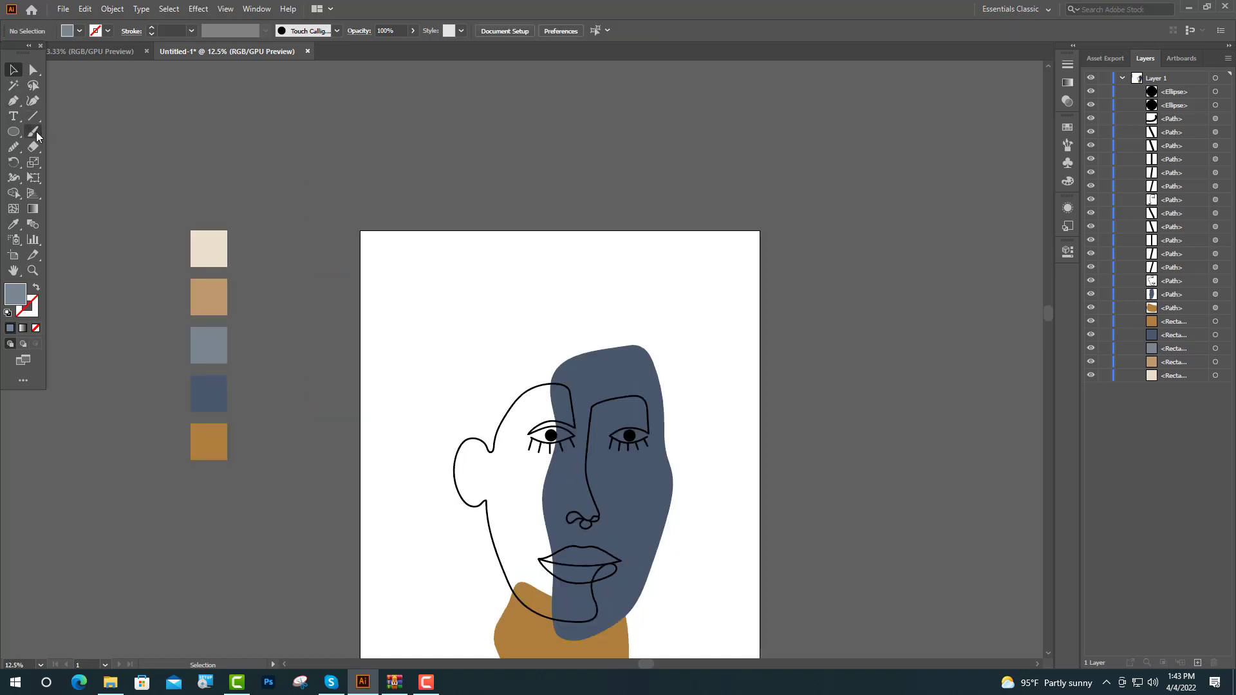
# - Paint a closed organic outline about 1886 by 2872 px in the palette's slate grey behind the ear, extending past the artboard's upper corner
pyautogui.click(35, 132)
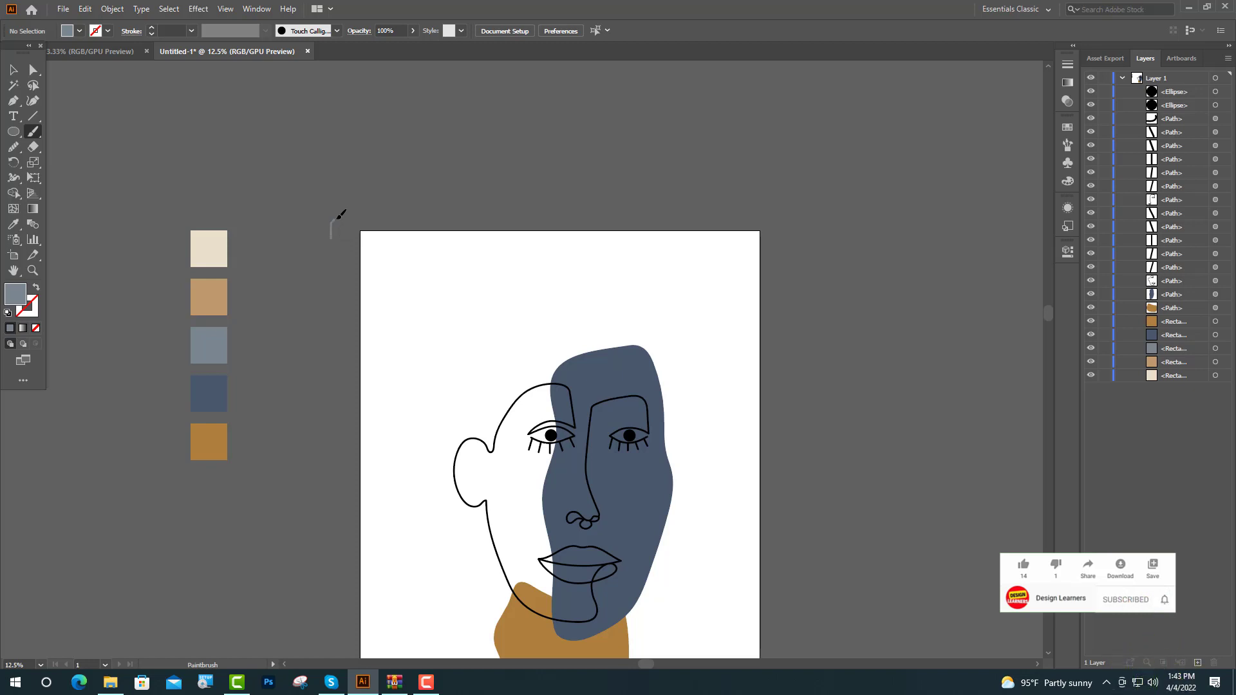
pyautogui.moveTo(351, 212)
pyautogui.mouseDown()
pyautogui.moveTo(518, 220)
pyautogui.moveTo(538, 276)
pyautogui.moveTo(501, 369)
pyautogui.moveTo(499, 465)
pyautogui.moveTo(452, 515)
pyautogui.moveTo(394, 536)
pyautogui.mouseUp()
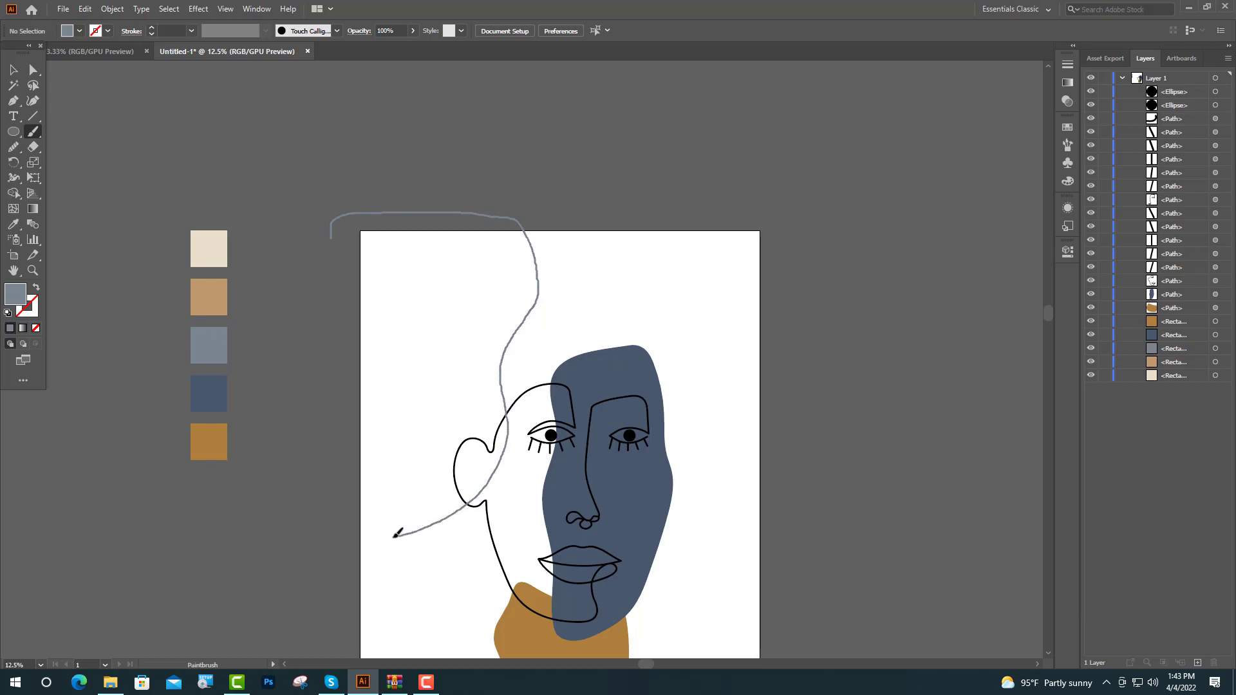
pyautogui.moveTo(343, 505)
pyautogui.mouseDown()
pyautogui.moveTo(325, 277)
pyautogui.moveTo(334, 223)
pyautogui.mouseUp()
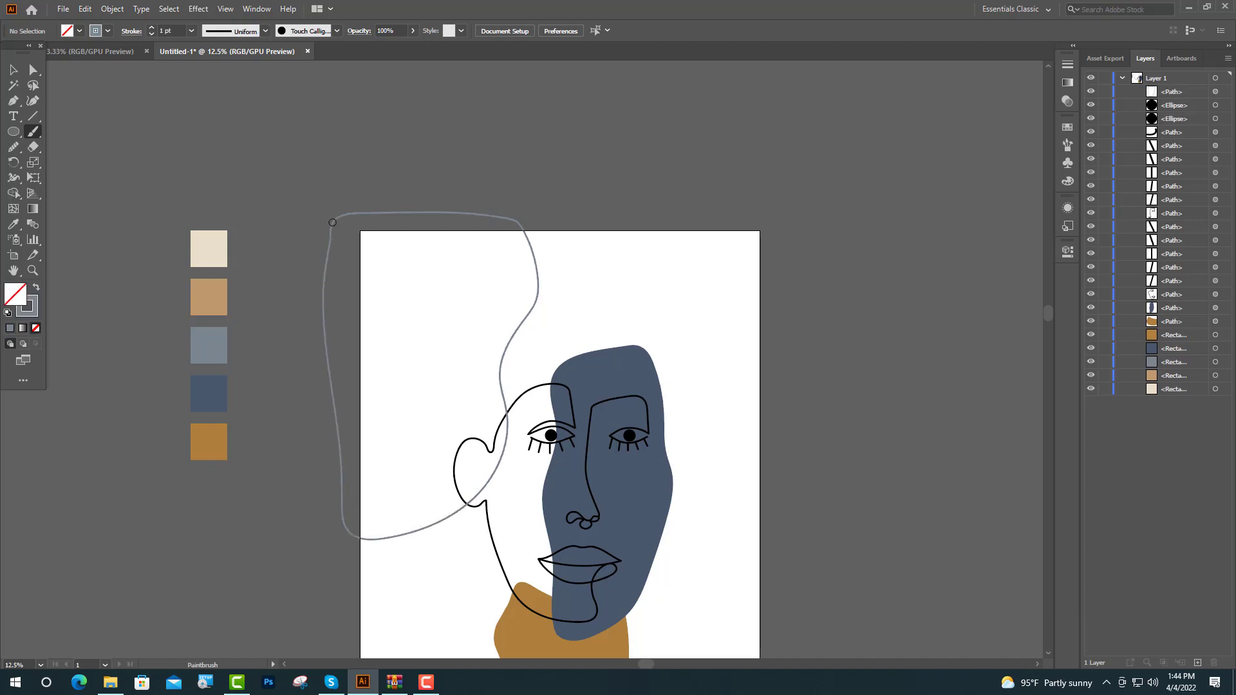
# - Turn the large painted outline into a solid slate grey shape by swapping its stroke and fill, then deselect it
pyautogui.hotkey('ctrl', '-')
pyautogui.hotkey('ctrl', '-')
pyautogui.hotkey('ctrl', '-')
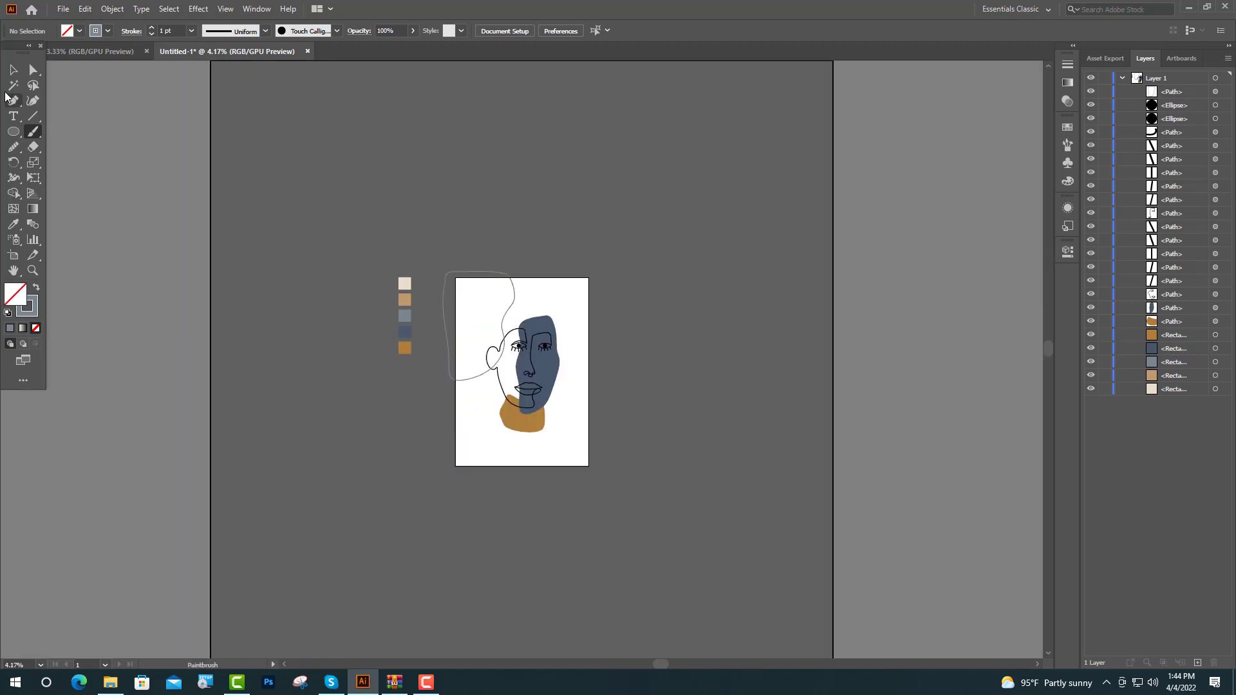
pyautogui.click(13, 72)
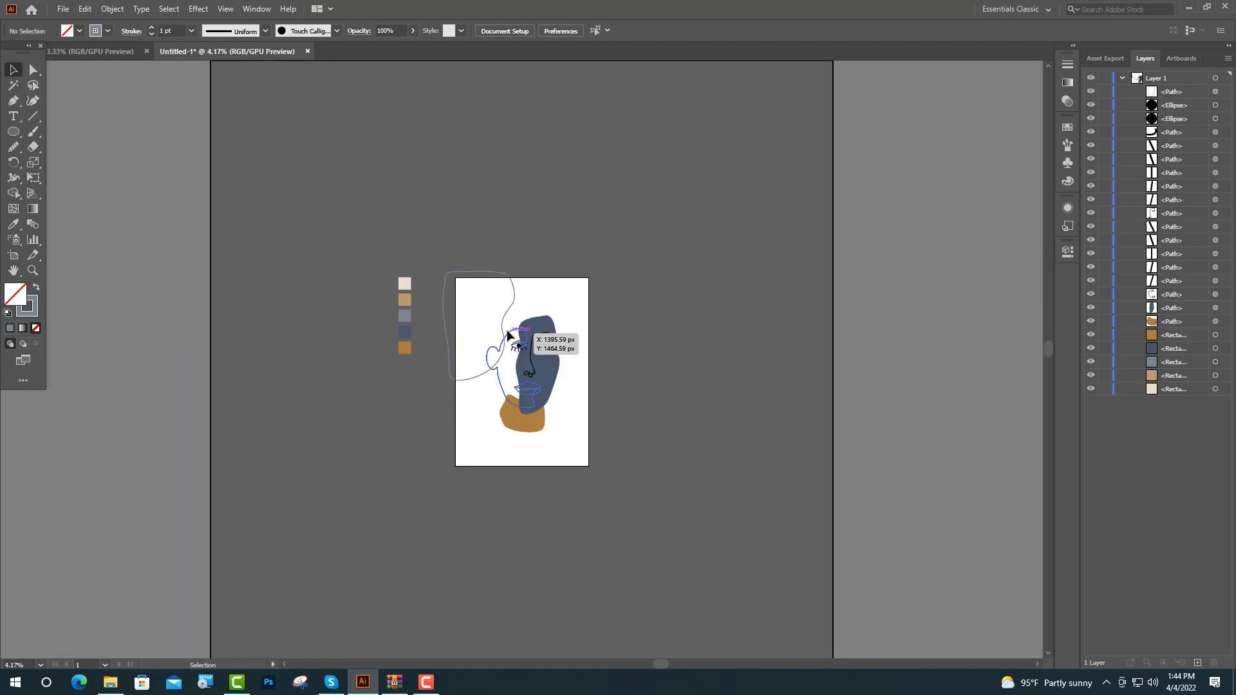
pyautogui.click(503, 326)
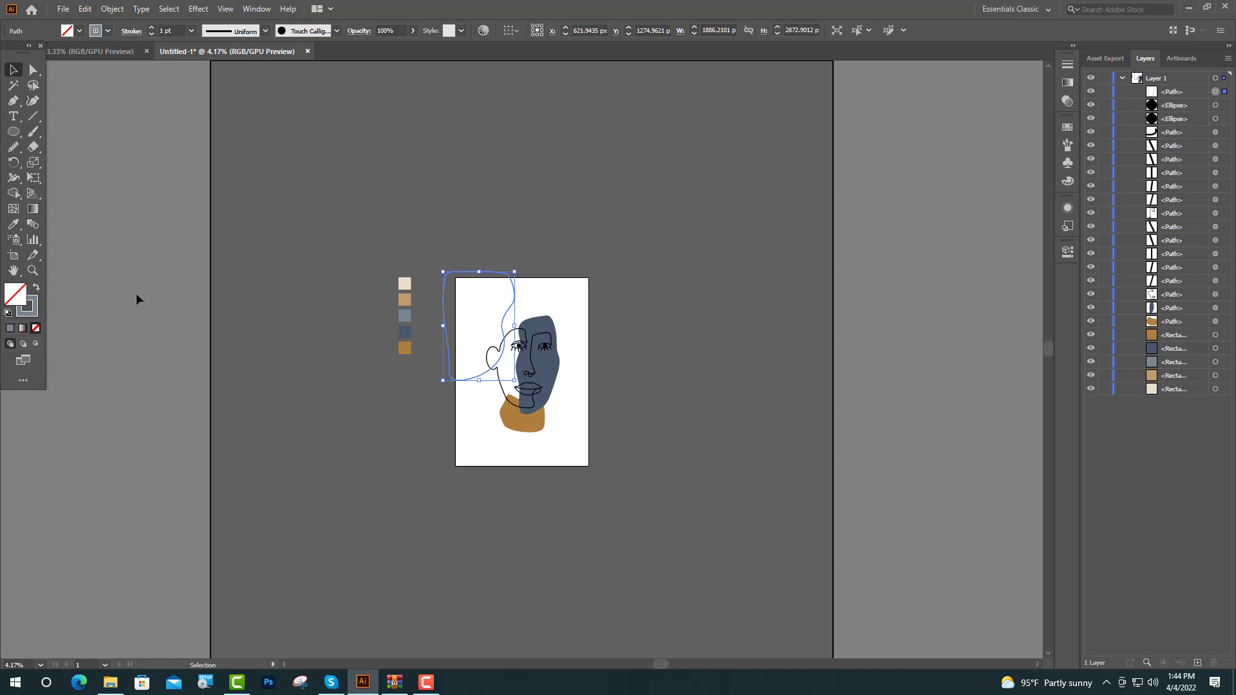
pyautogui.click(36, 291)
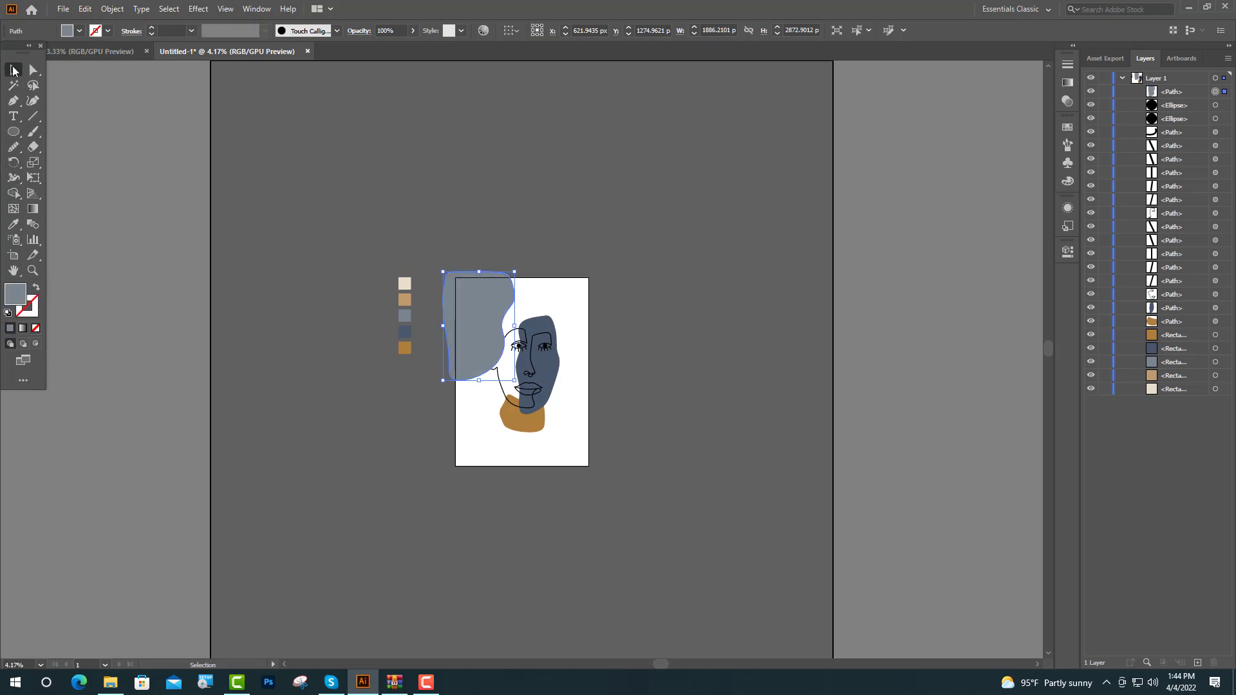
pyautogui.click(288, 352)
# - Move the slate grey shape below all face lines in the layer stacking order, just above the dark blue shape
pyautogui.scroll(3, 560, 351)
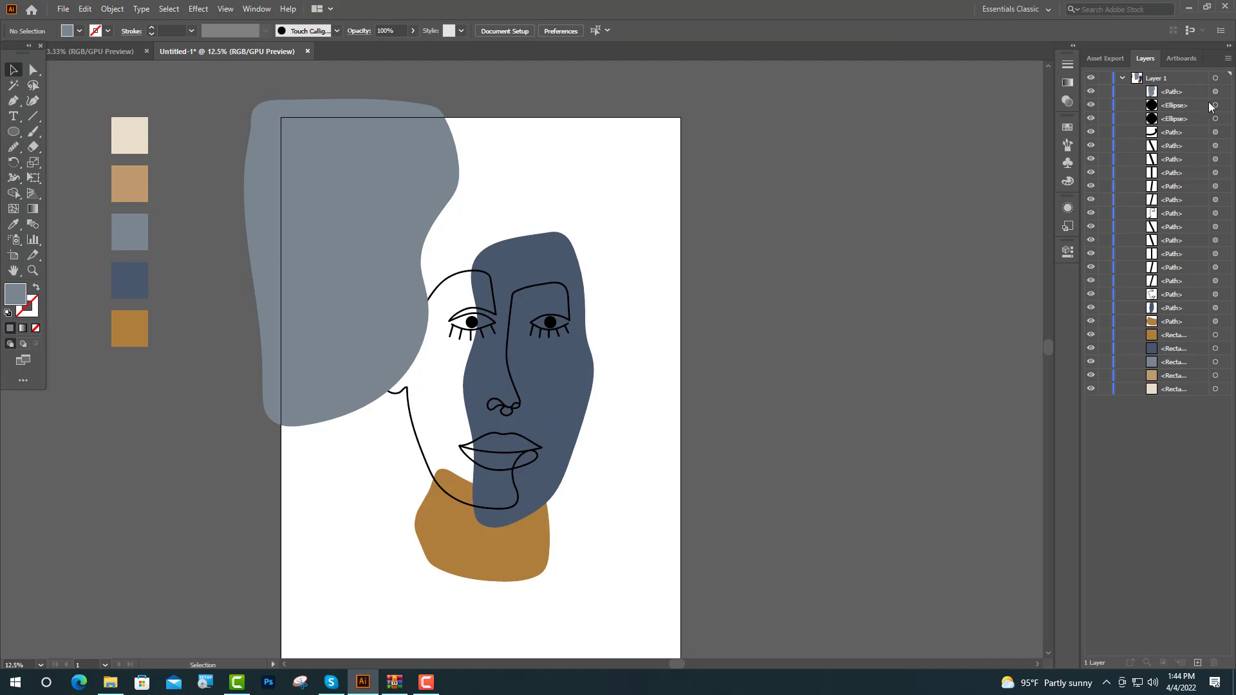
pyautogui.moveTo(1215, 95)
pyautogui.mouseDown()
pyautogui.moveTo(1173, 320)
pyautogui.moveTo(1140, 302)
pyautogui.mouseUp()
pyautogui.click(602, 318)
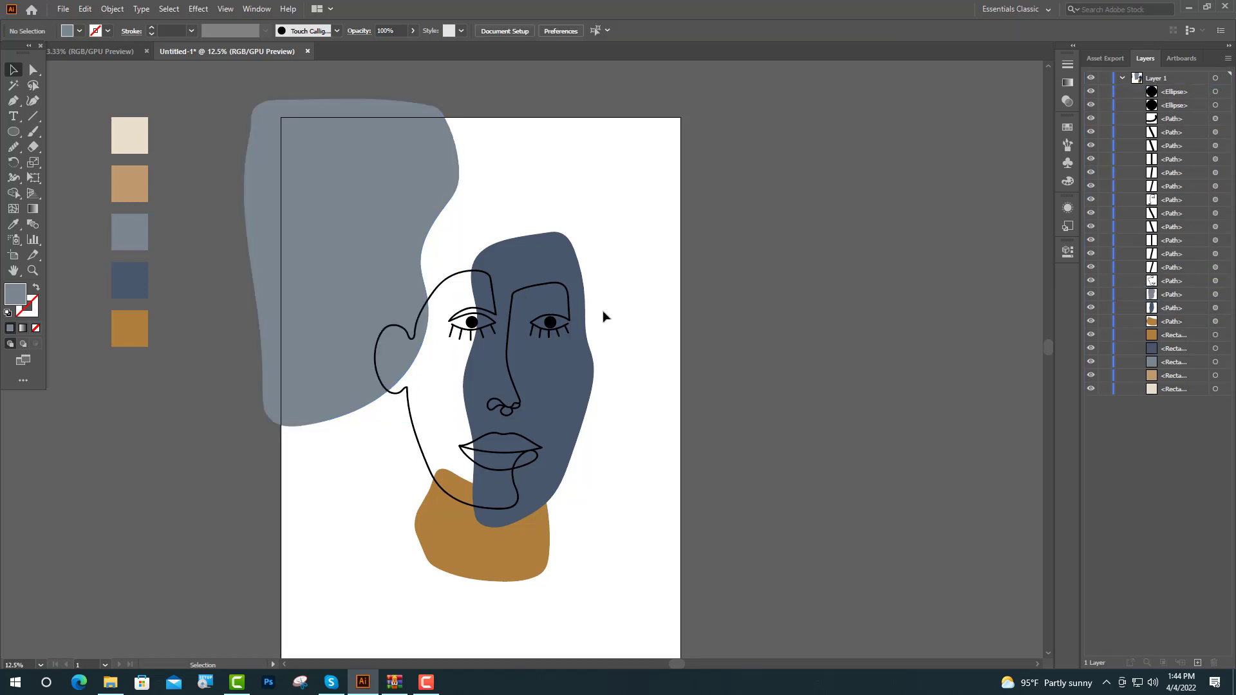
# - Shift the slate grey shape about 70 px down behind the ear, deselect it, and review the whole composition
pyautogui.moveTo(386, 256); pyautogui.dragTo(384, 269)
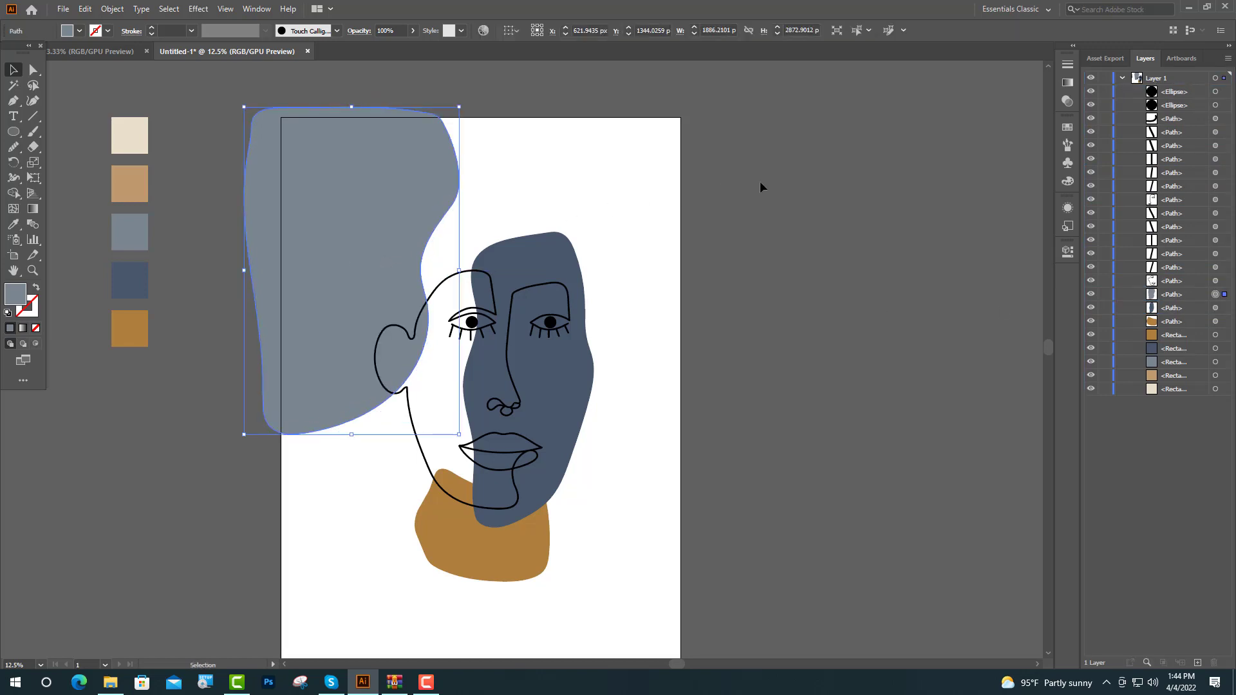
pyautogui.click(757, 188)
pyautogui.keyDown('alt'); pyautogui.scroll(-2, 669, 193); pyautogui.keyUp('alt')
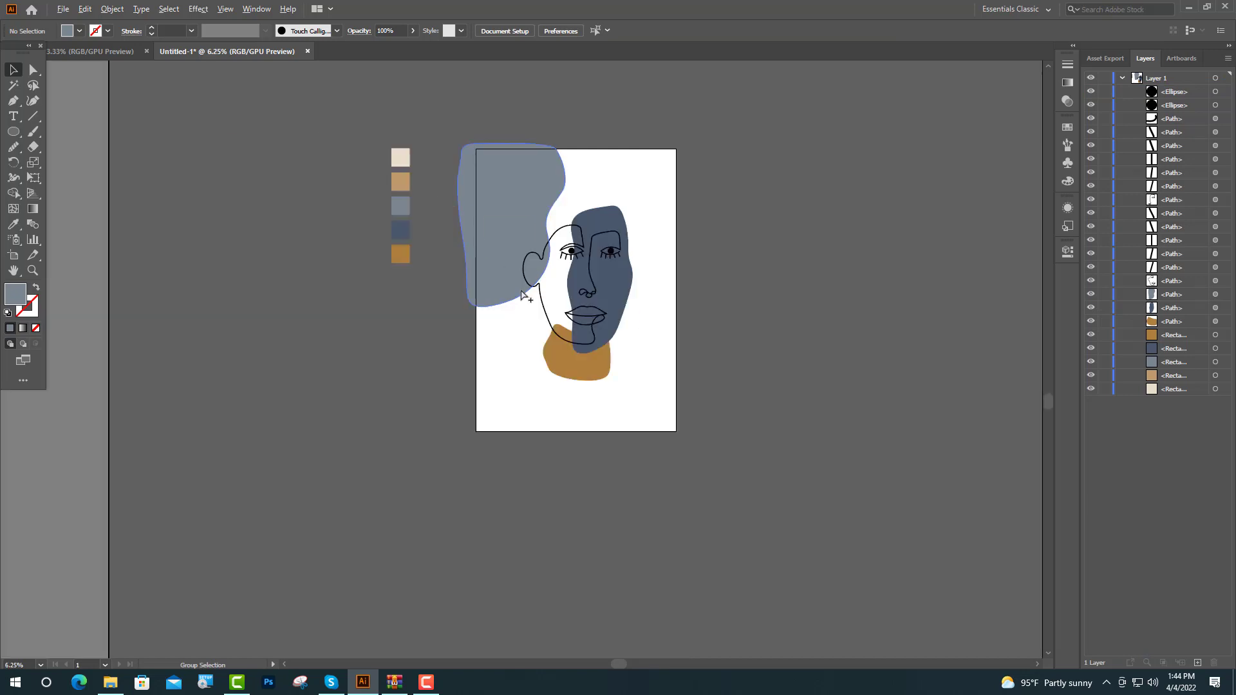
pyautogui.keyDown('alt'); pyautogui.scroll(1, 724, 389); pyautogui.keyUp('alt')
pyautogui.scroll(2, 700, 394)
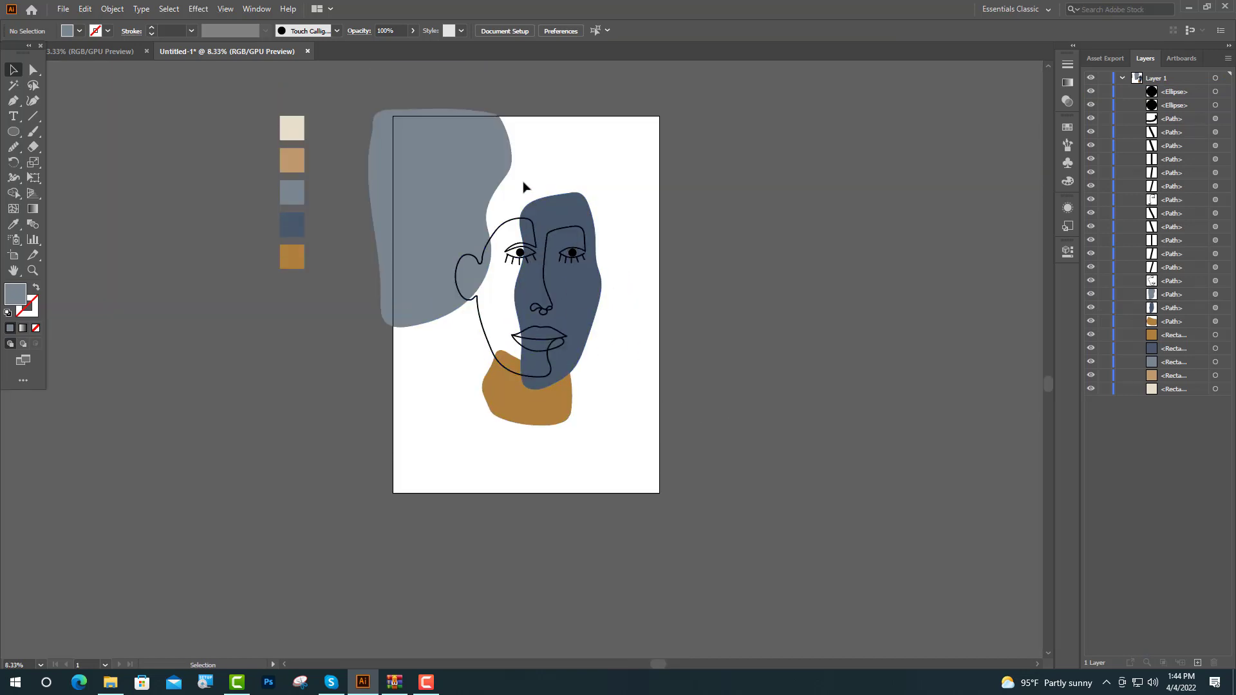
# - Select the face lines together with the dark blue and golden brown shapes, adding the eyelashes left out of the selection
pyautogui.moveTo(524, 183); pyautogui.dragTo(609, 378)
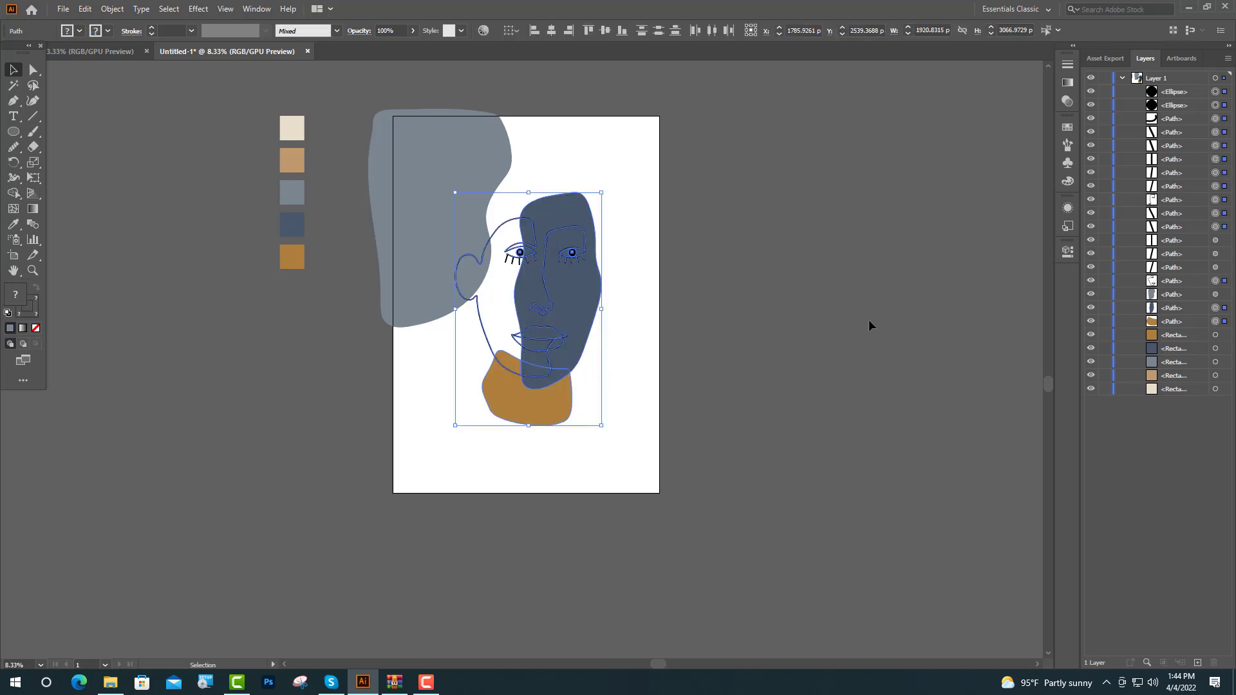
pyautogui.hotkey('ctrl', '+')
pyautogui.hotkey('ctrl', '+')
pyautogui.hotkey('ctrl', '+')
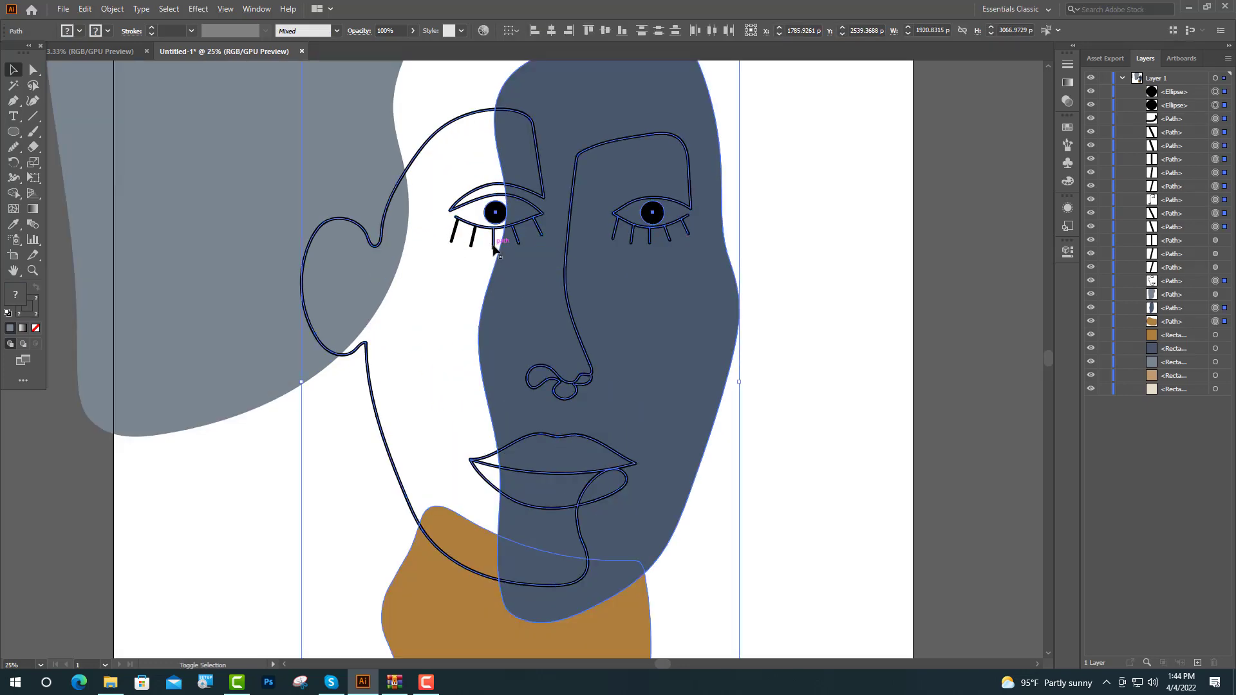
pyautogui.keyDown('shift'); pyautogui.click(472, 240); pyautogui.keyUp('shift')
pyautogui.keyDown('shift'); pyautogui.click(454, 232); pyautogui.keyUp('shift')
# - Enlarge the selected face lines and two color shapes to about 2132 by 3404 px, shift them slightly sideways, and deselect
pyautogui.scroll(-2, 523, 419)
pyautogui.scroll(1, 628, 349)
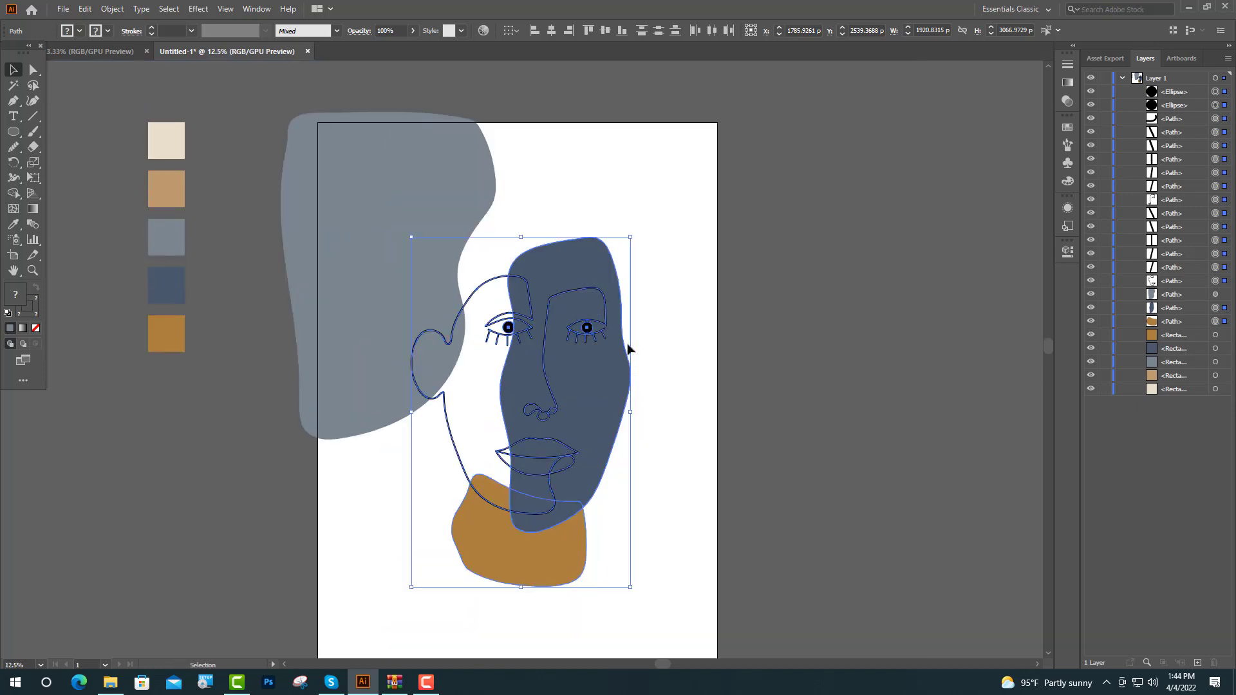
pyautogui.moveTo(630, 237); pyautogui.dragTo(649, 200)
pyautogui.moveTo(592, 405); pyautogui.dragTo(573, 403)
pyautogui.scroll(-2, 629, 383)
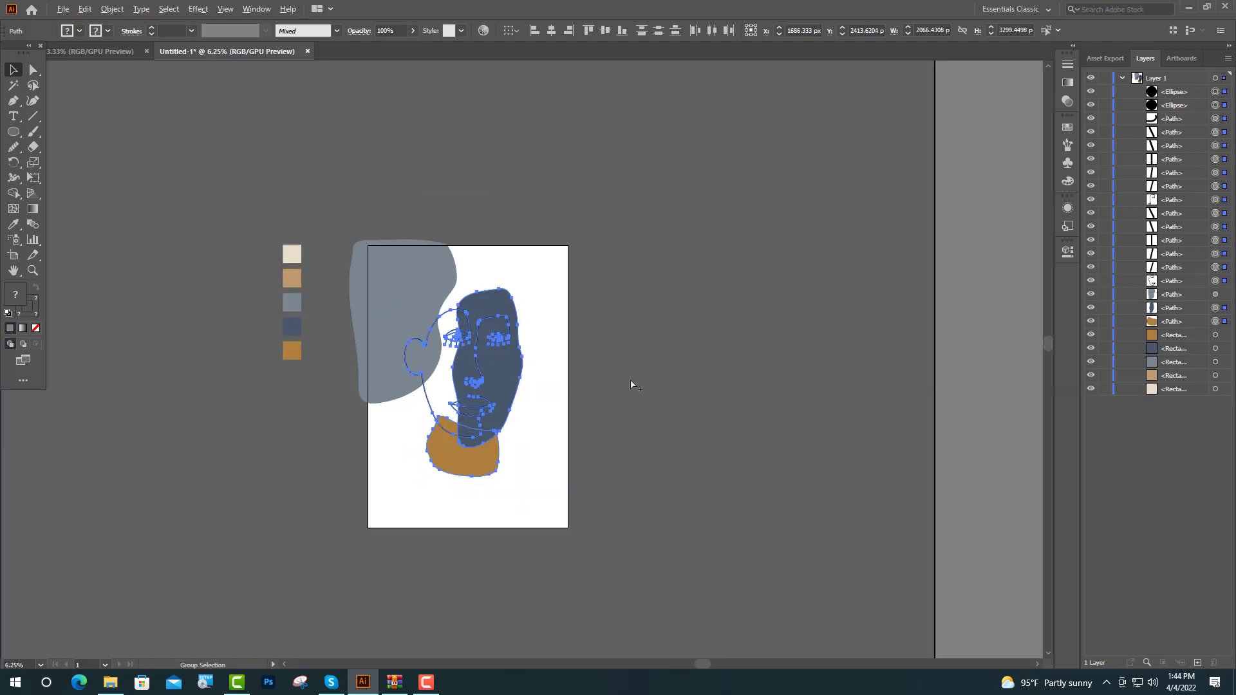
pyautogui.scroll(2, 518, 268)
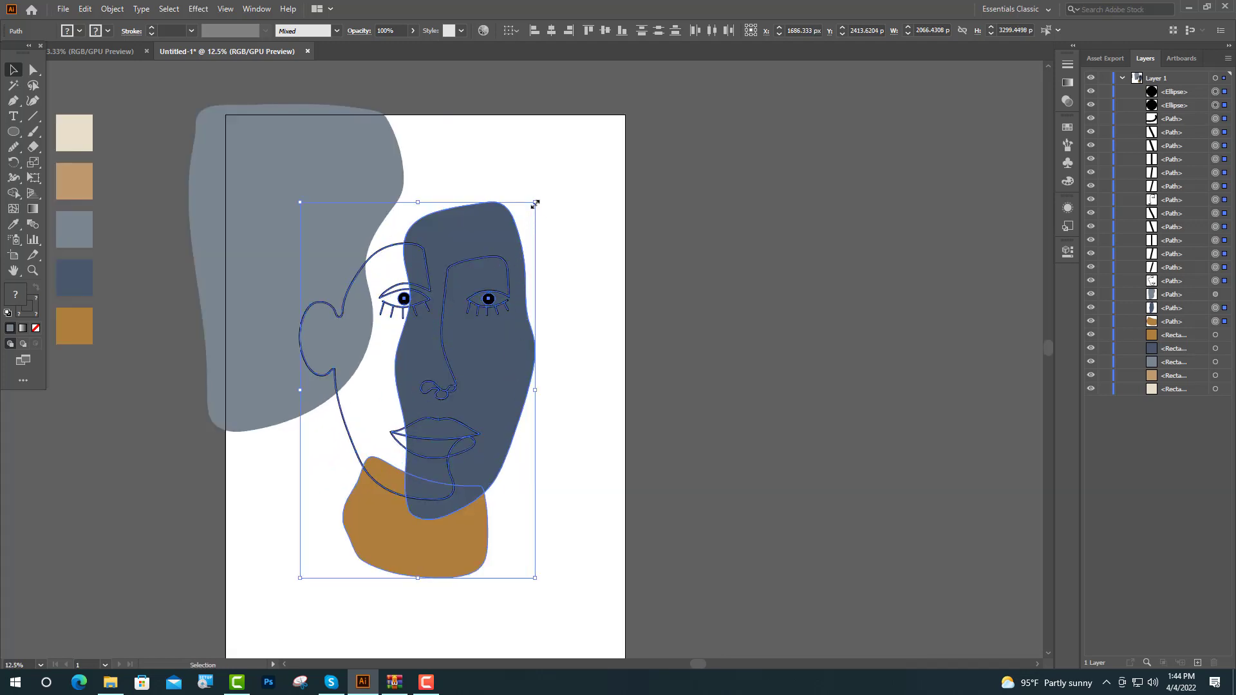
pyautogui.moveTo(535, 204); pyautogui.dragTo(544, 190)
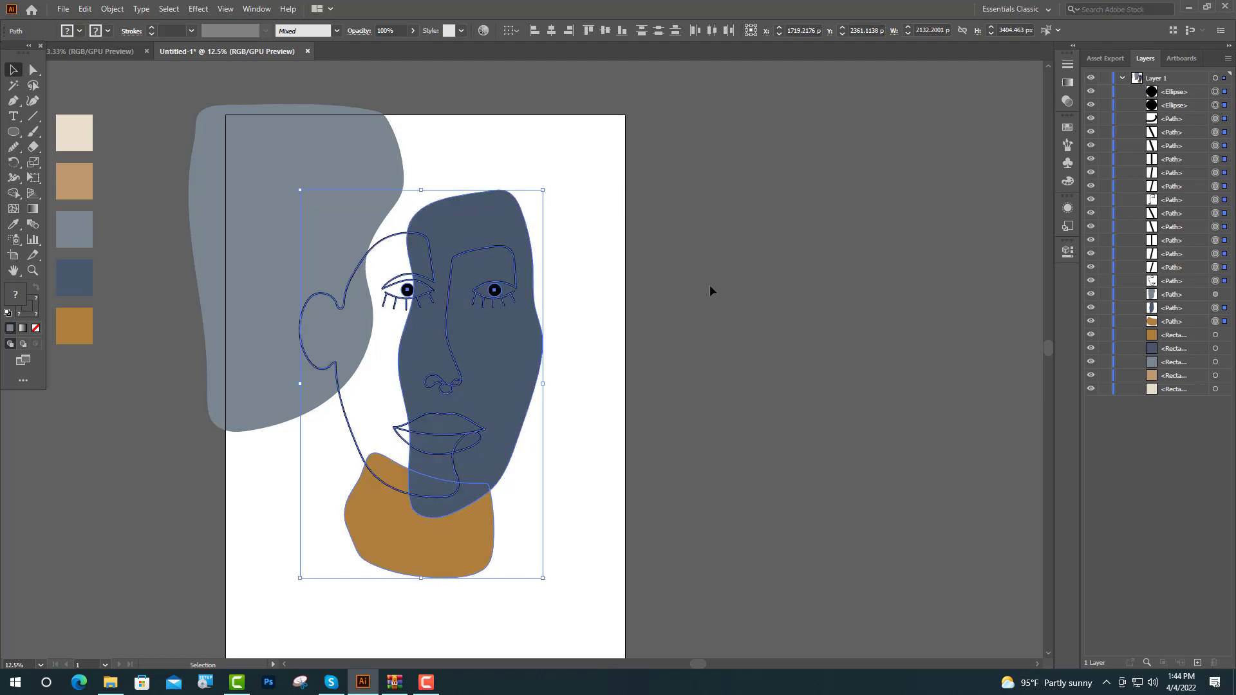
pyautogui.click(710, 291)
pyautogui.scroll(-1, 704, 338)
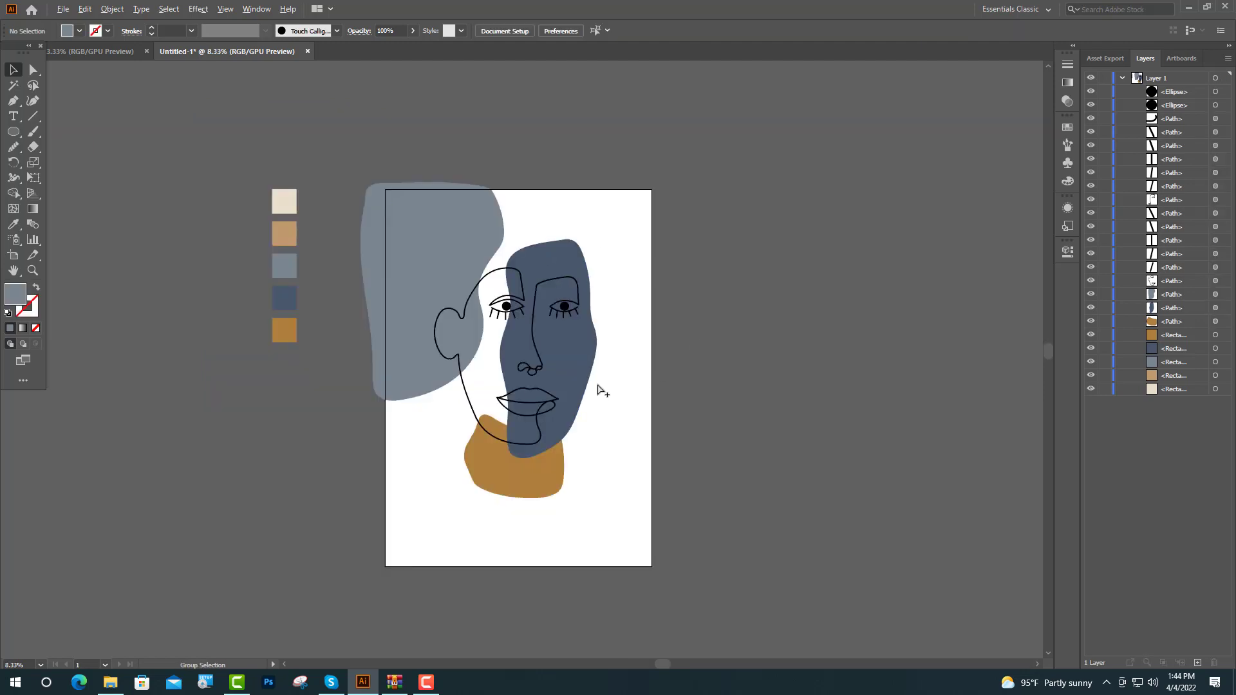
# - Nudge the dark blue shape slightly upward behind the face lines, deselect it, and check the composition
pyautogui.scroll(1, 599, 387)
pyautogui.moveTo(568, 382); pyautogui.dragTo(572, 379)
pyautogui.click(733, 398)
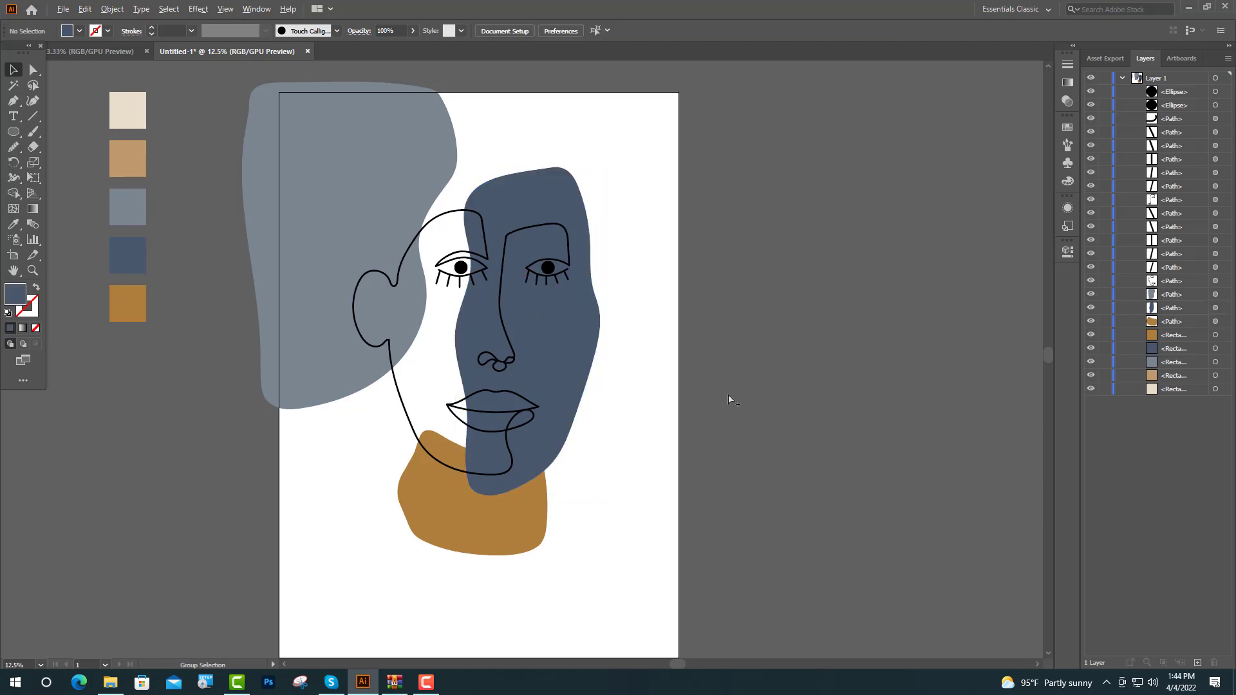
pyautogui.scroll(-1, 730, 401)
pyautogui.scroll(1, 667, 428)
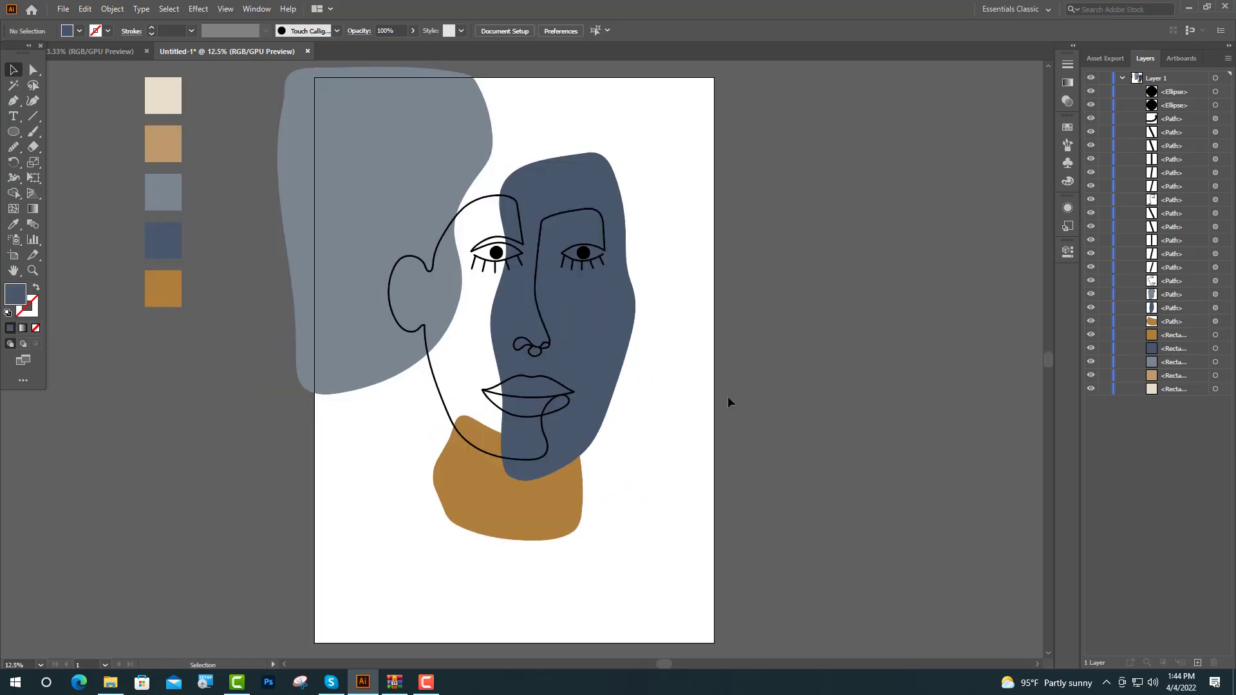
pyautogui.moveTo(582, 387); pyautogui.dragTo(581, 383)
pyautogui.click(745, 388)
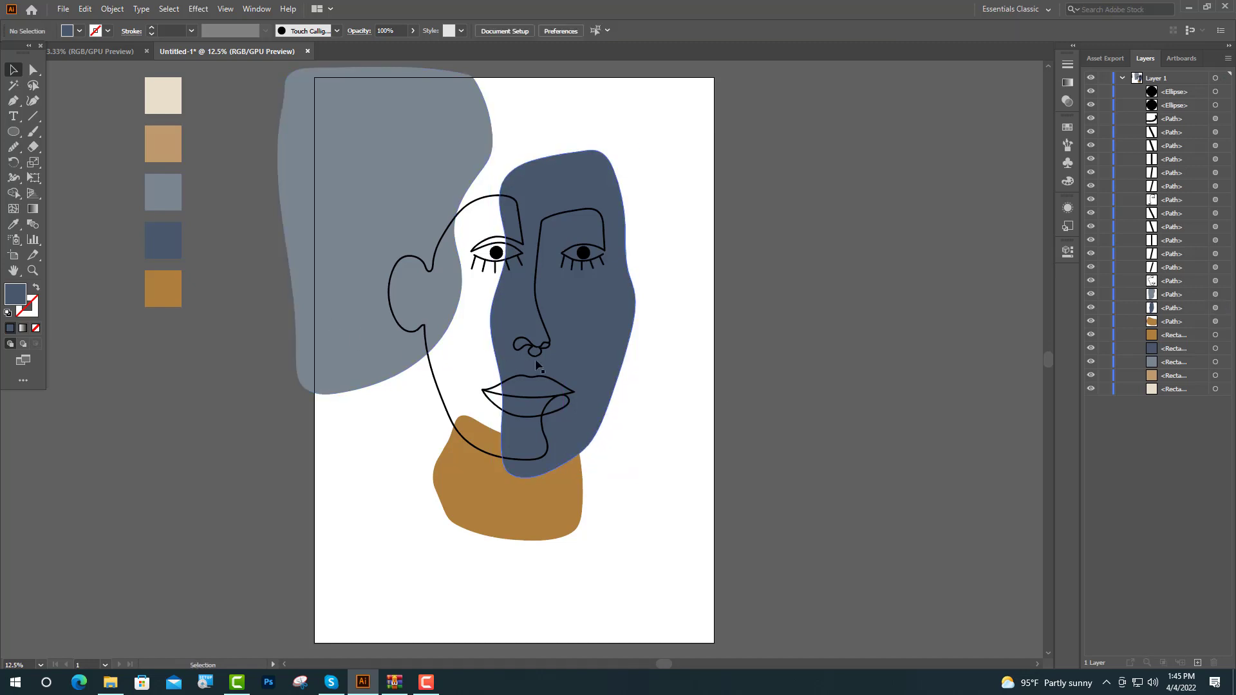
pyautogui.scroll(-1, 644, 486)
pyautogui.scroll(1, 654, 509)
pyautogui.scroll(1, 649, 540)
pyautogui.scroll(1, 648, 539)
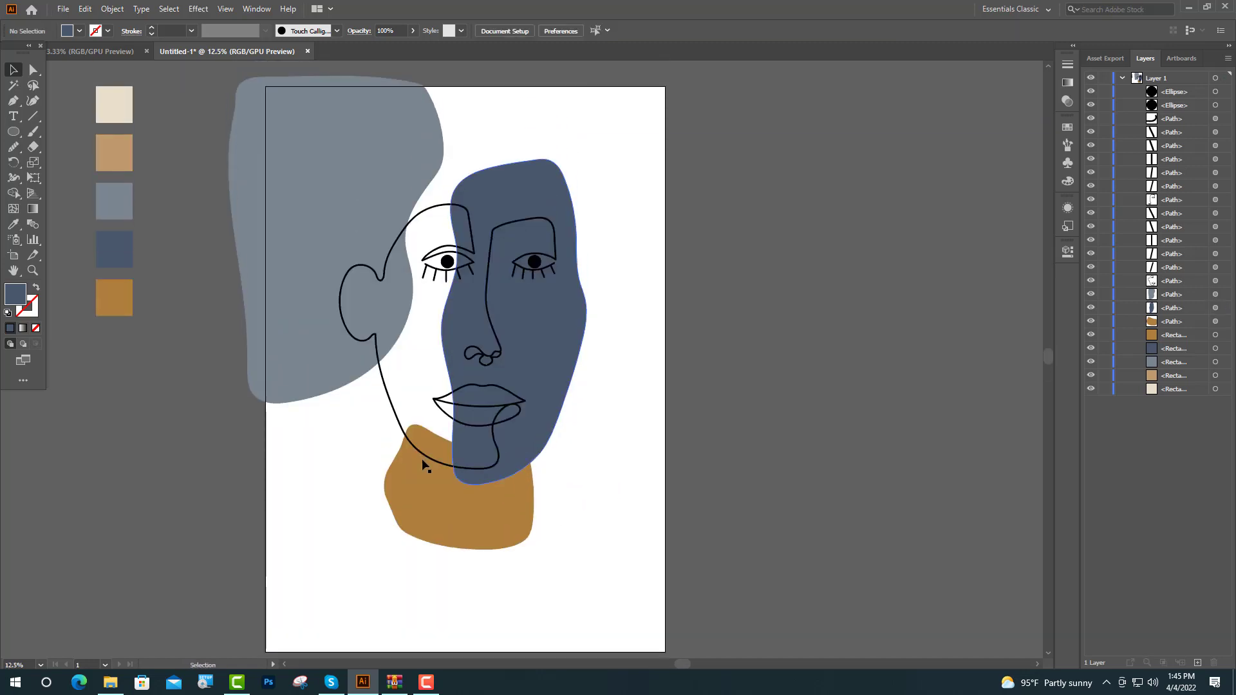
# - Sample the palette's tan and paint a closed organic outline around the artboard's lower corner, extending past its edges
pyautogui.click(13, 224)
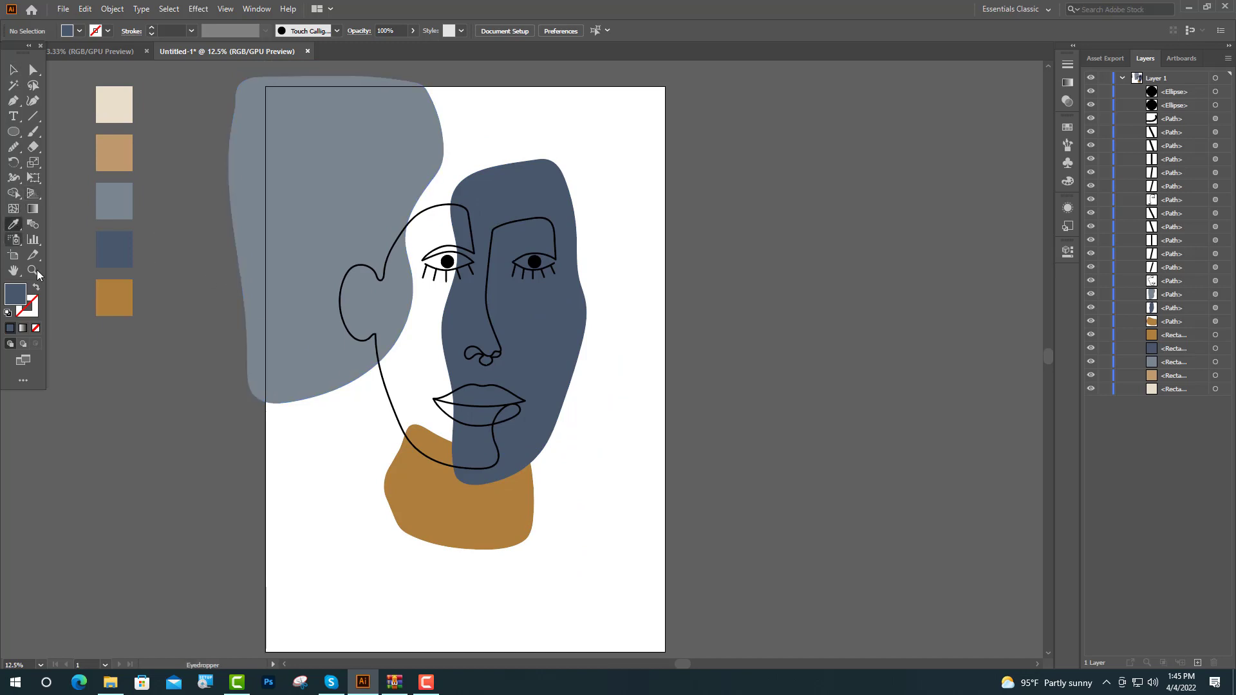
pyautogui.click(114, 155)
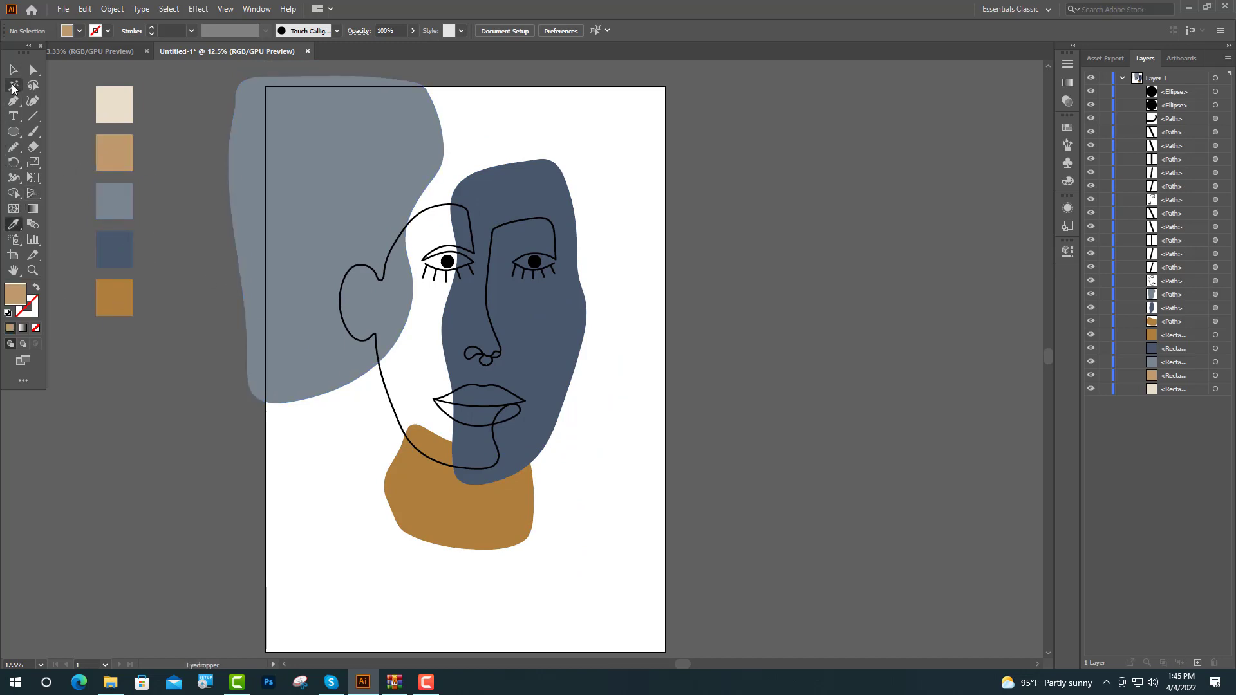
pyautogui.click(34, 132)
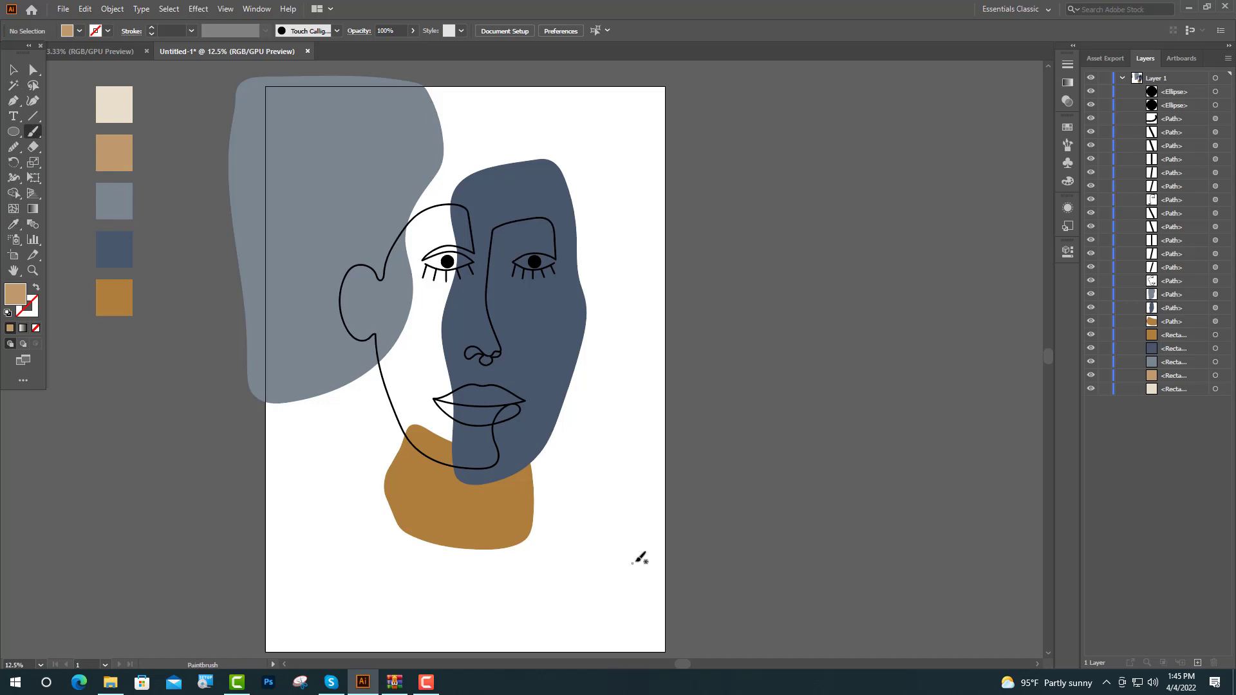
pyautogui.scroll(-3, 667, 519)
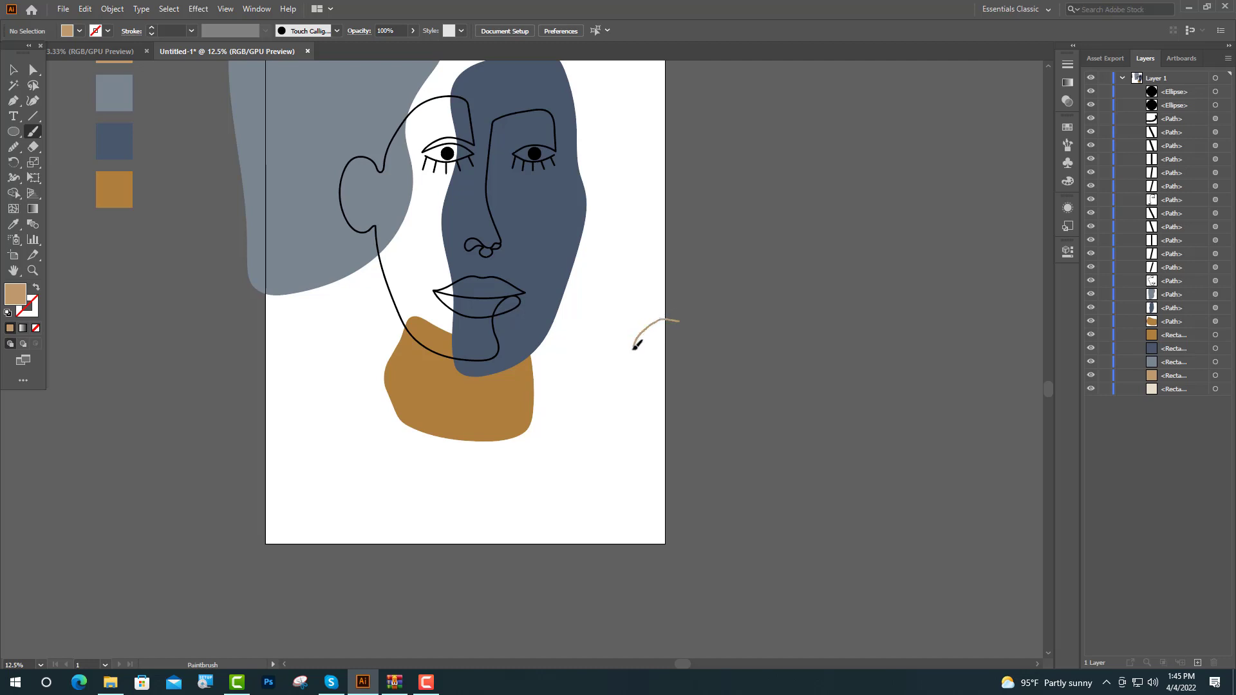
pyautogui.moveTo(622, 384)
pyautogui.mouseDown()
pyautogui.moveTo(602, 466)
pyautogui.moveTo(542, 508)
pyautogui.mouseUp()
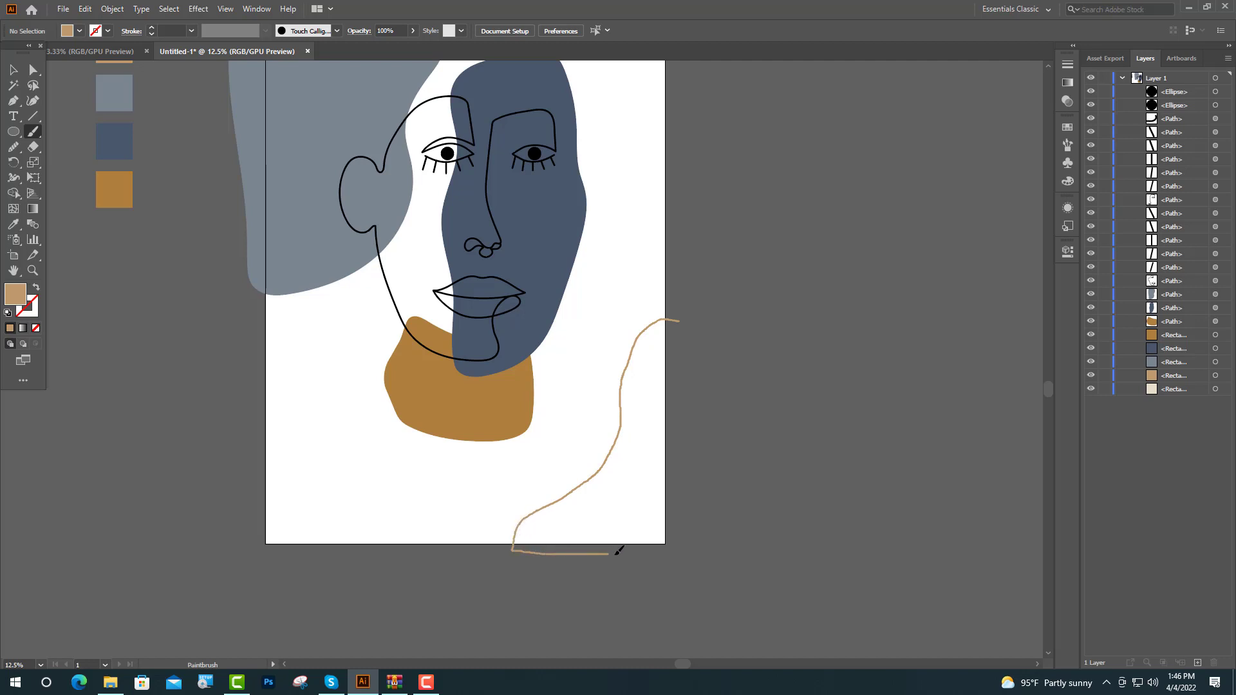
pyautogui.moveTo(638, 552)
pyautogui.mouseDown()
pyautogui.moveTo(668, 549)
pyautogui.moveTo(677, 510)
pyautogui.moveTo(675, 376)
pyautogui.mouseUp()
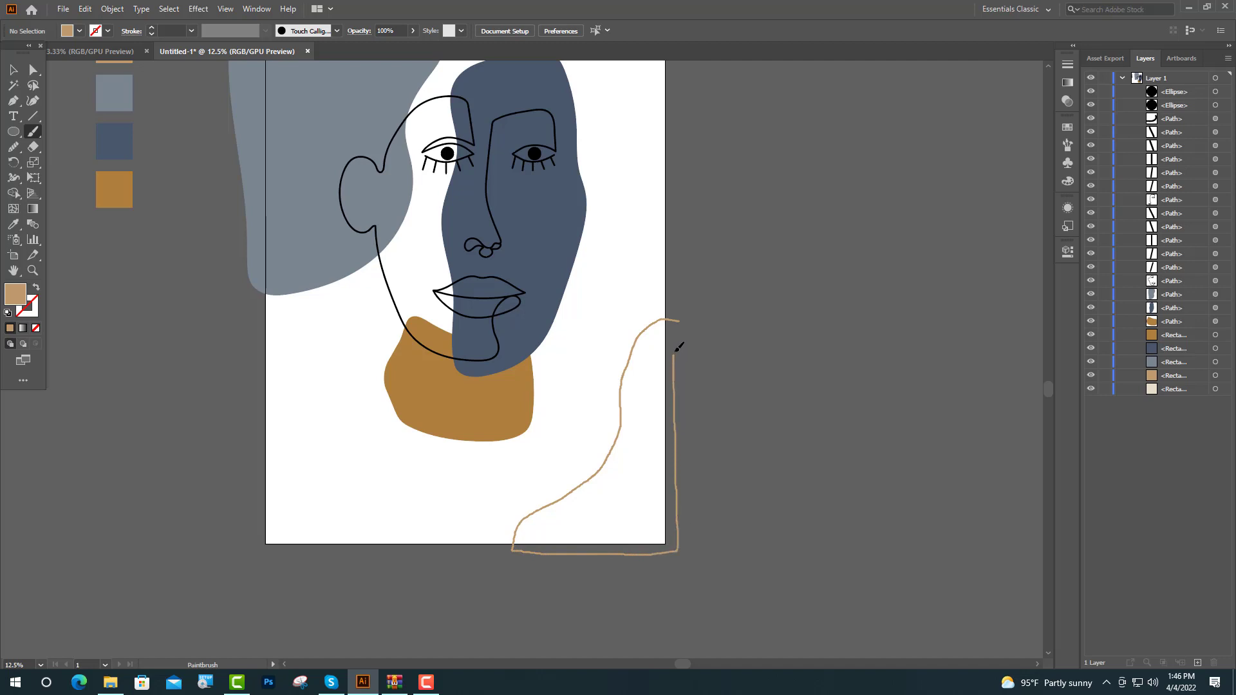
pyautogui.moveTo(681, 320); pyautogui.dragTo(682, 320)
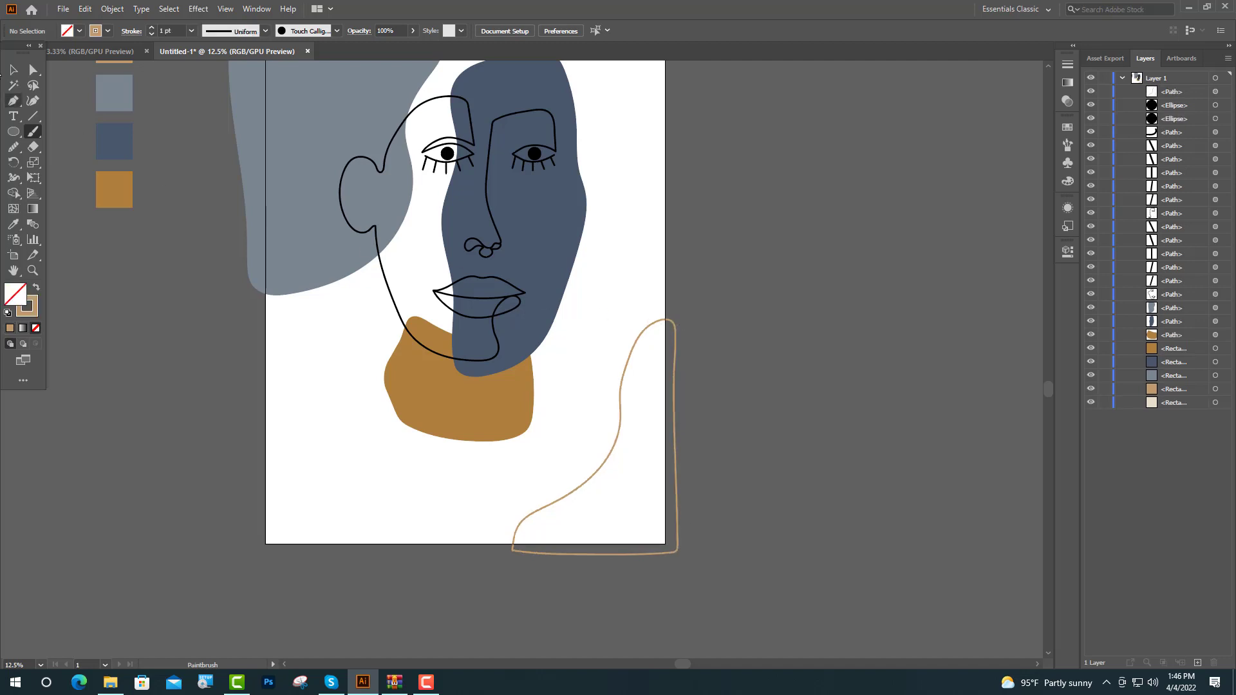
# - Enlarge the tan outline to about 1559 by 2221 px, reposition it over the artboard corner, and make it a solid tan shape
pyautogui.click(12, 72)
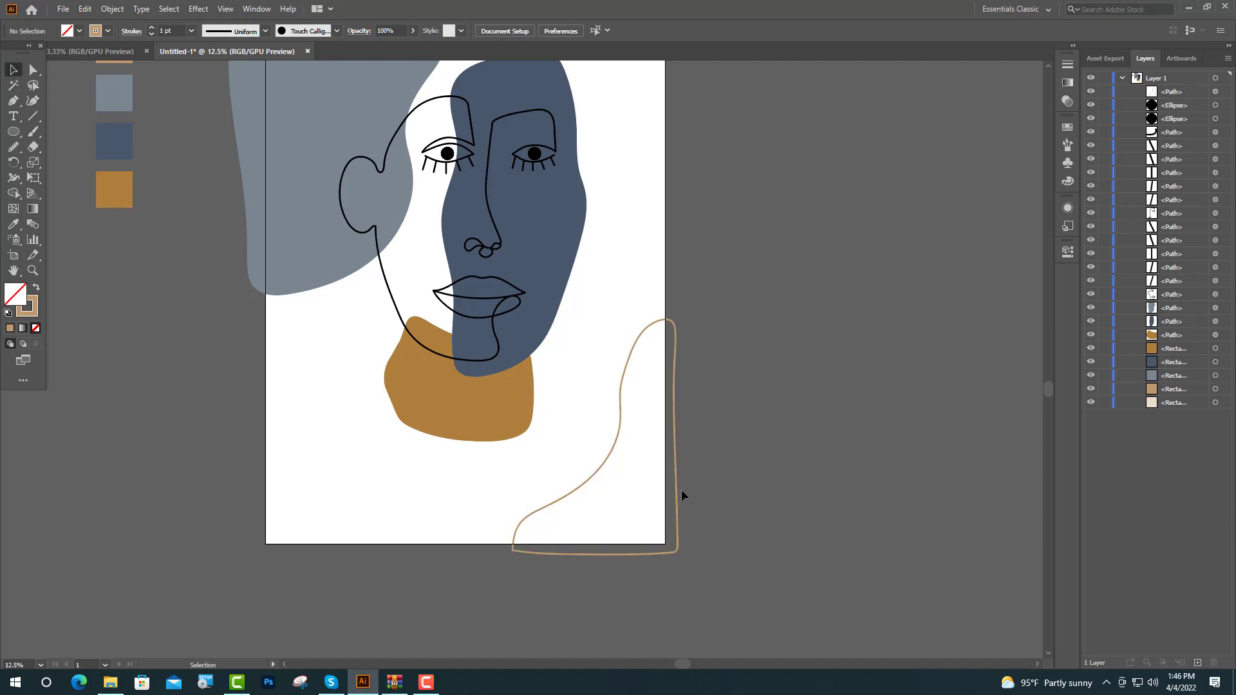
pyautogui.moveTo(679, 488); pyautogui.dragTo(677, 480)
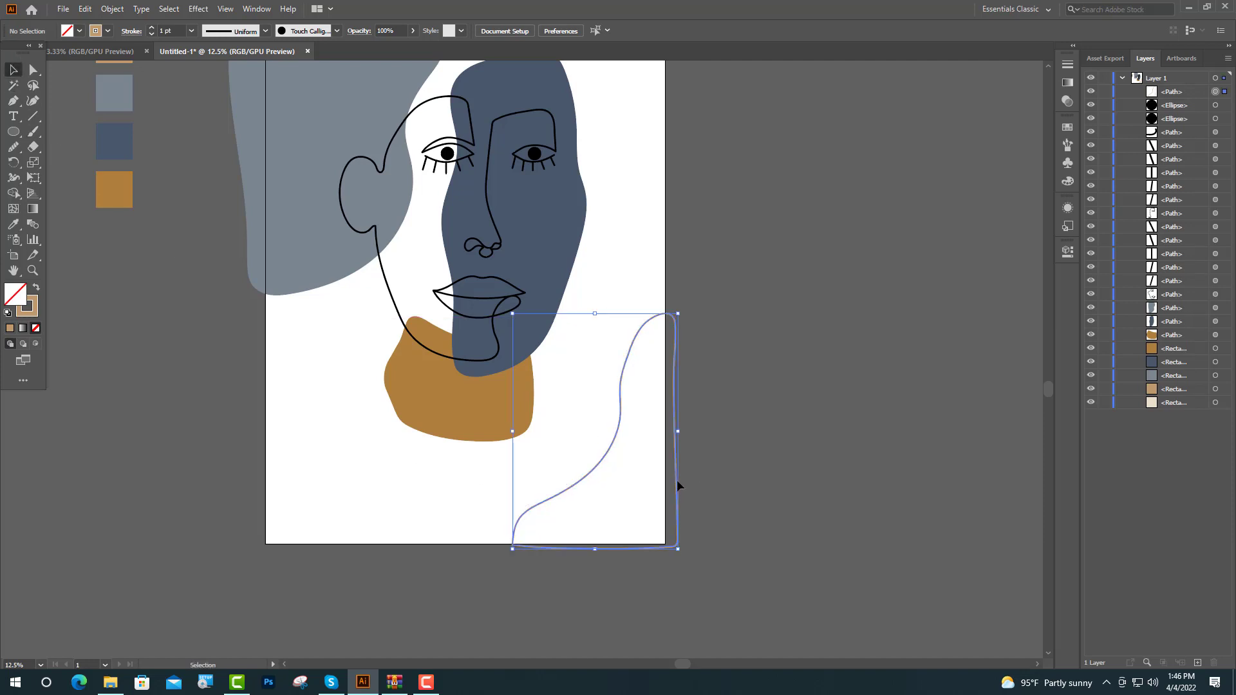
pyautogui.moveTo(677, 315); pyautogui.dragTo(691, 287)
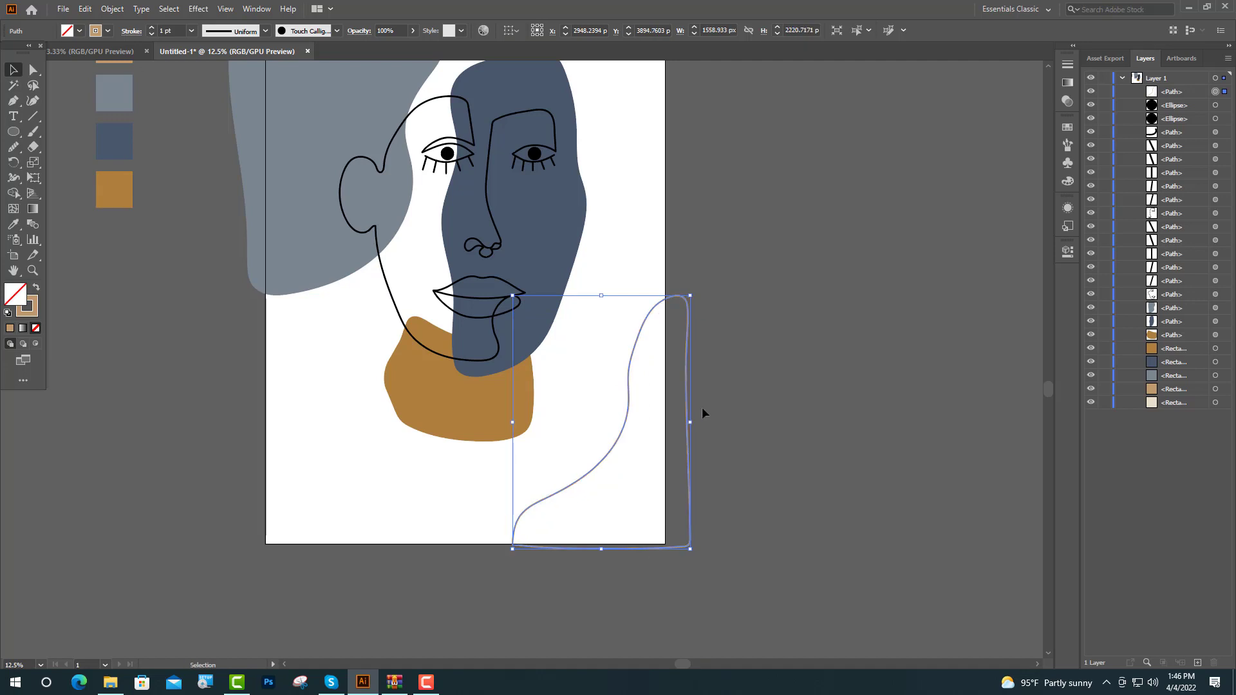
pyautogui.moveTo(688, 451); pyautogui.dragTo(680, 461)
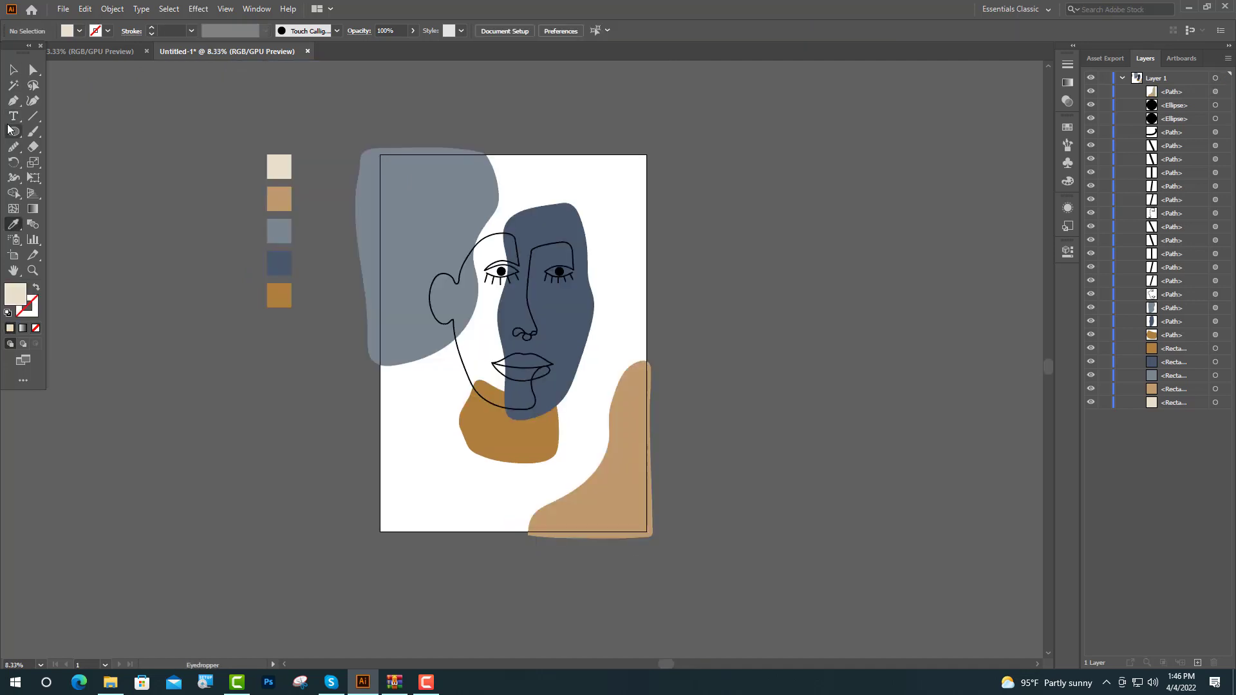
# - Draw a cream 3508 by 4961 px rectangle over the whole artboard and move it below the artwork in the stacking order
pyautogui.moveTo(13, 131); pyautogui.dragTo(57, 128)
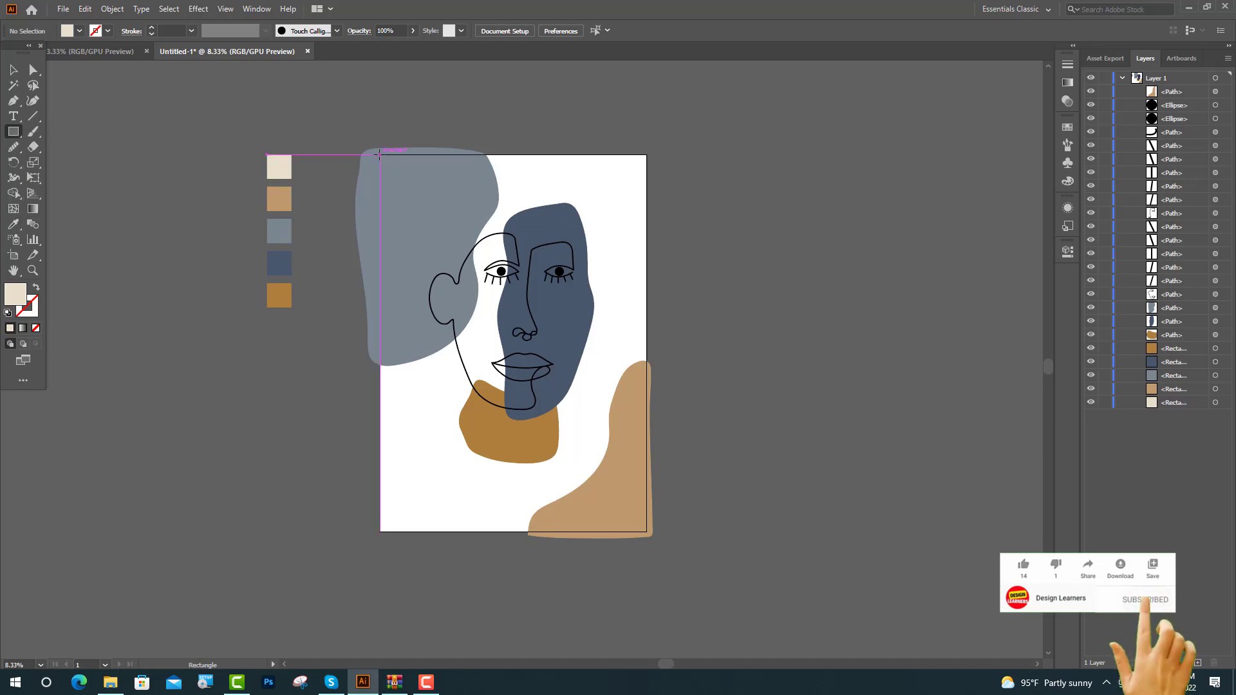
pyautogui.moveTo(380, 155); pyautogui.dragTo(646, 532)
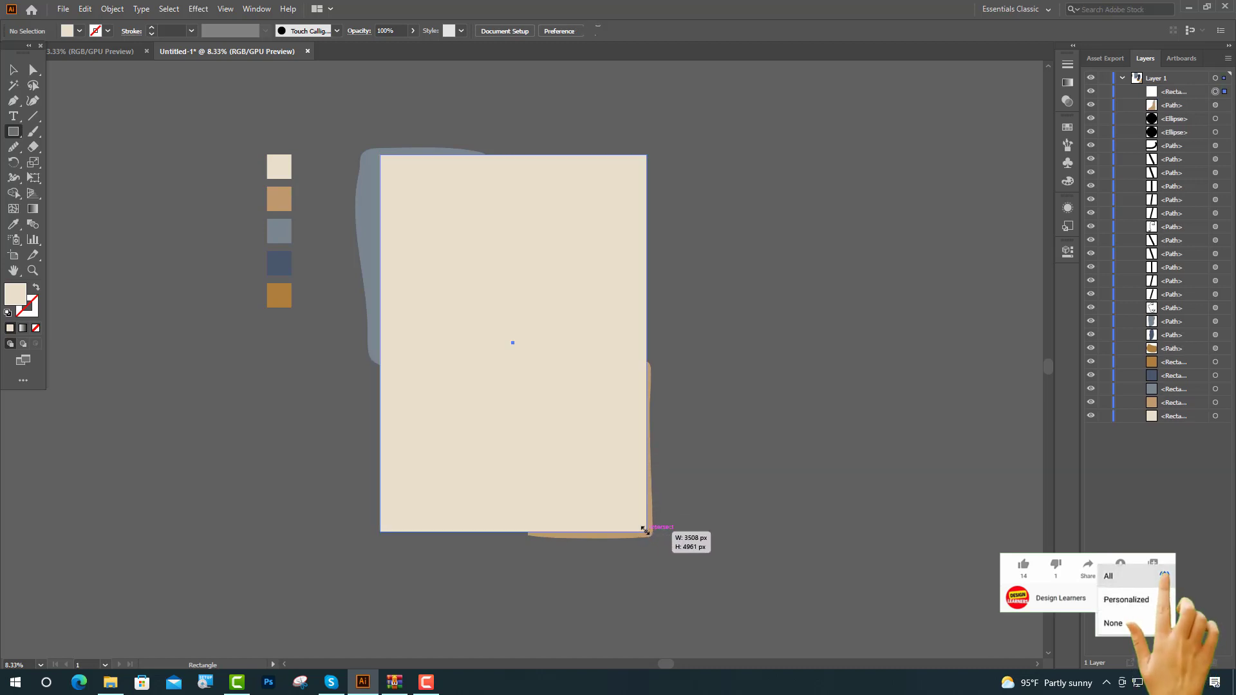
pyautogui.click(13, 70)
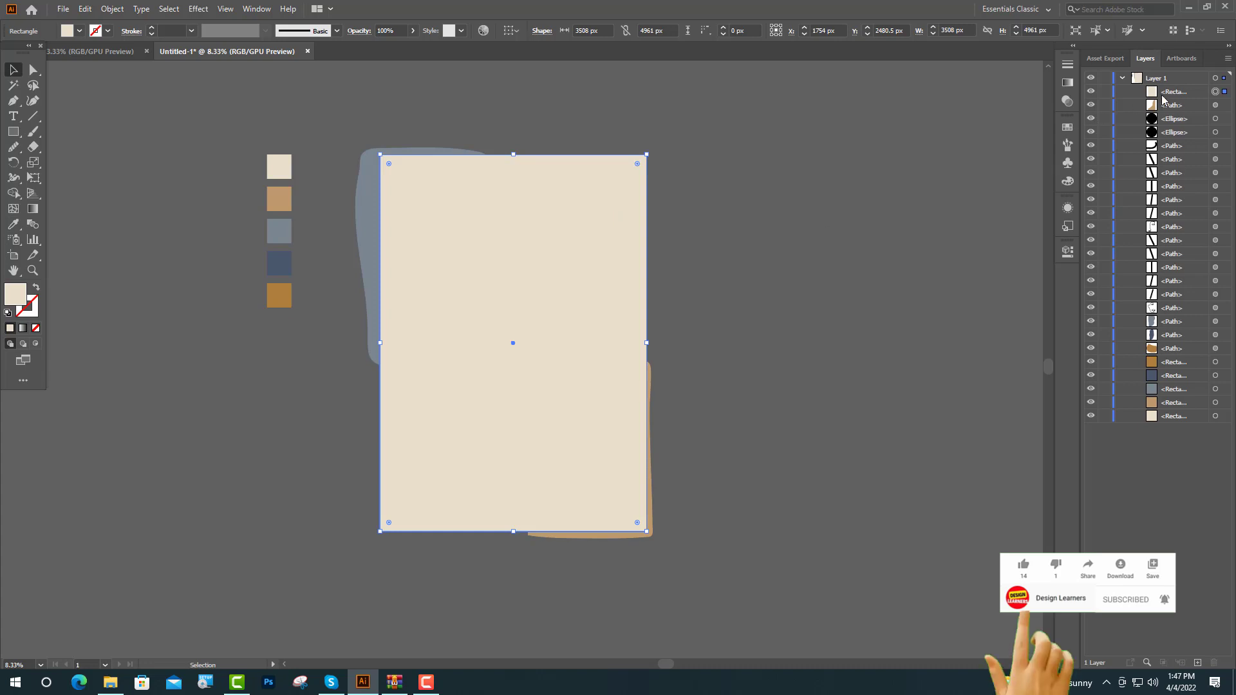
pyautogui.moveTo(1165, 97); pyautogui.dragTo(1204, 359)
pyautogui.click(821, 315)
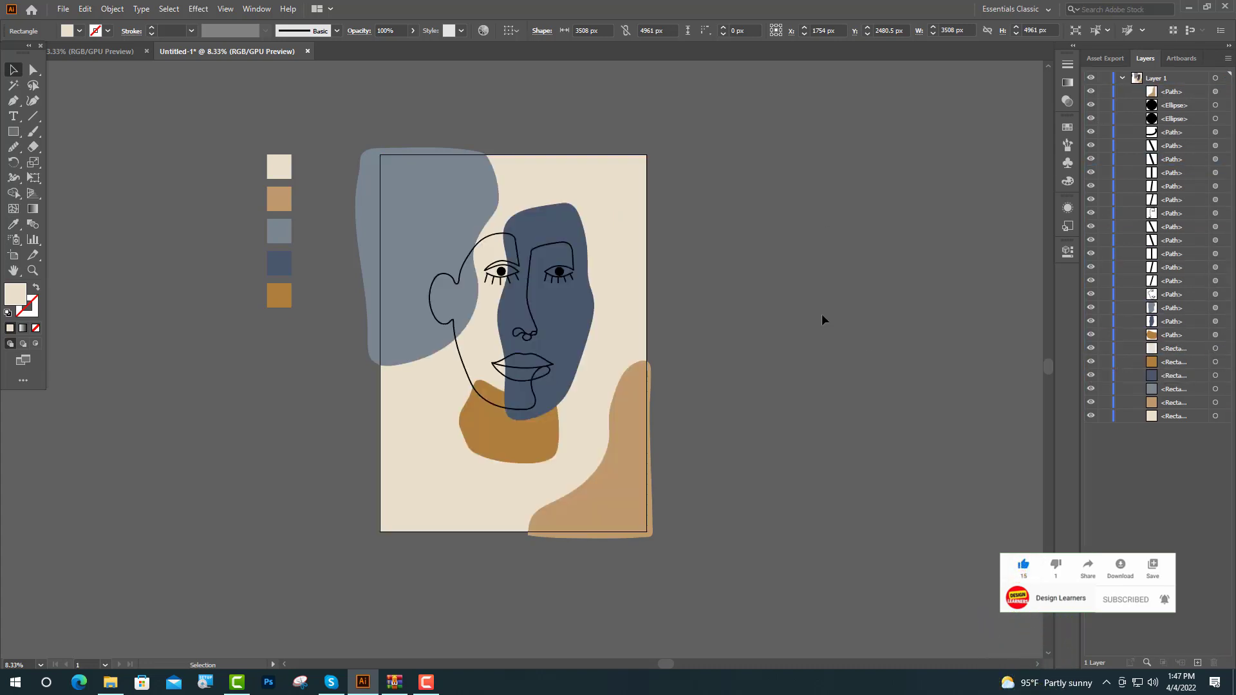
# - Duplicate the cream background rectangle in place and bring the copy to the front of all artwork
pyautogui.press('a')
pyautogui.click(627, 310)
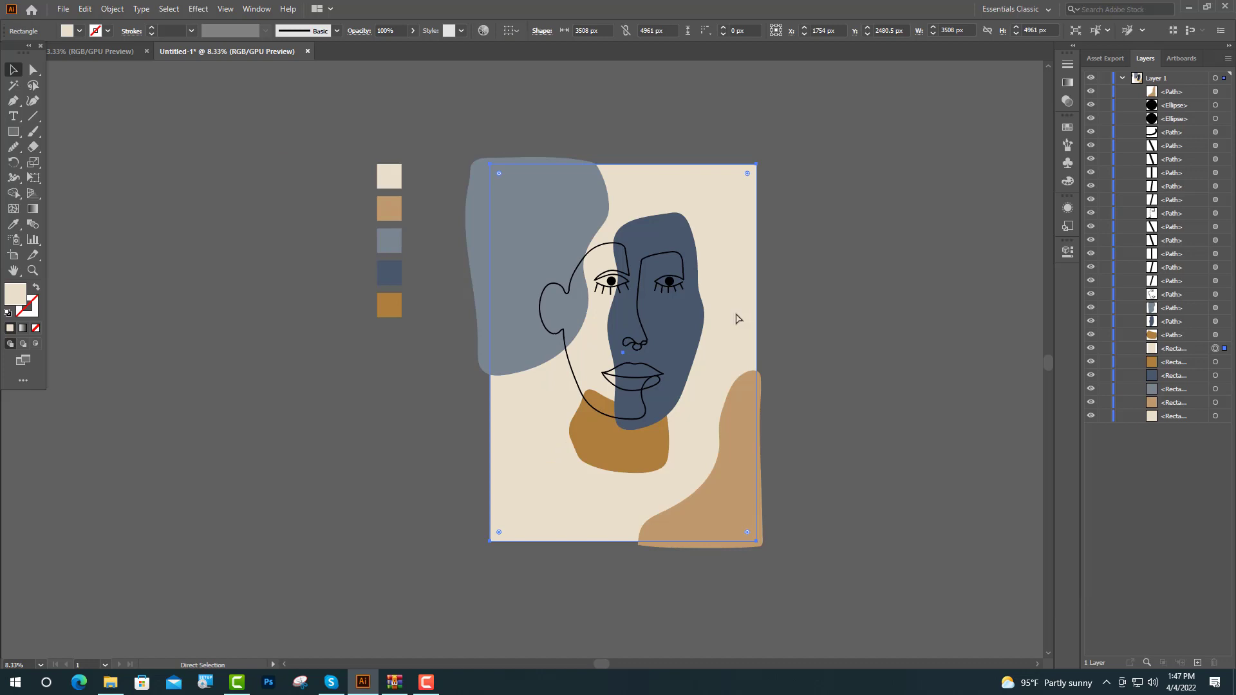
pyautogui.hotkey('ctrl', 'c')
pyautogui.hotkey('ctrl', 'f')
pyautogui.press('v')
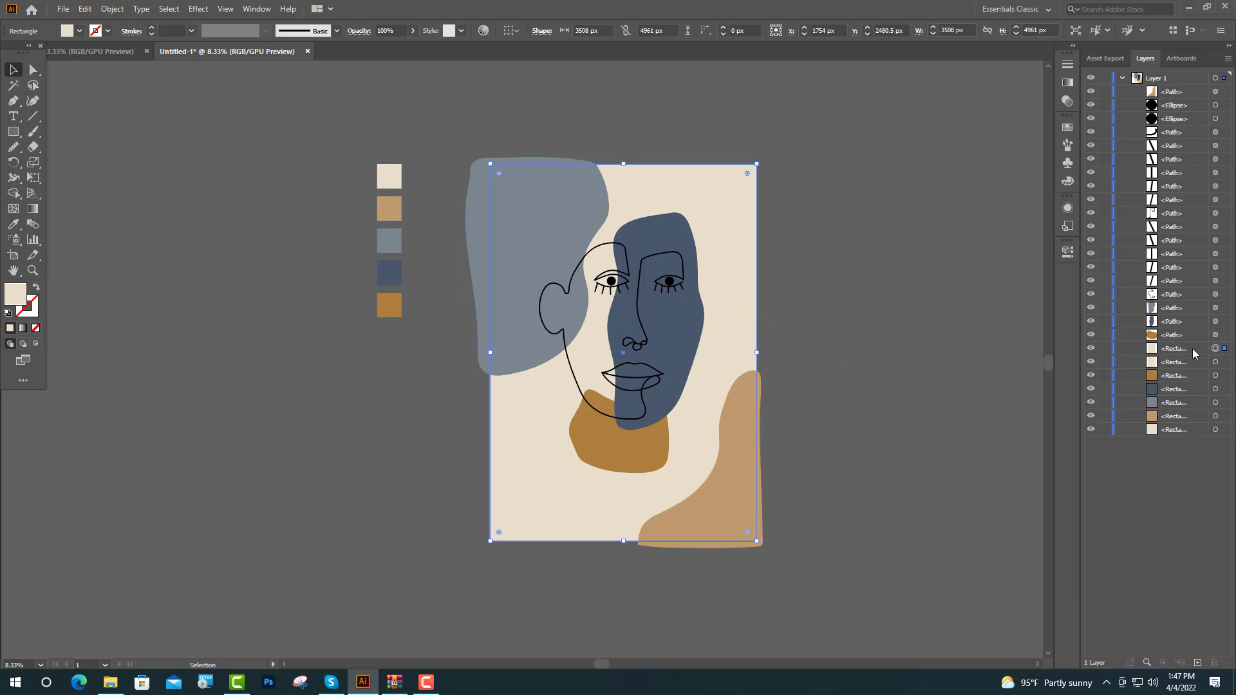
pyautogui.rightClick(539, 414)
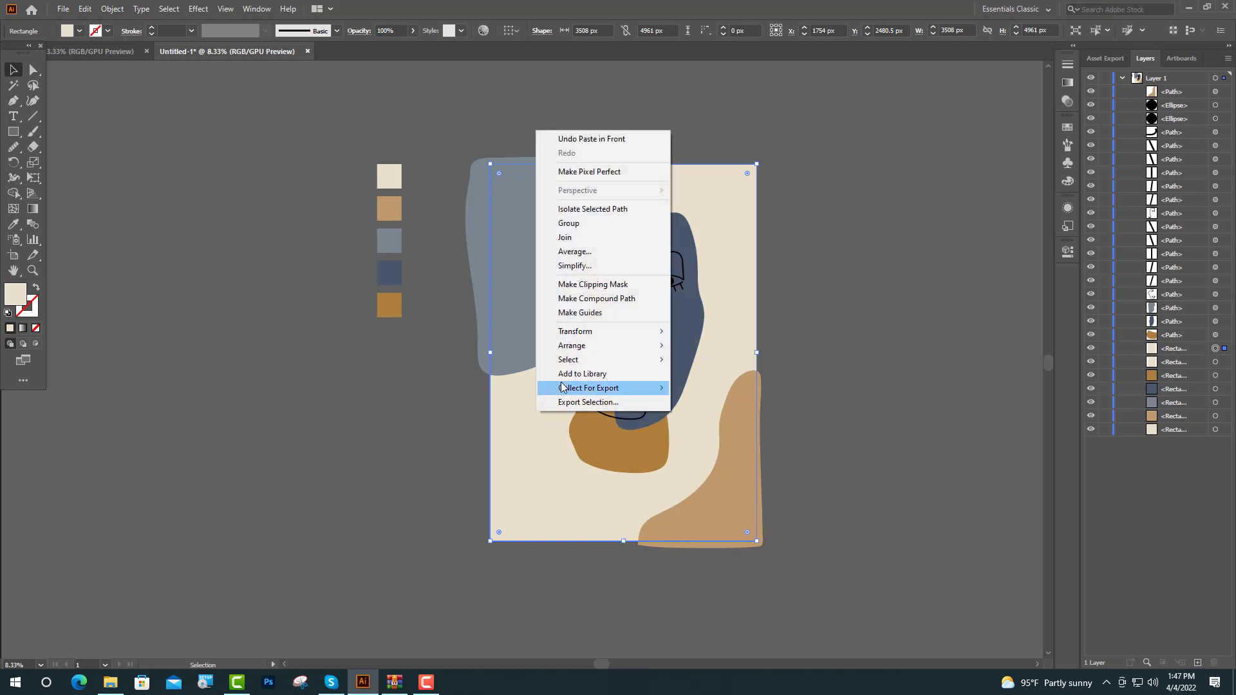
pyautogui.moveTo(643, 348)
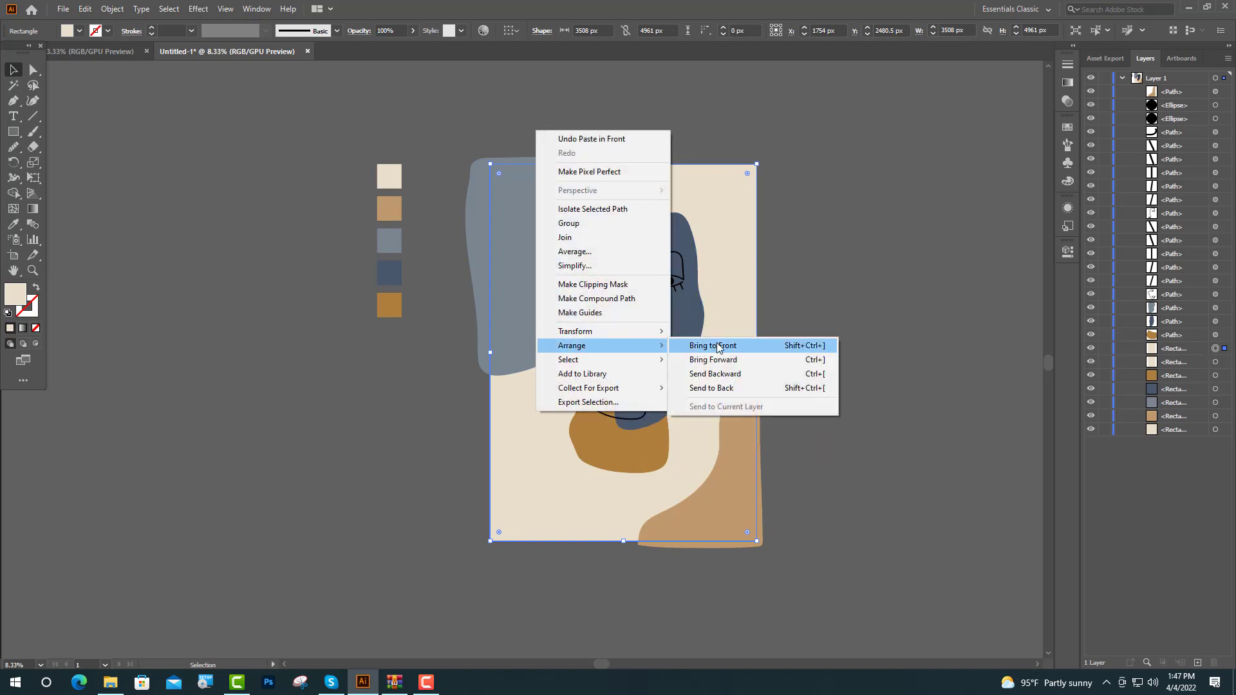
pyautogui.click(736, 348)
pyautogui.click(850, 298)
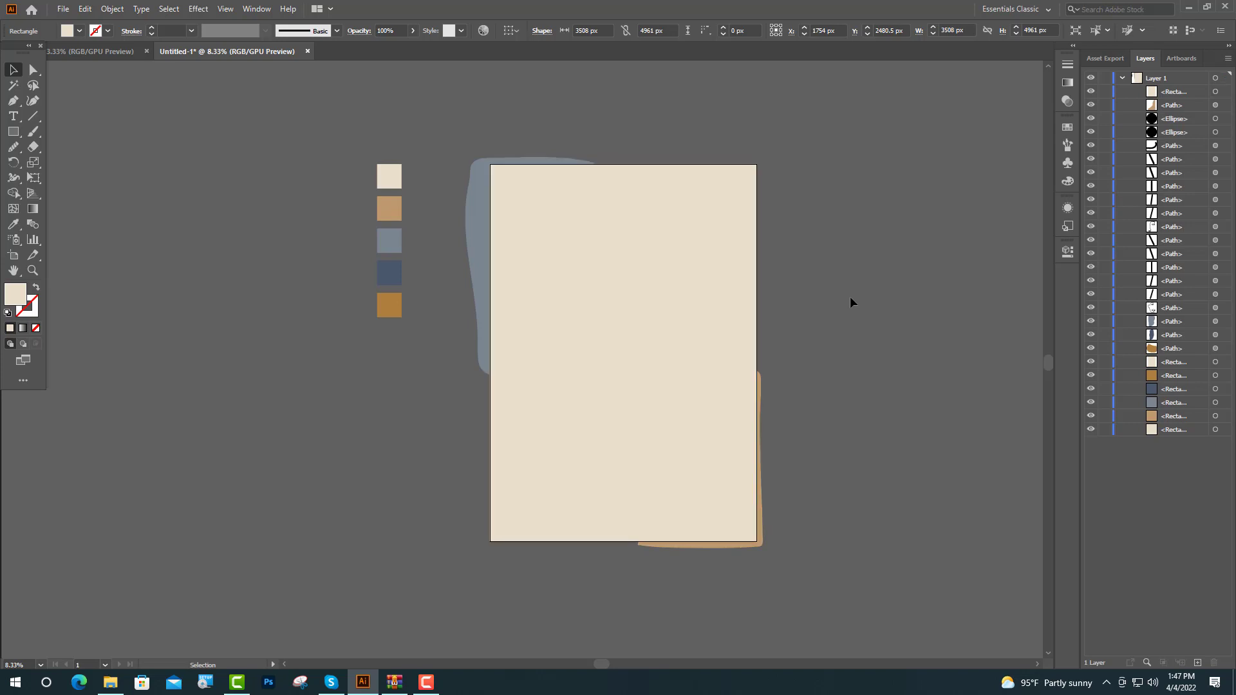
# - Hide the palette swatches and clip the face artwork to the top cream rectangle with a clipping mask, then deselect it
pyautogui.press('ctrl')
pyautogui.hotkey('ctrl', 'a')
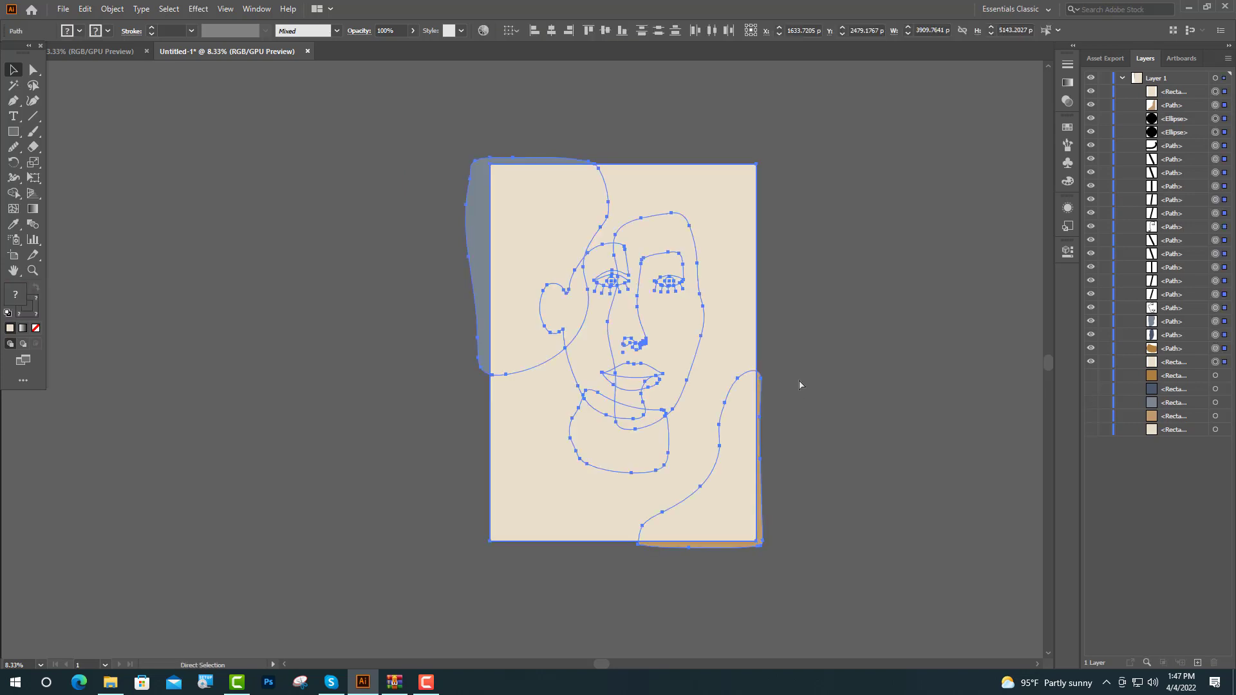
pyautogui.rightClick(565, 373)
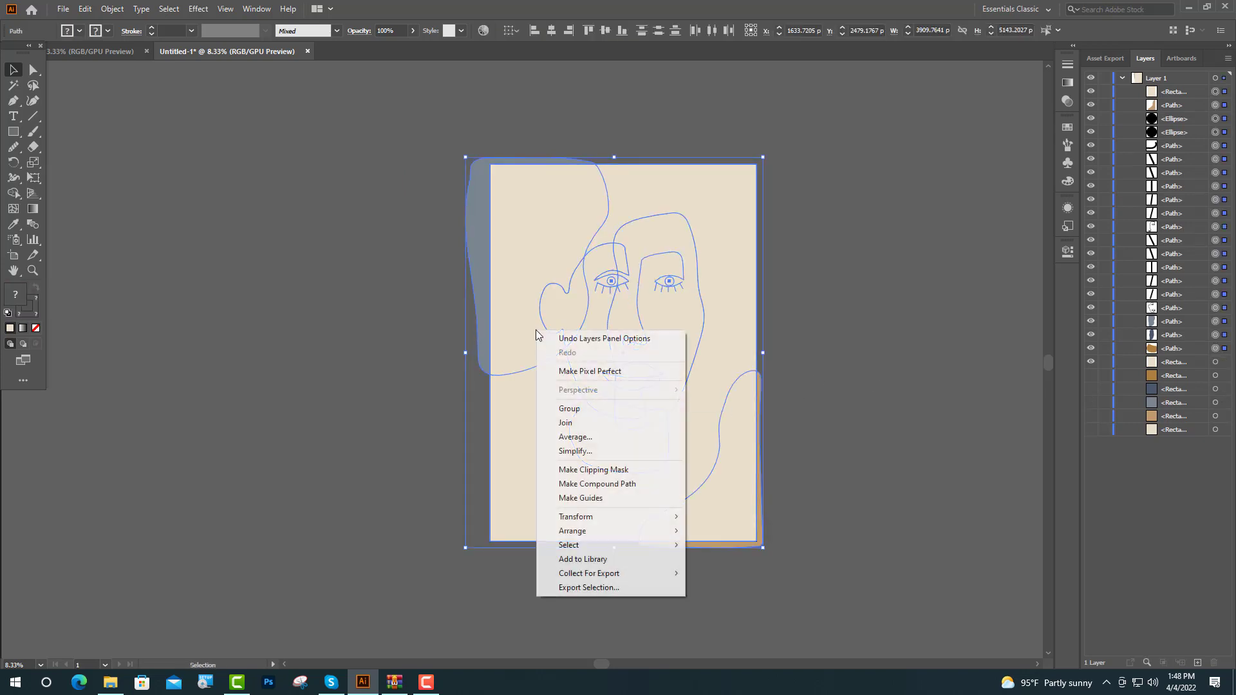
pyautogui.click(610, 475)
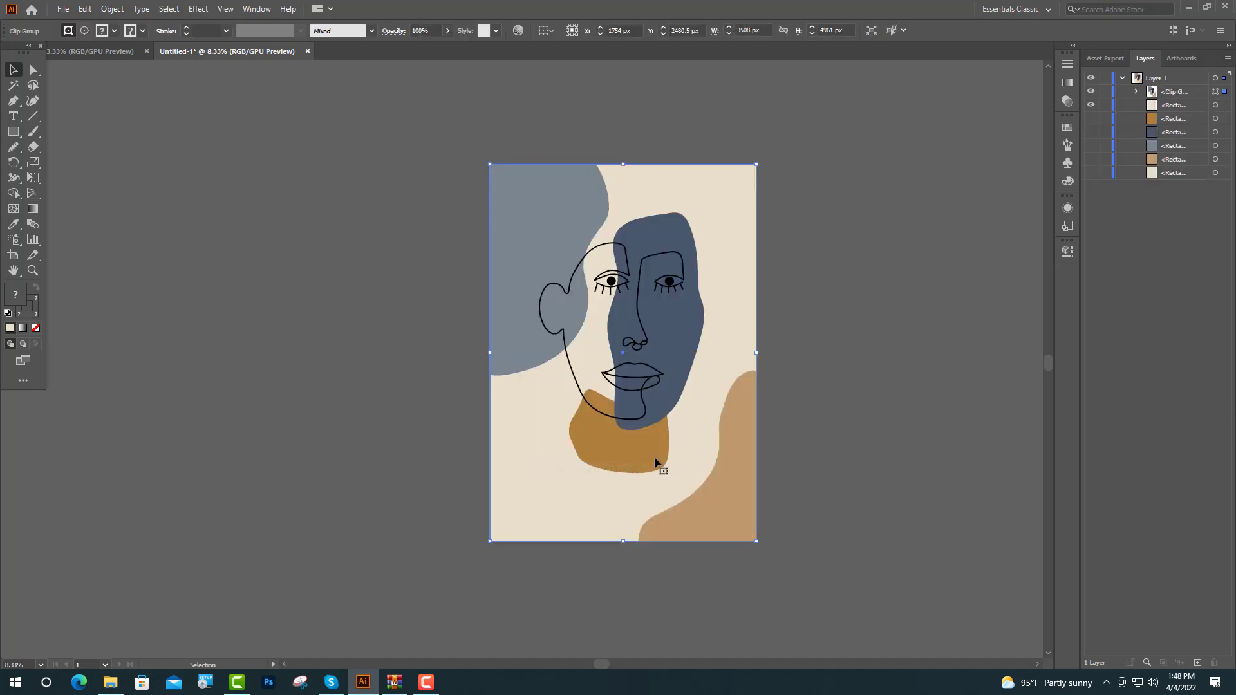
pyautogui.click(822, 369)
pyautogui.keyDown('alt'); pyautogui.scroll(-2, 579, 339); pyautogui.keyUp('alt')
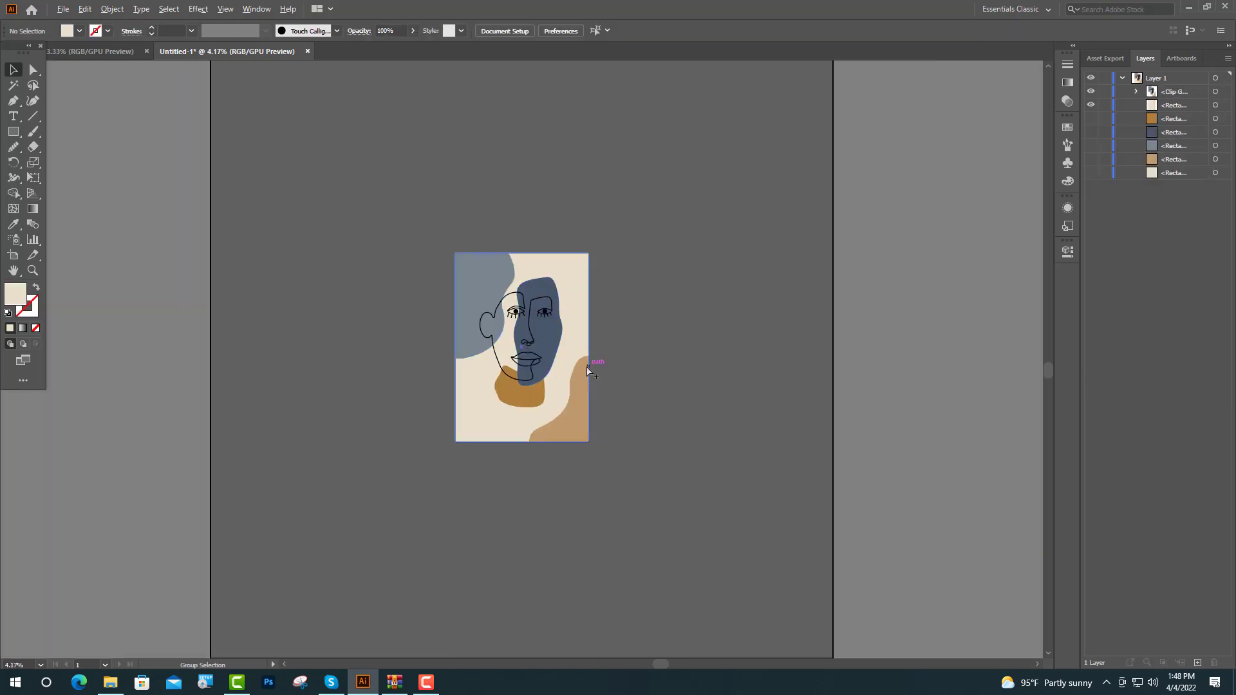
# - Make the five hidden palette swatches visible again beside the artboard
pyautogui.keyDown('alt'); pyautogui.scroll(2, 588, 359); pyautogui.keyUp('alt')
pyautogui.scroll(1, 675, 393)
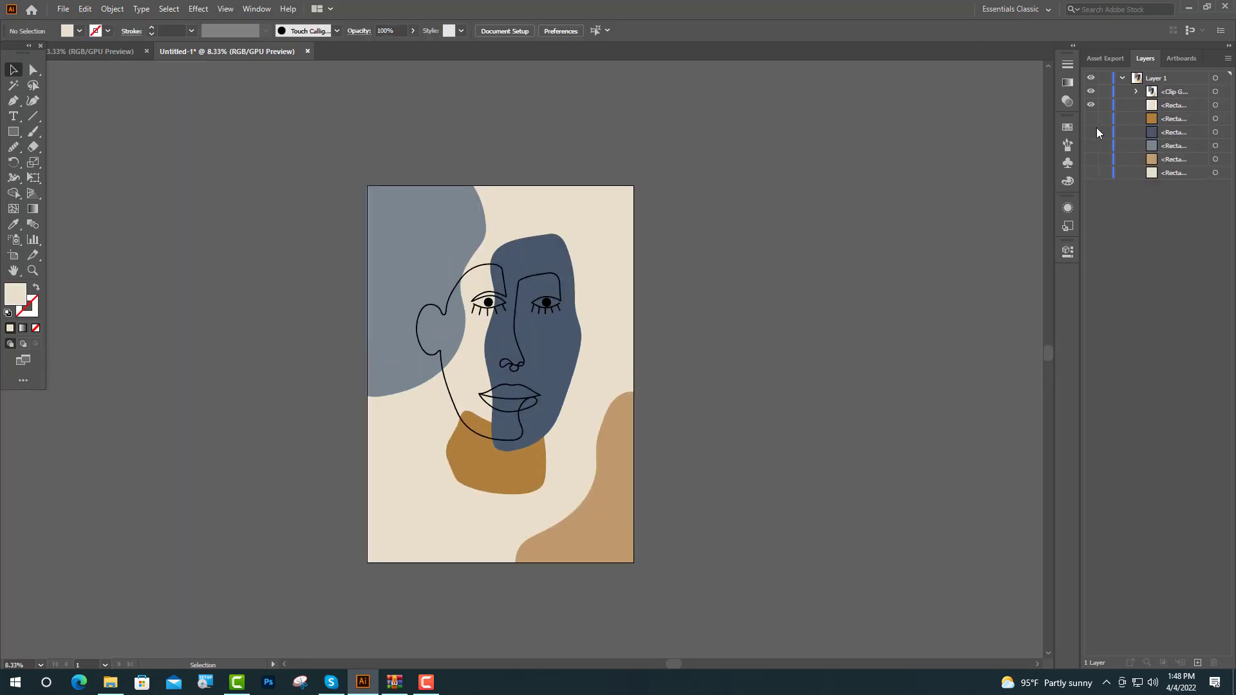
pyautogui.moveTo(1090, 132); pyautogui.dragTo(1090, 173)
pyautogui.keyDown('alt'); pyautogui.scroll(-1, 609, 271); pyautogui.keyUp('alt')
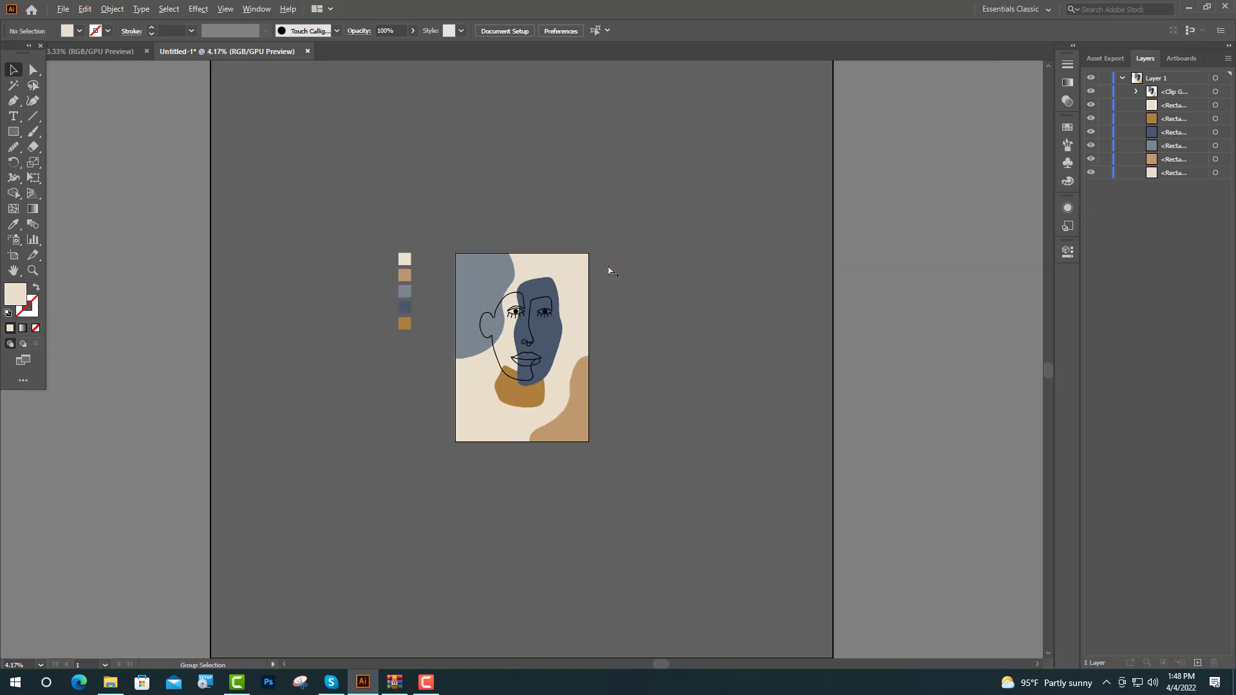
pyautogui.keyDown('alt'); pyautogui.scroll(2, 544, 335); pyautogui.keyUp('alt')
pyautogui.scroll(1, 750, 364)
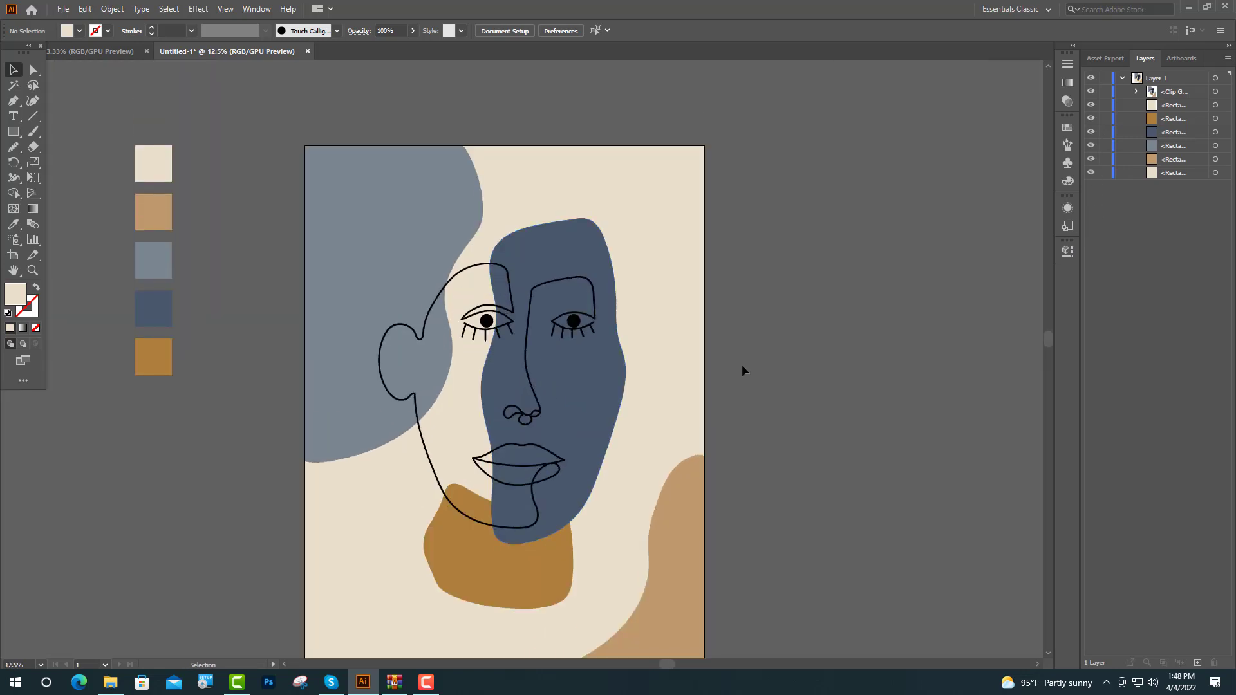
pyautogui.keyDown('alt'); pyautogui.scroll(-1, 741, 364); pyautogui.keyUp('alt')
pyautogui.scroll(-1, 767, 360)
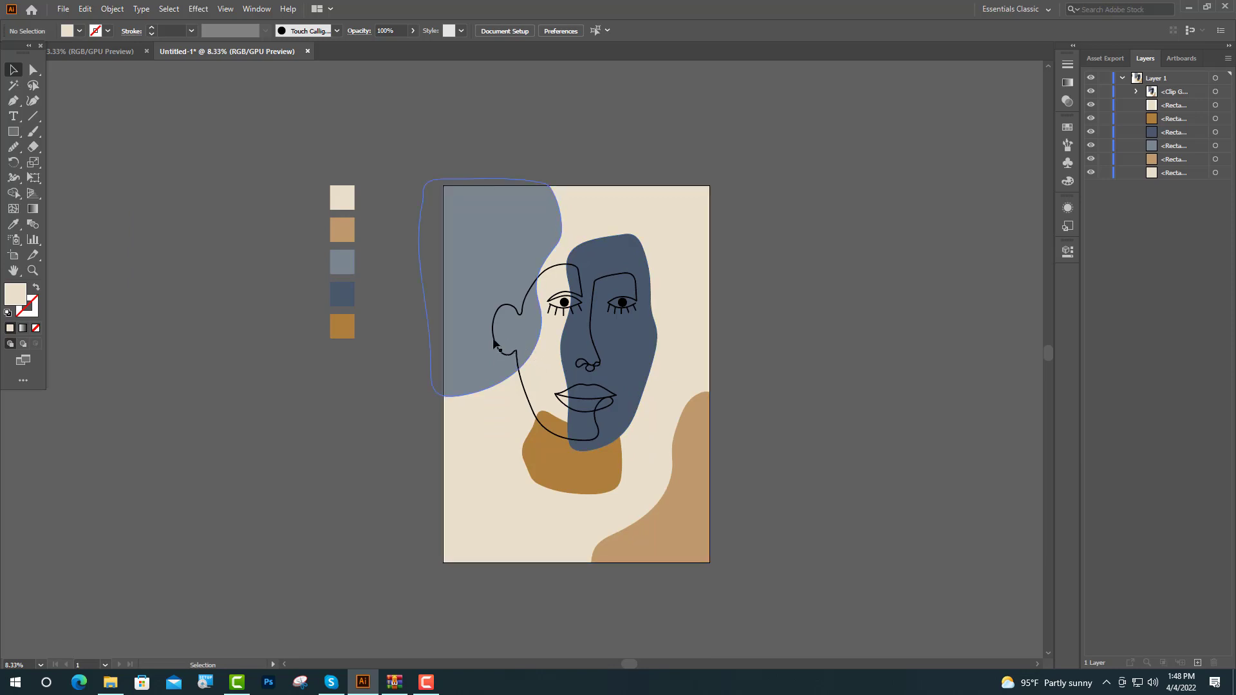
pyautogui.moveTo(473, 340); pyautogui.dragTo(472, 346)
pyautogui.press('a')
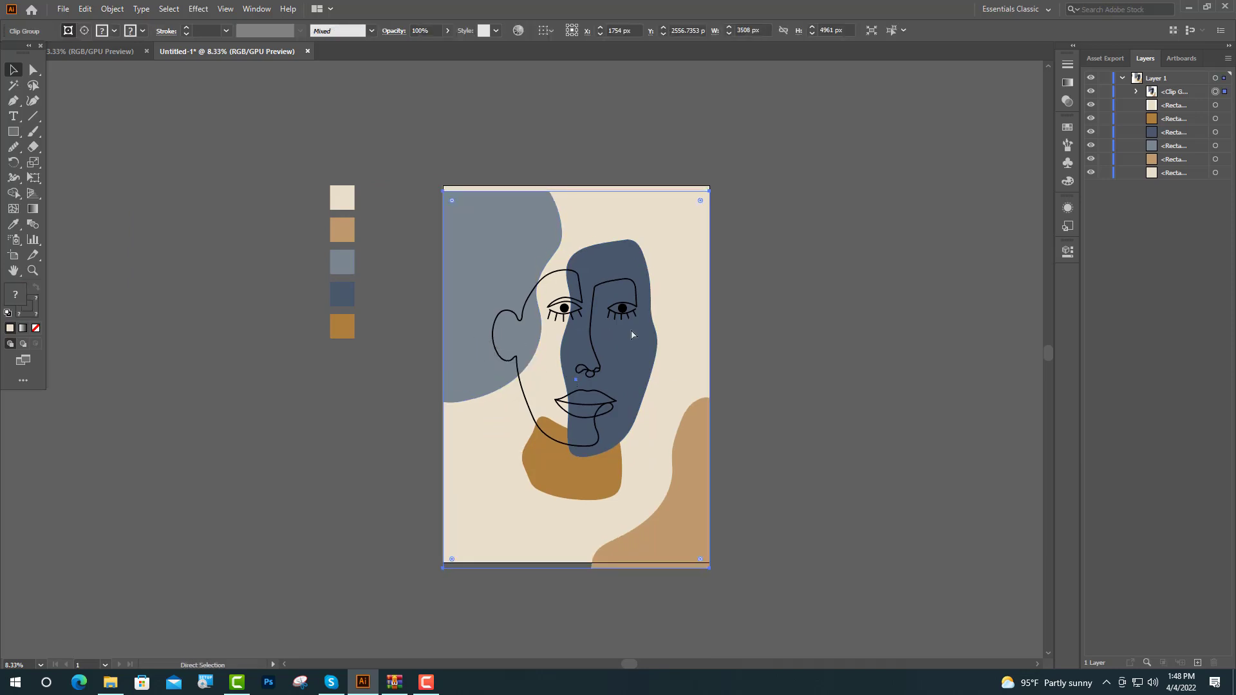
pyautogui.hotkey('ctrl', 'z')
pyautogui.press('v')
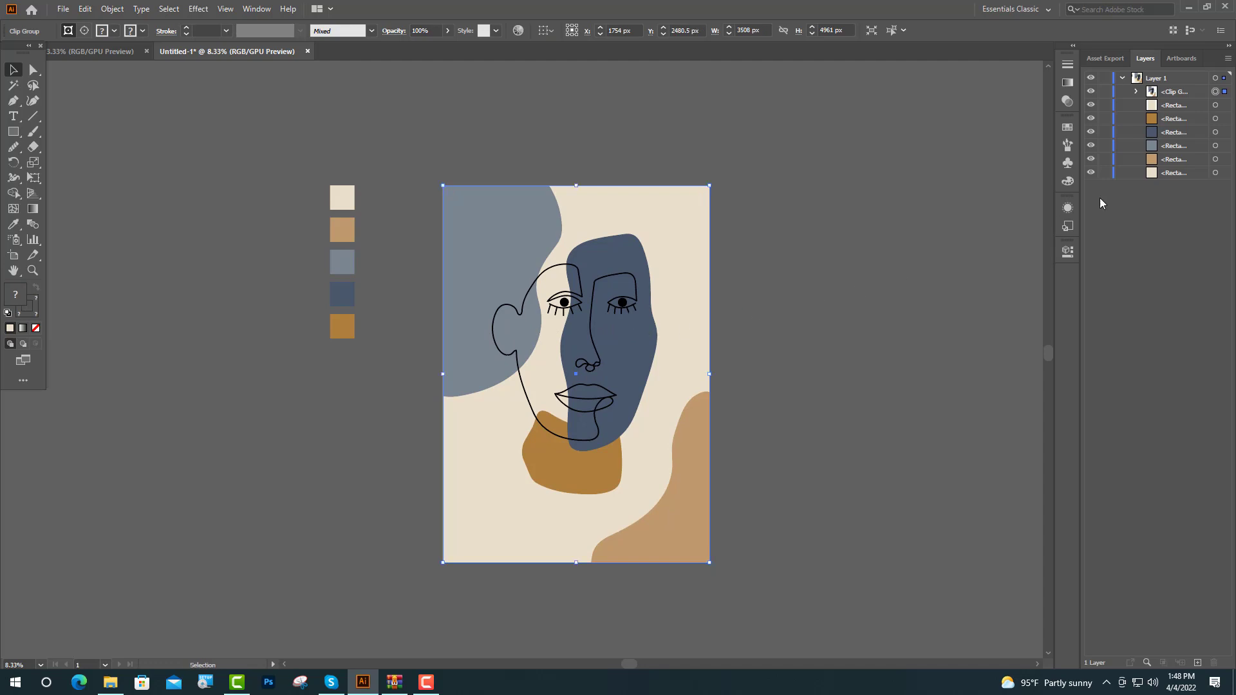
# - Check which layer entries are the cream background rectangle and the cream swatch by targeting each and toggling the swatch's visibility
pyautogui.click(1215, 106)
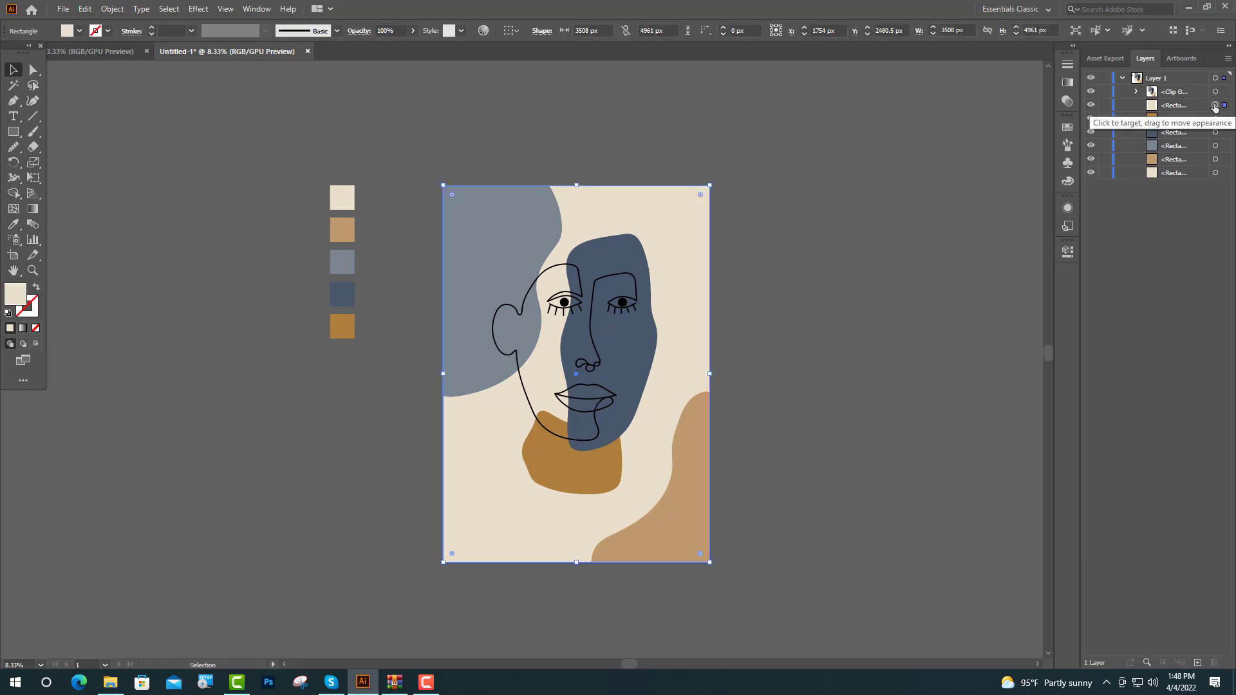
pyautogui.click(1216, 173)
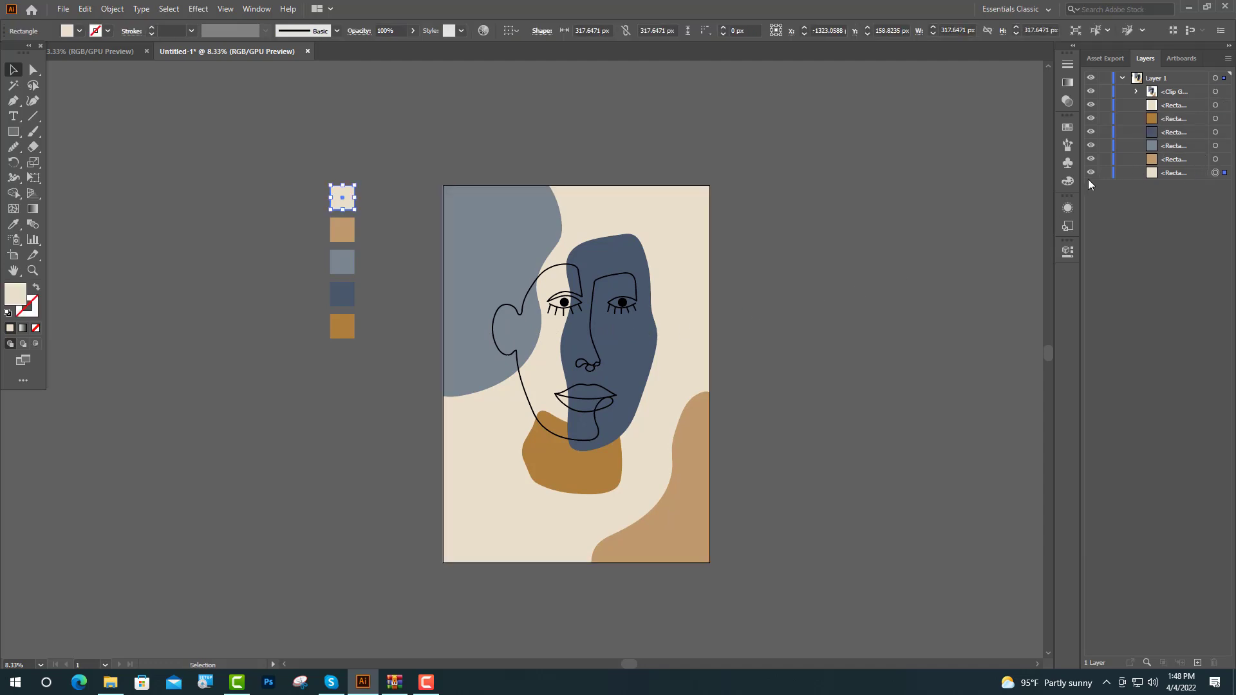
pyautogui.click(1089, 173)
pyautogui.click(1090, 174)
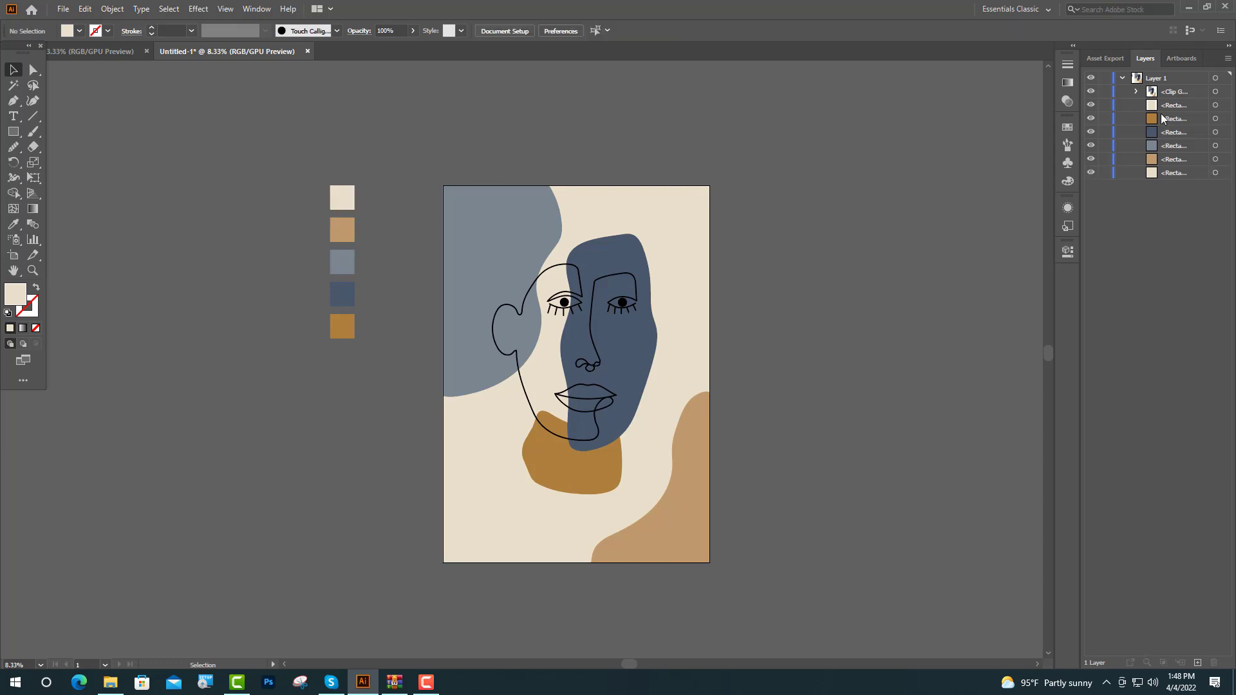